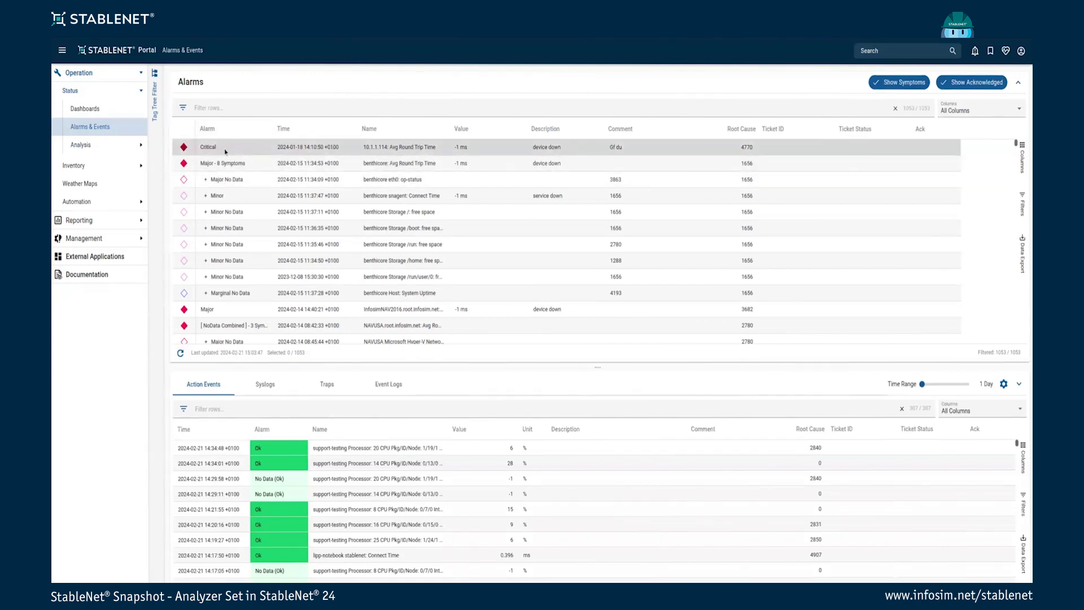
# Bring up the Critical alarm's action menu, then dismiss it without choosing anything
pyautogui.rightClick(227, 151)
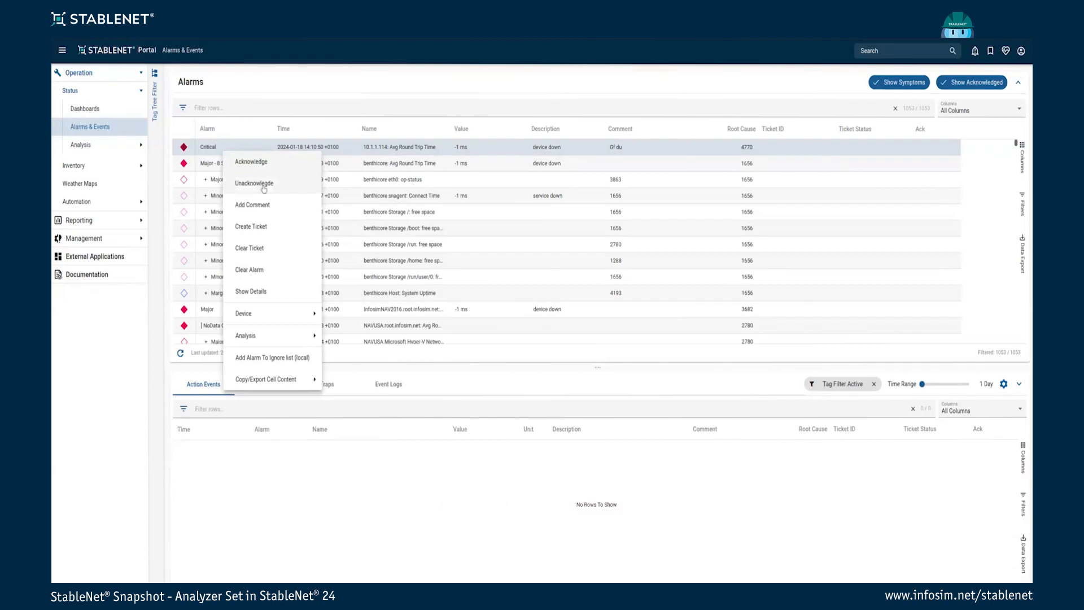
pyautogui.moveTo(271, 339)
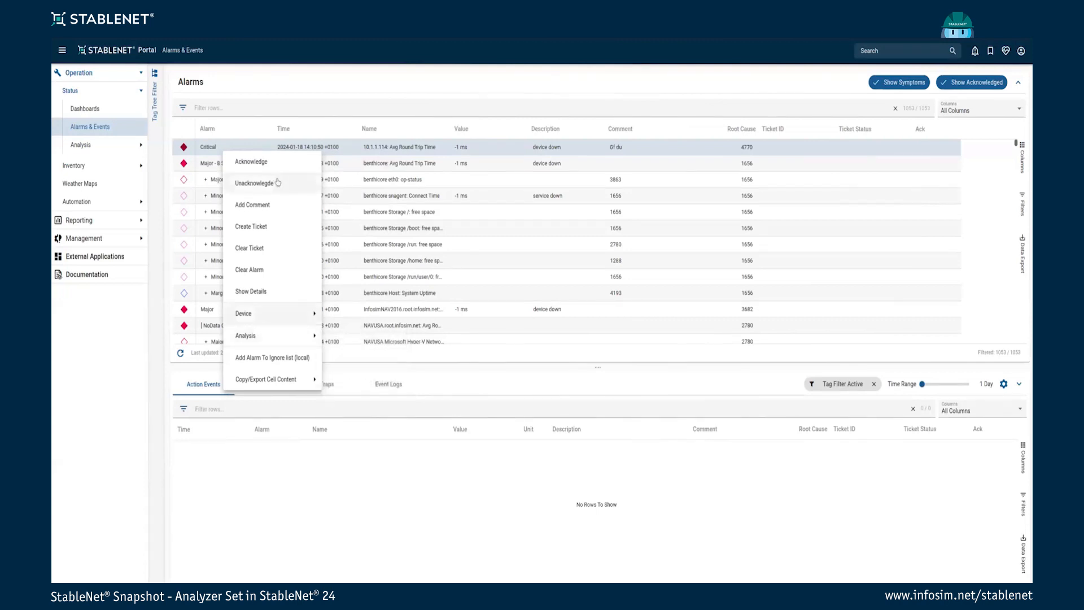
pyautogui.click(242, 80)
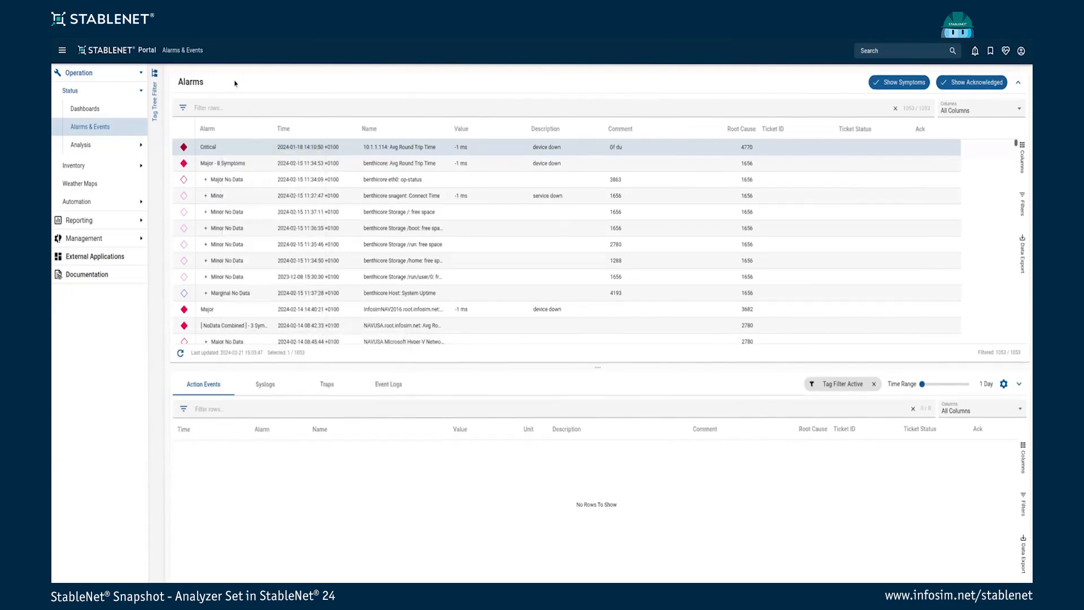
# Go to Operation > Analysis > Analyzer, showing v1ar11_xrv9k.vlab.infosim.net availability
pyautogui.click(95, 150)
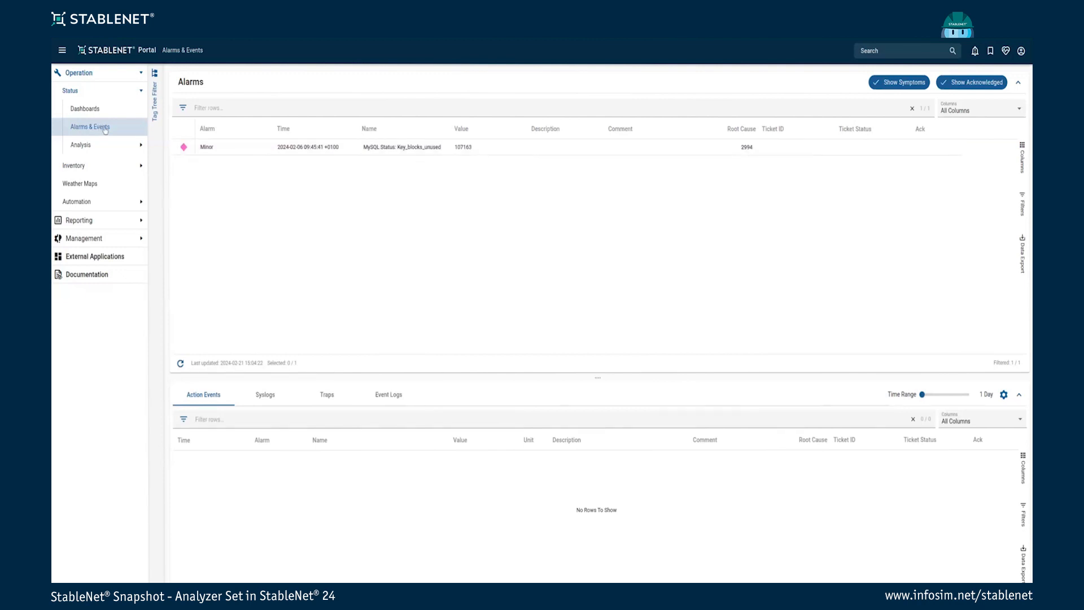
pyautogui.click(97, 151)
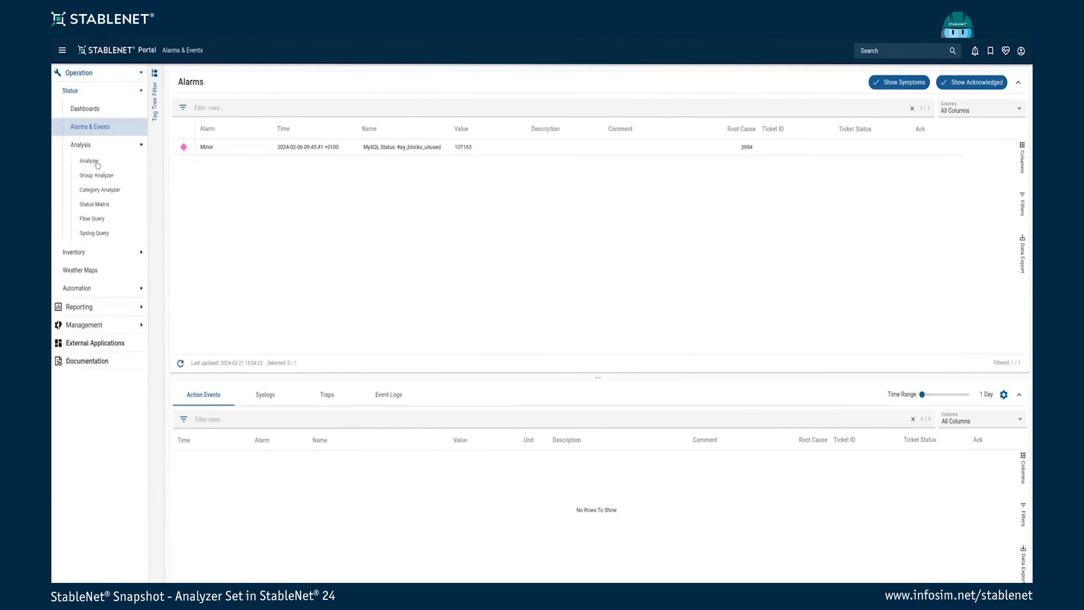
pyautogui.click(99, 169)
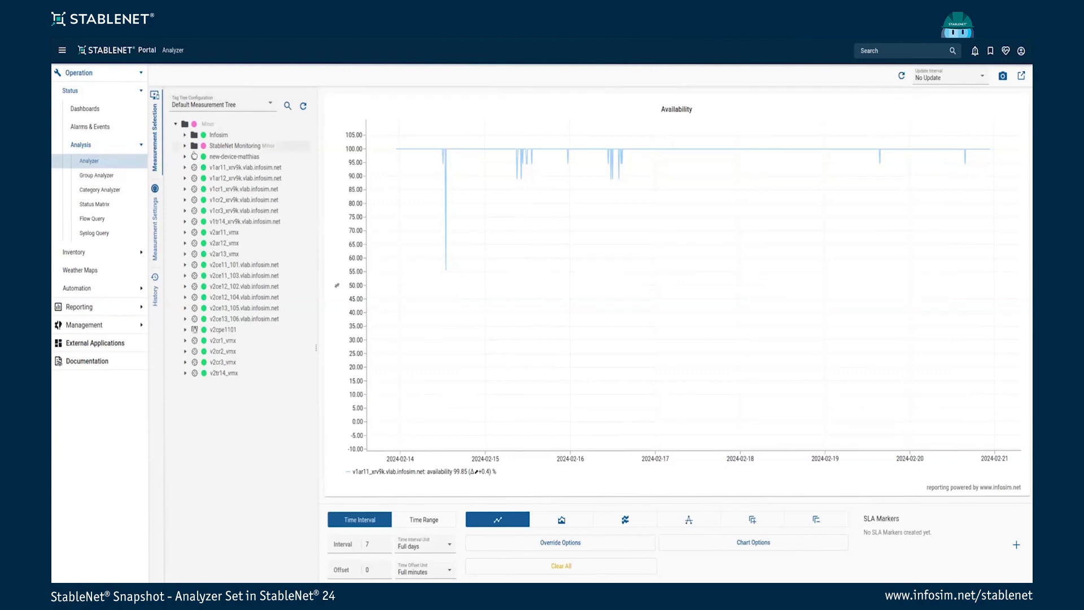
# Replace the v1ar11 measurement with new-device-matthias, charting its week of ping RTT
pyautogui.click(154, 207)
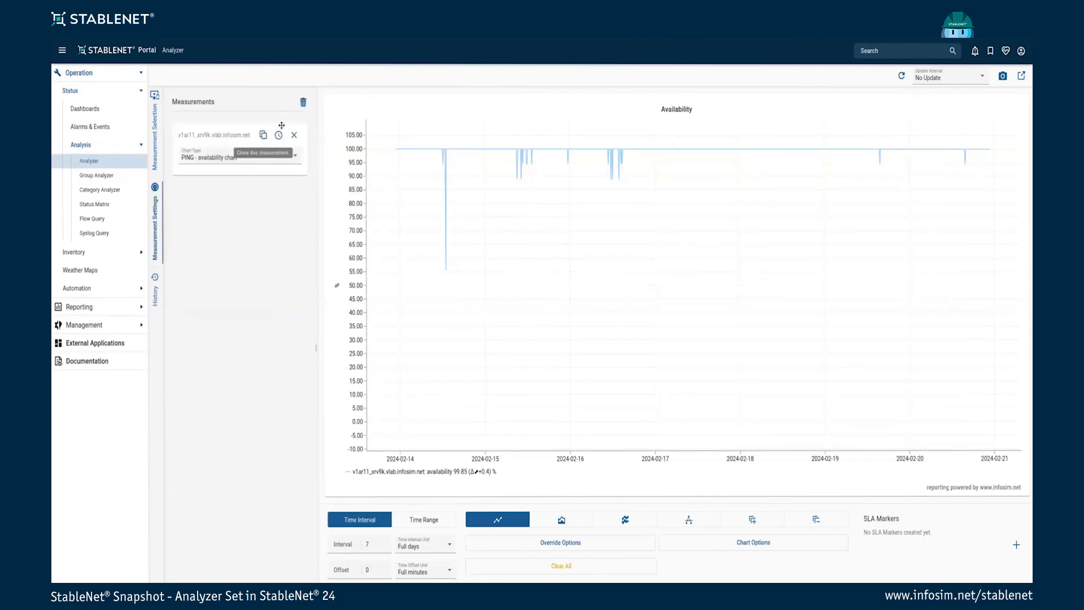
pyautogui.click(156, 142)
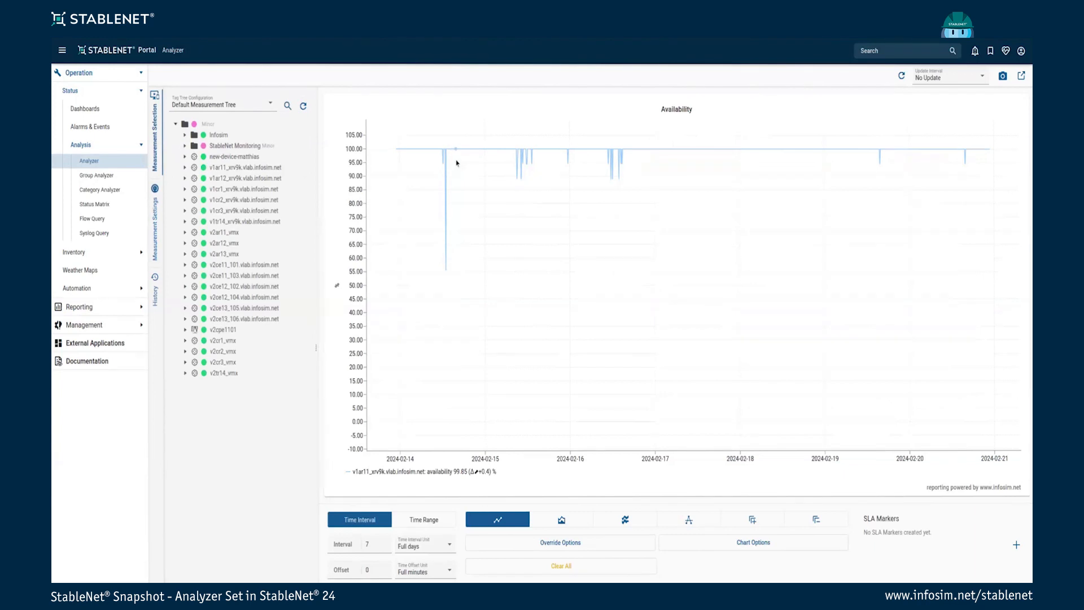
pyautogui.click(155, 226)
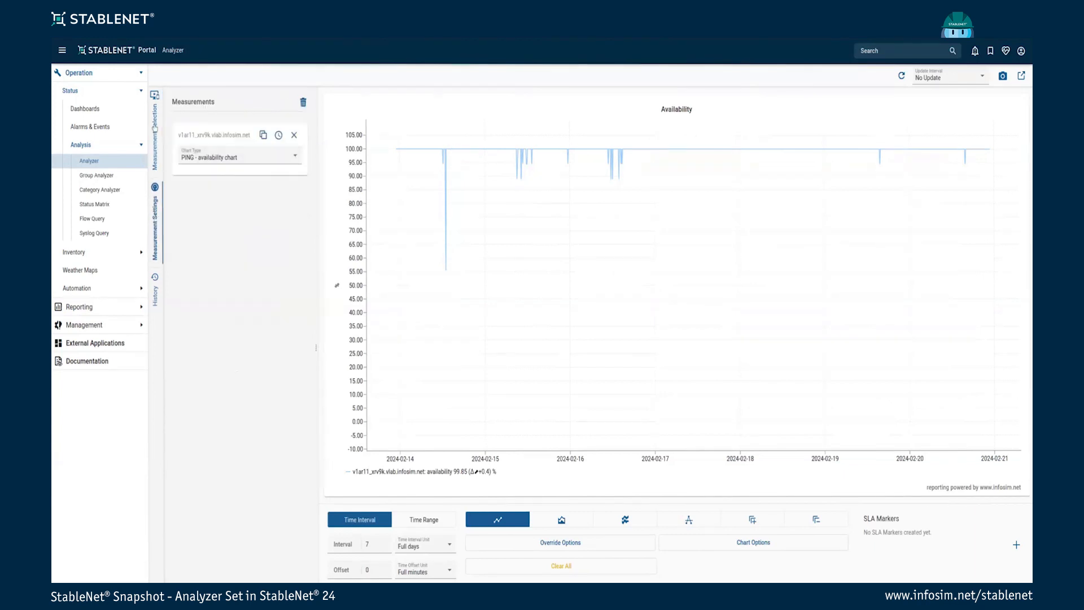
pyautogui.click(155, 130)
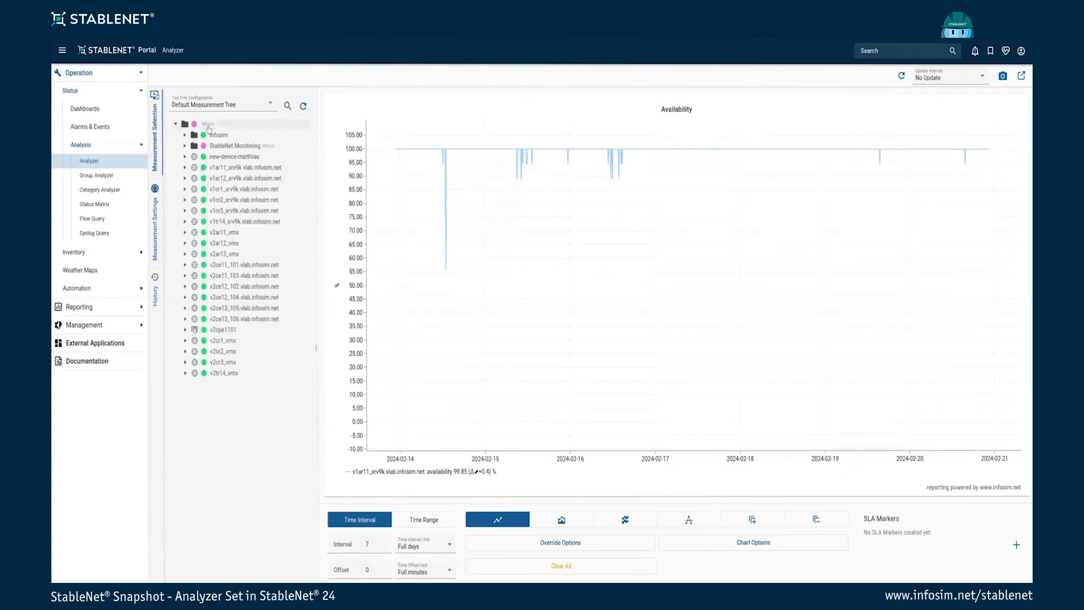
pyautogui.click(157, 197)
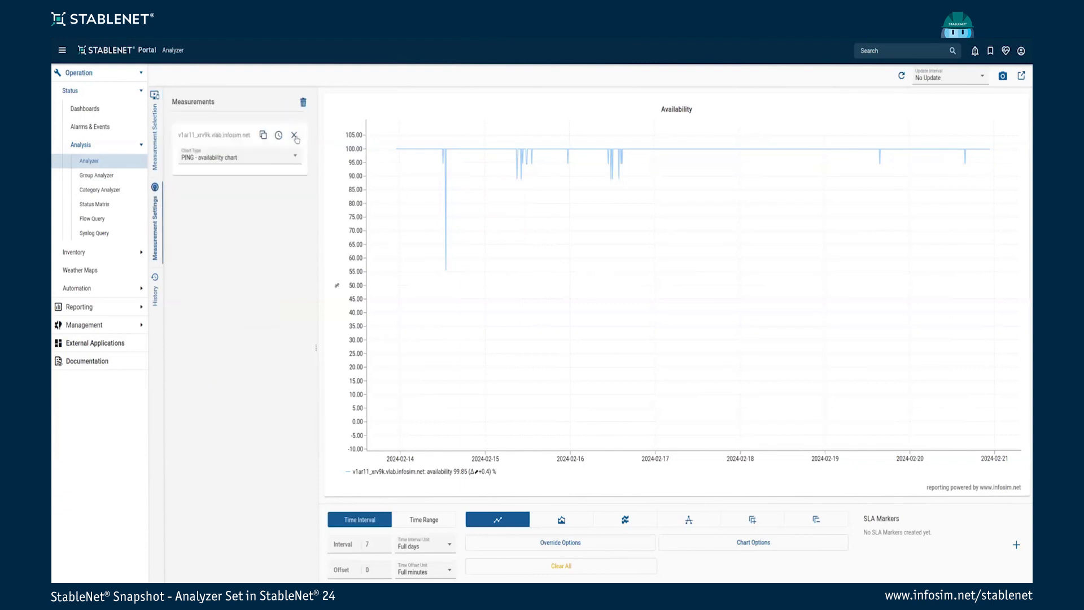
pyautogui.click(296, 137)
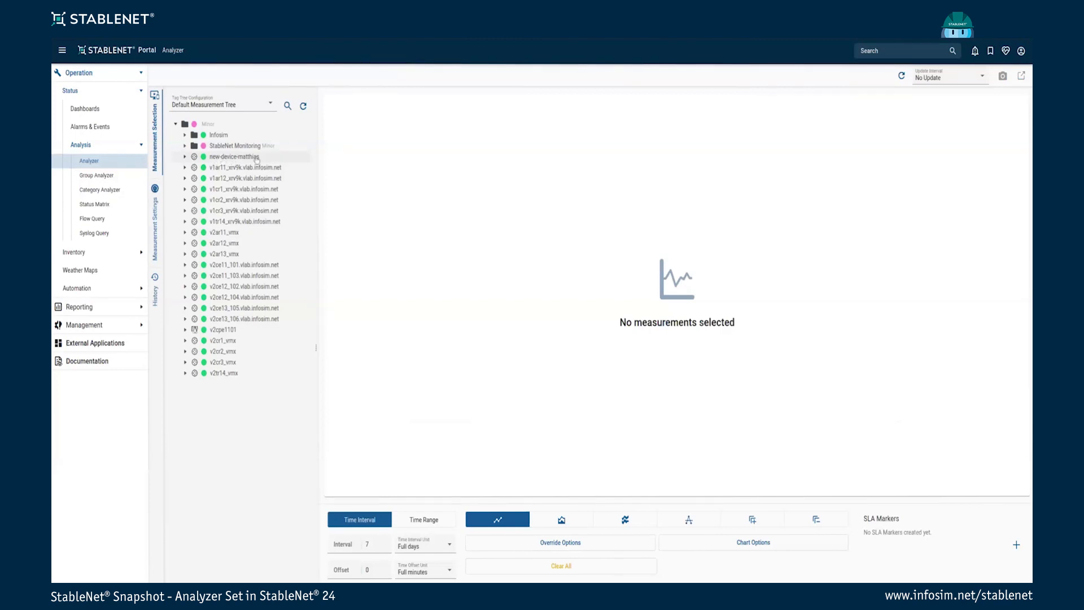
pyautogui.click(257, 159)
pyautogui.click(250, 158)
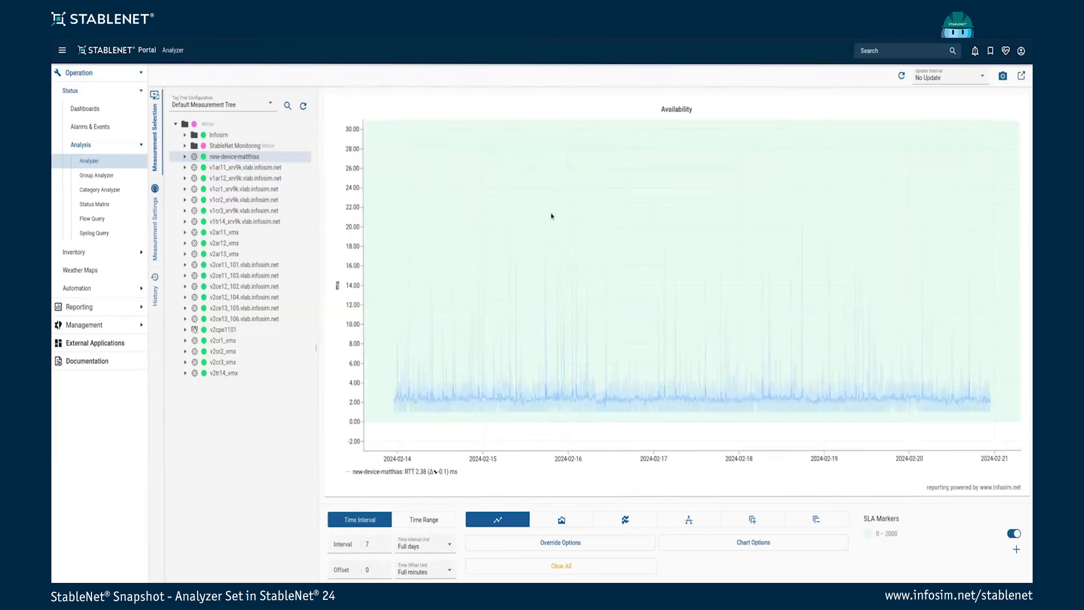
pyautogui.click(241, 160)
# Review the new-device-matthias chart type options, leaving the PING chart unchanged
pyautogui.click(156, 219)
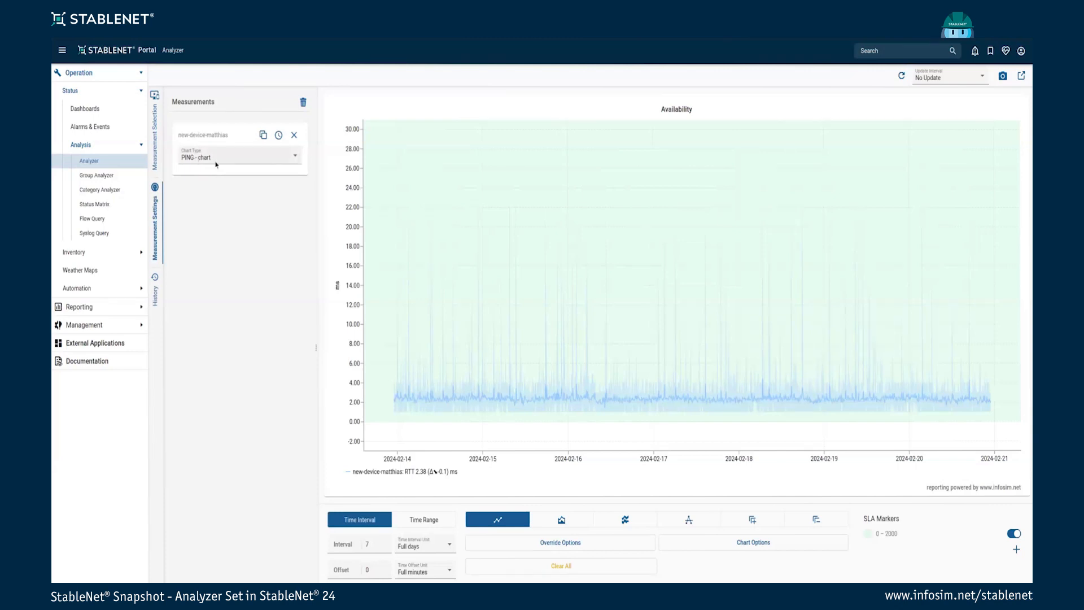
pyautogui.click(157, 141)
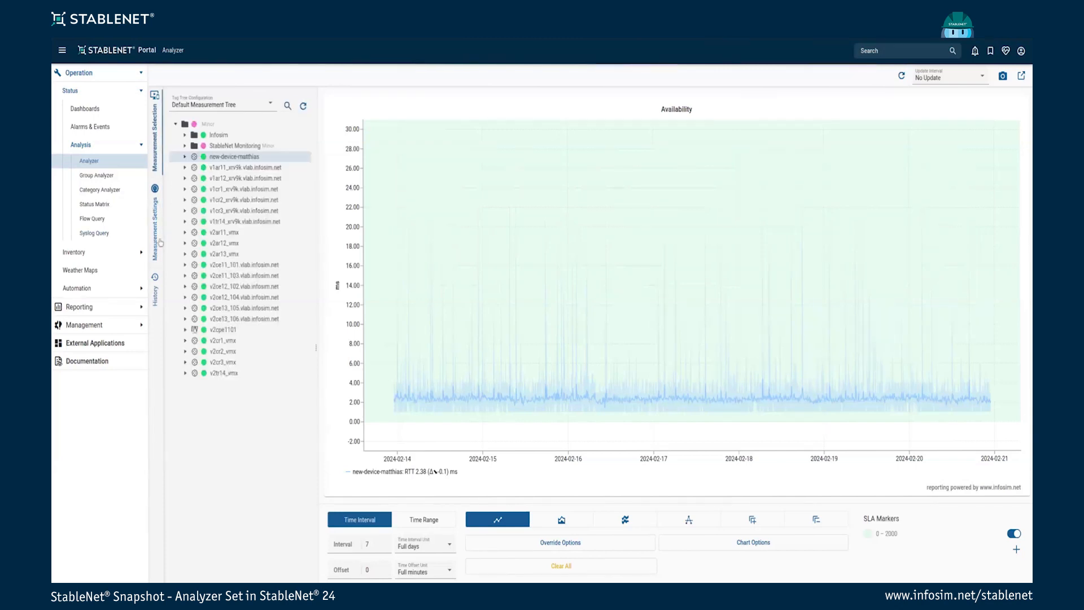
pyautogui.click(159, 241)
pyautogui.click(240, 158)
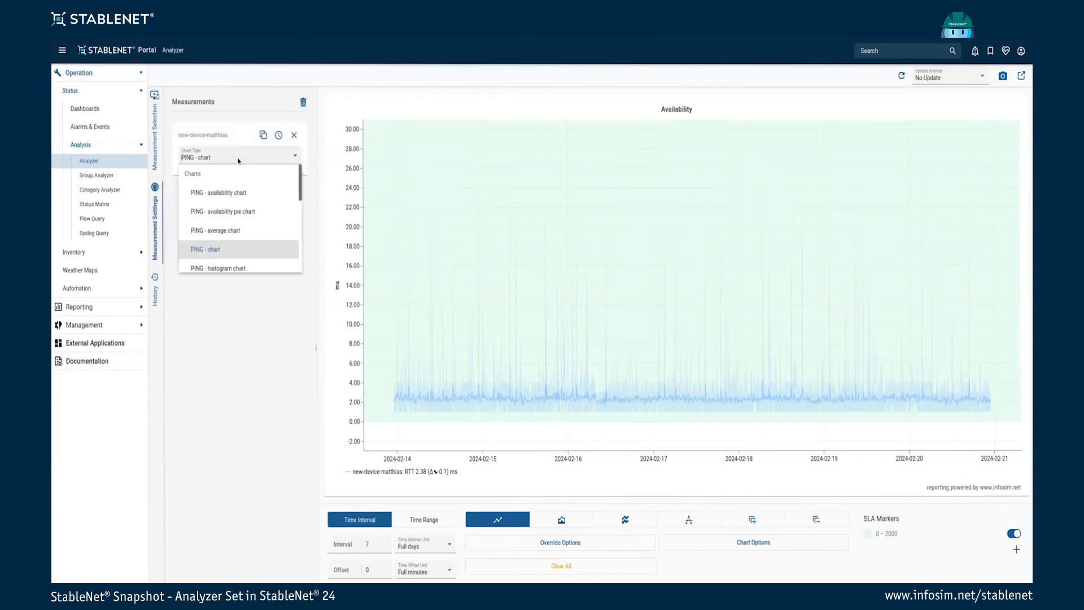
pyautogui.scroll(-3, 244, 207)
pyautogui.scroll(3, 245, 208)
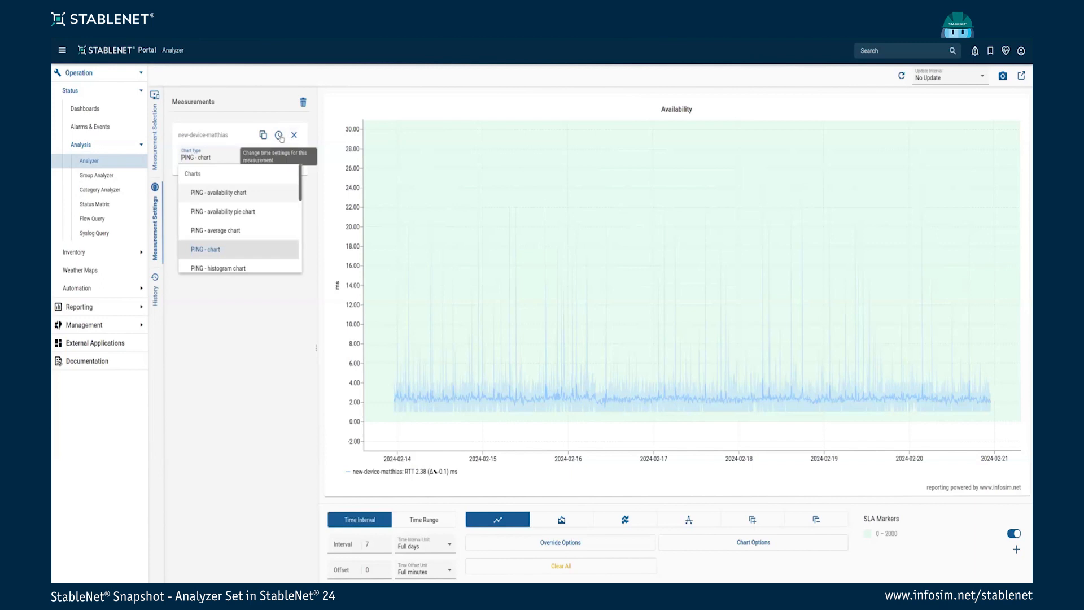
pyautogui.click(273, 113)
pyautogui.click(157, 149)
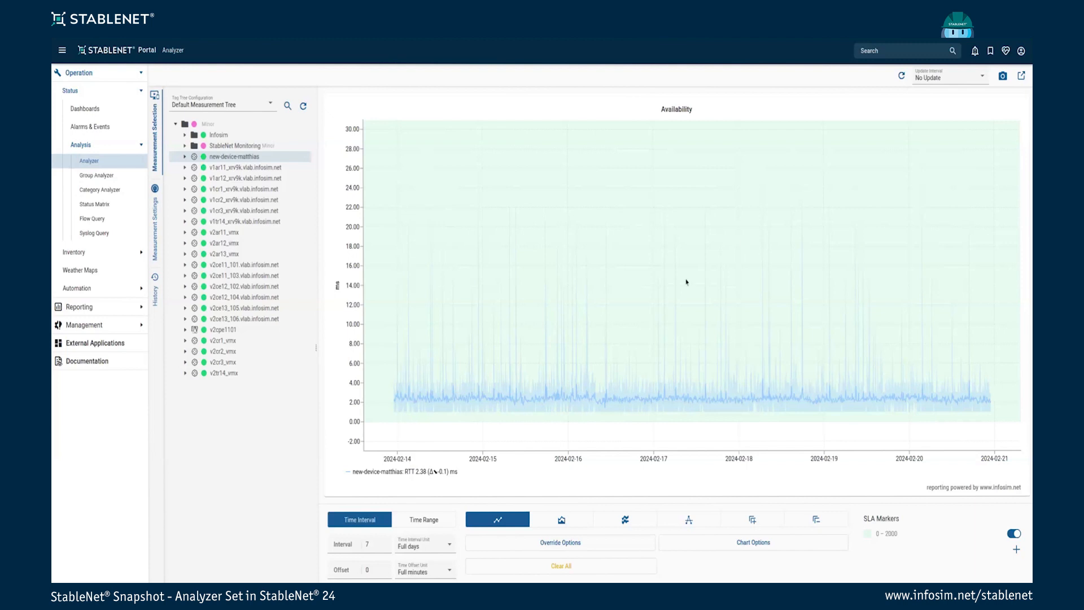
pyautogui.moveTo(530, 309)
pyautogui.scroll(3, 622, 293)
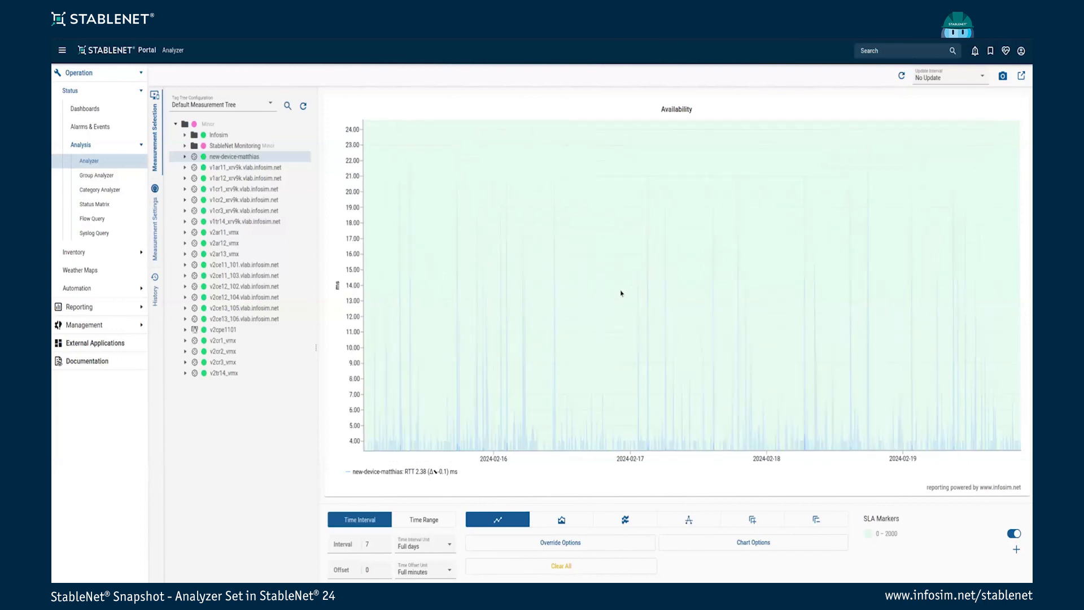
pyautogui.scroll(-5, 621, 293)
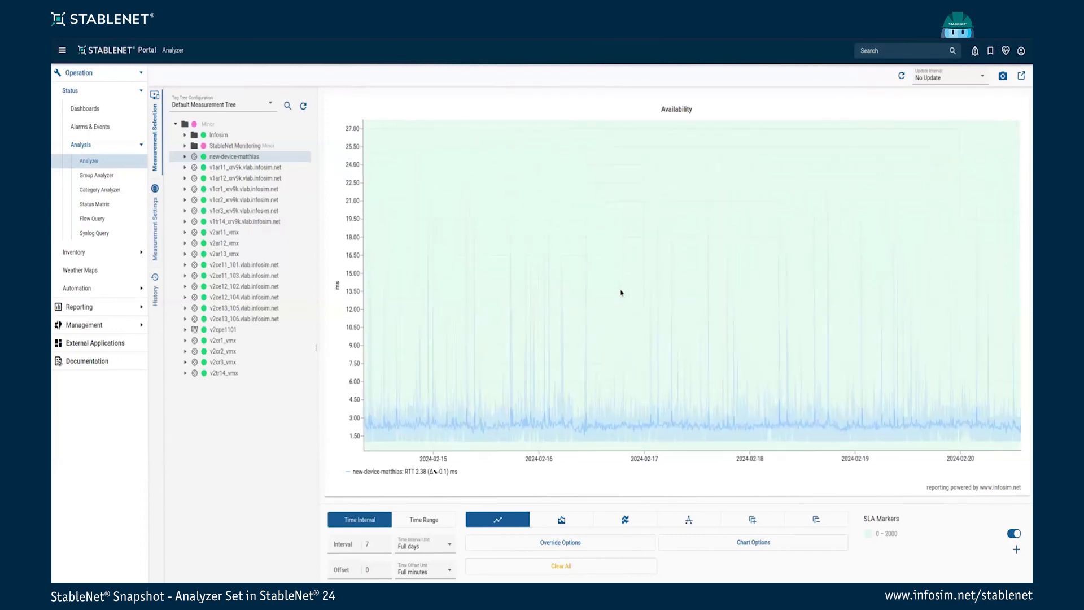
pyautogui.scroll(-5, 622, 293)
pyautogui.scroll(5, 622, 287)
pyautogui.moveTo(622, 286); pyautogui.dragTo(637, 227)
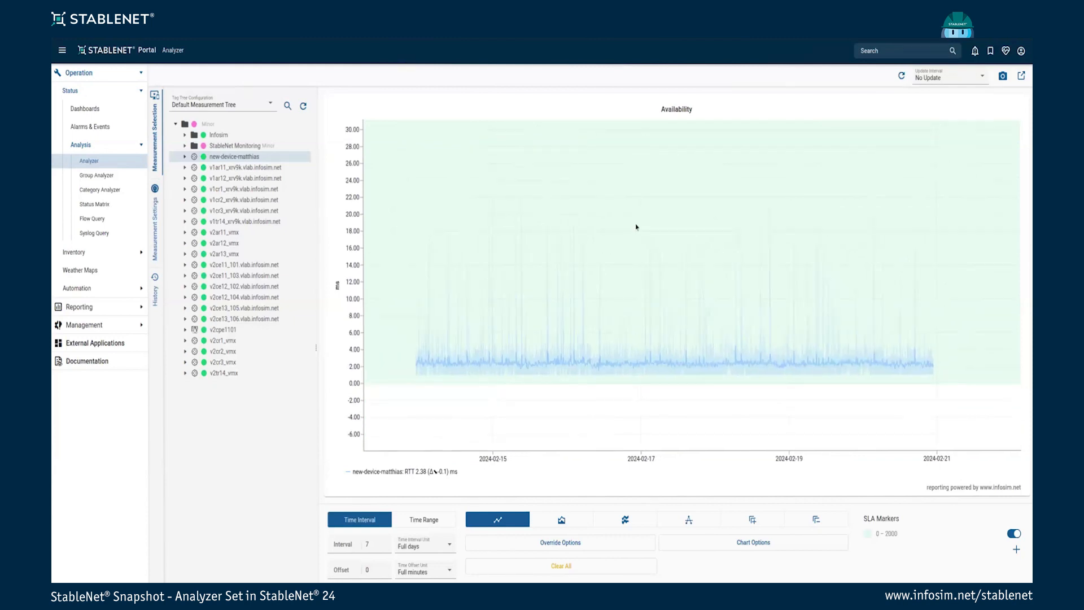
pyautogui.moveTo(608, 230)
pyautogui.moveTo(554, 218); pyautogui.dragTo(655, 321)
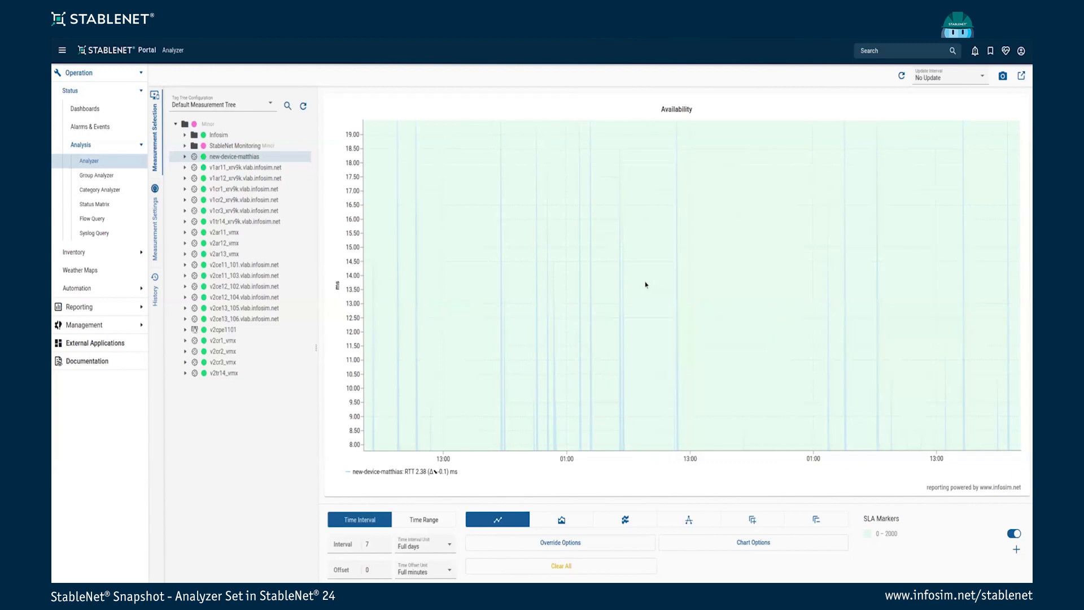
pyautogui.moveTo(574, 199); pyautogui.dragTo(709, 295)
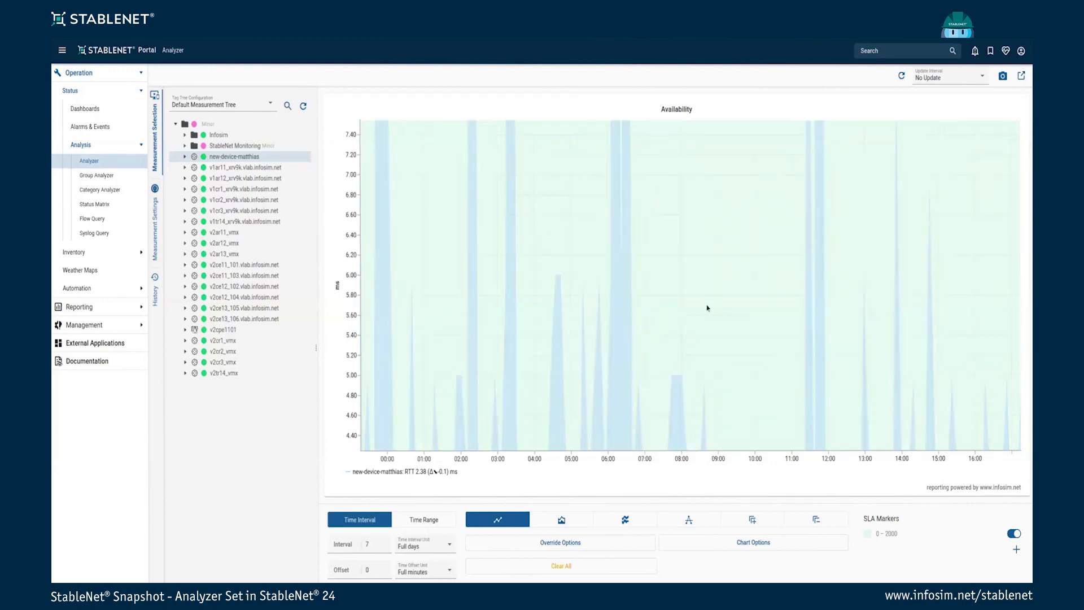
pyautogui.moveTo(561, 209); pyautogui.dragTo(656, 326)
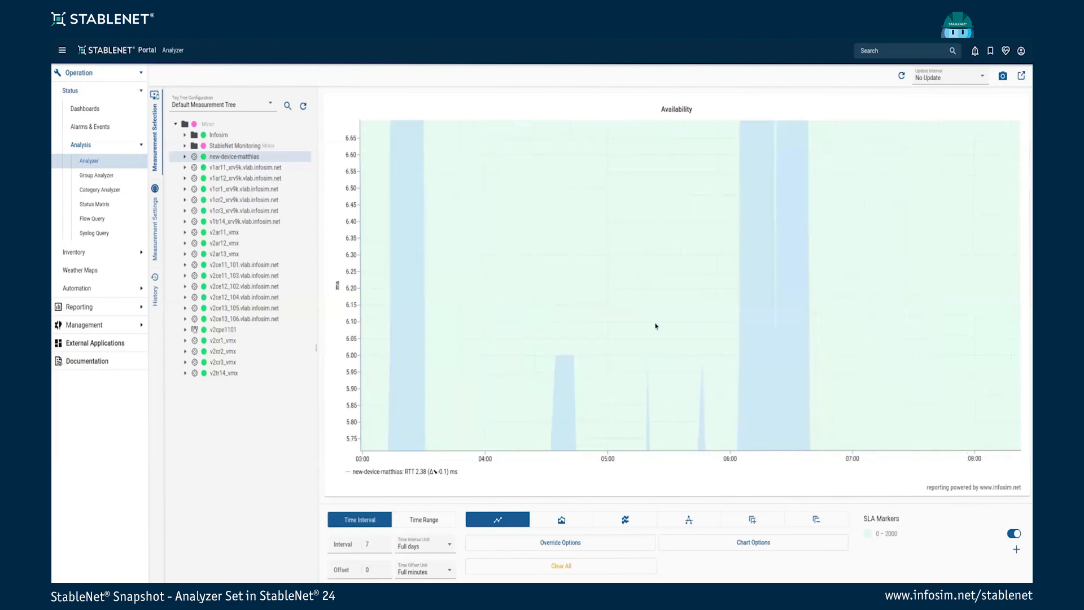
pyautogui.doubleClick(664, 331)
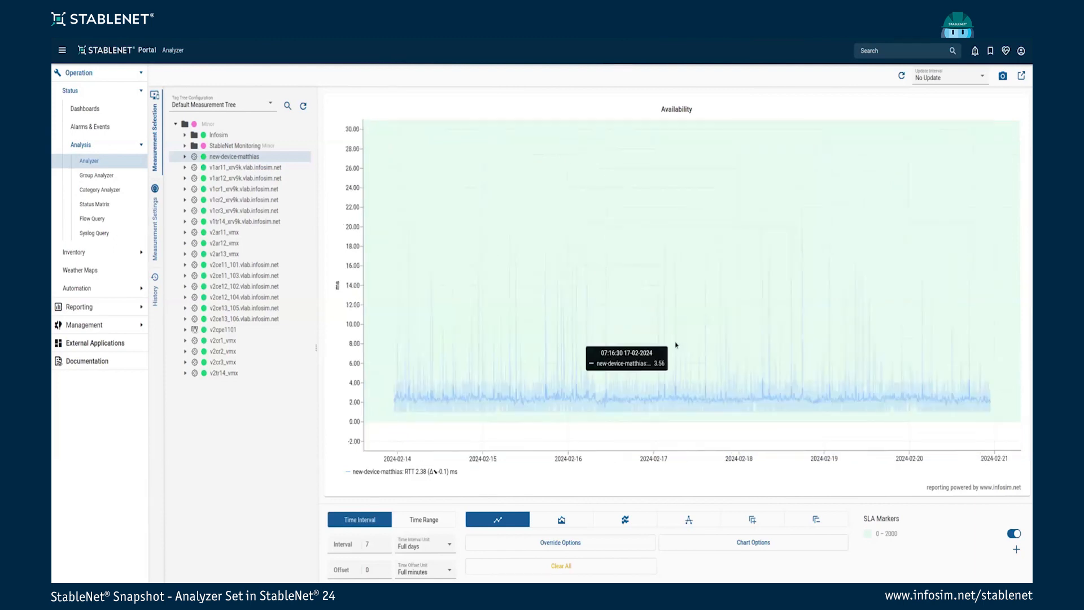
pyautogui.moveTo(613, 288); pyautogui.dragTo(569, 248)
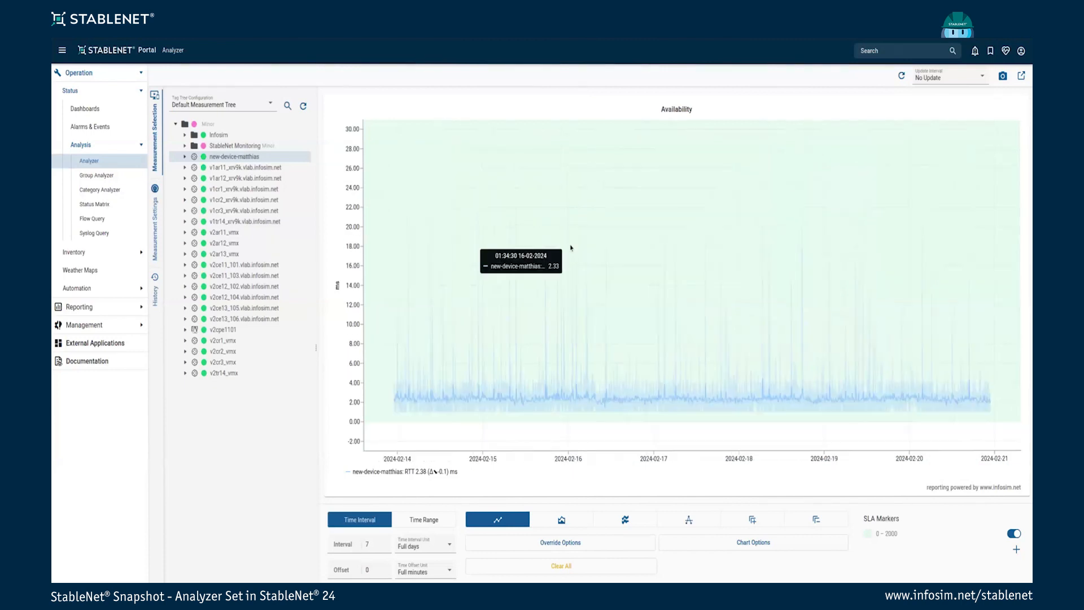
pyautogui.scroll(4, 604, 314)
pyautogui.scroll(-4, 603, 311)
pyautogui.scroll(2, 602, 309)
pyautogui.scroll(-3, 600, 309)
pyautogui.scroll(2, 596, 305)
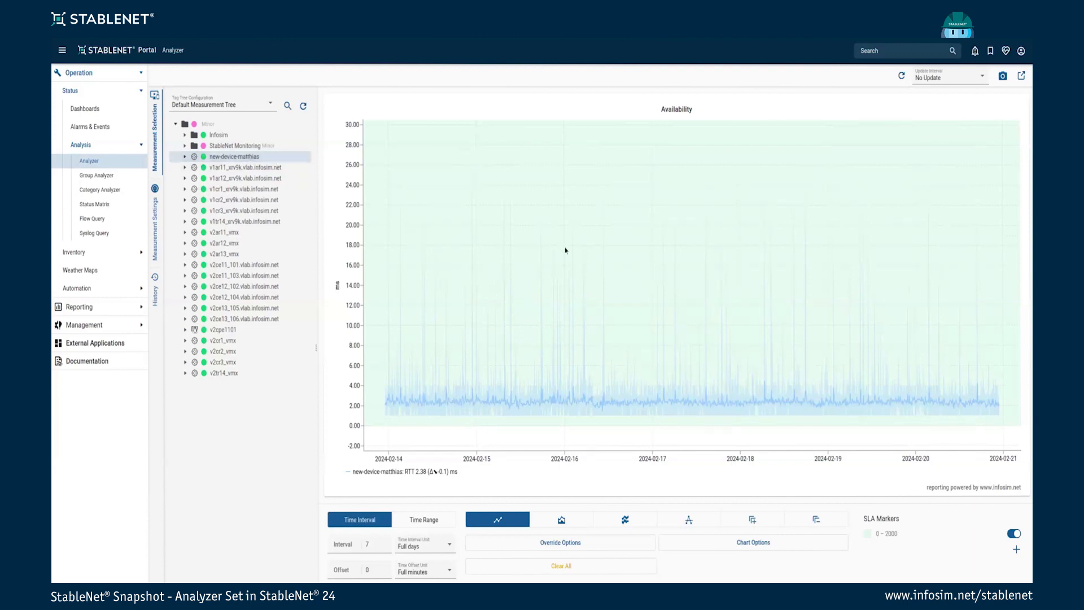
pyautogui.moveTo(566, 245)
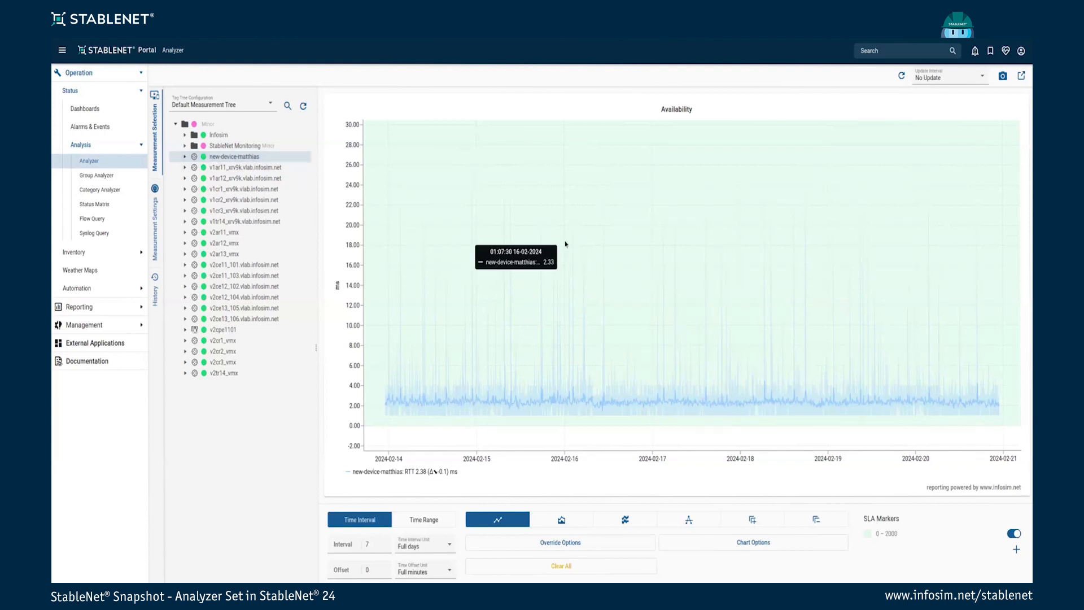
pyautogui.moveTo(389, 256)
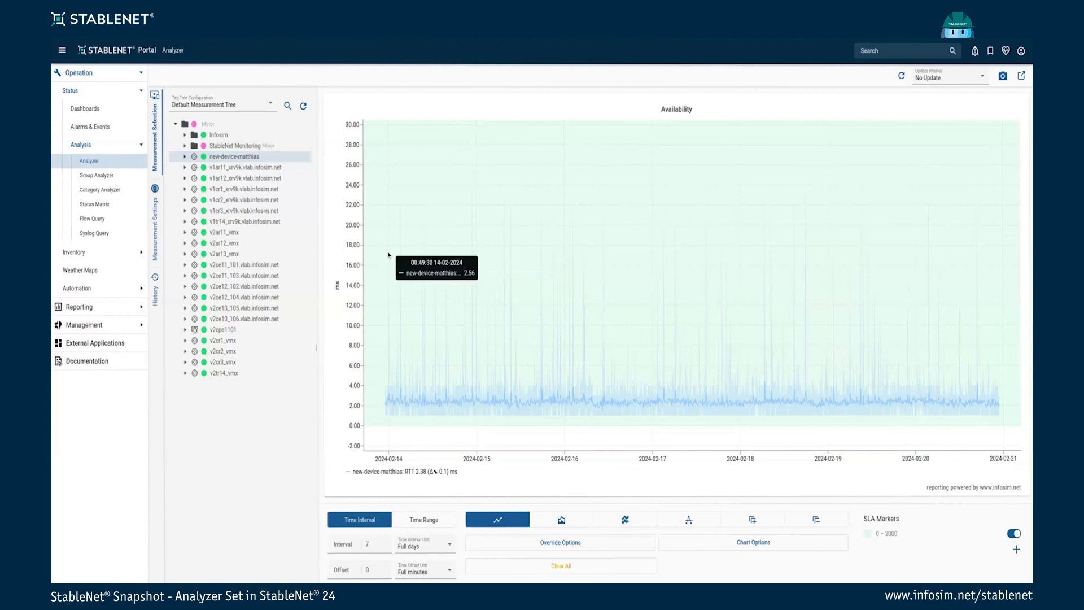
# Show the new-device-matthias measurement as a Measurement data table
pyautogui.click(160, 224)
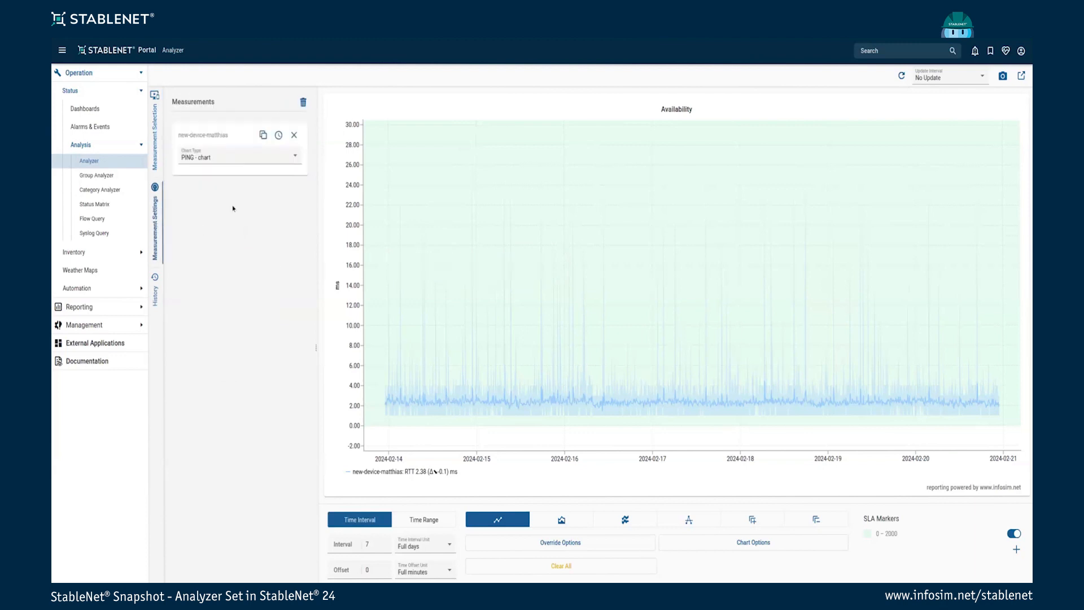
pyautogui.click(232, 160)
pyautogui.scroll(-5, 252, 212)
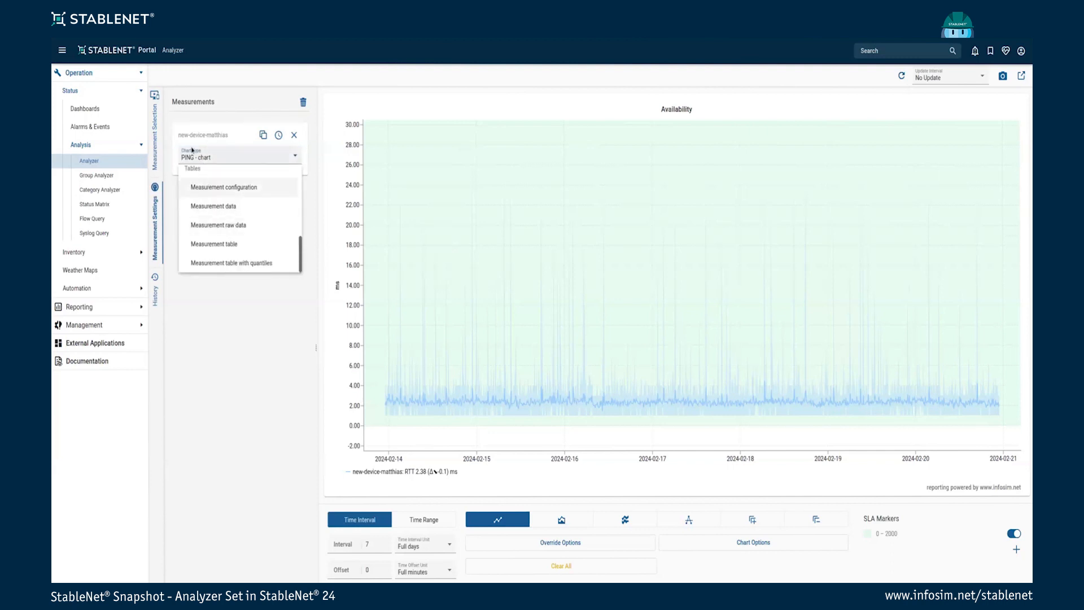
pyautogui.click(231, 207)
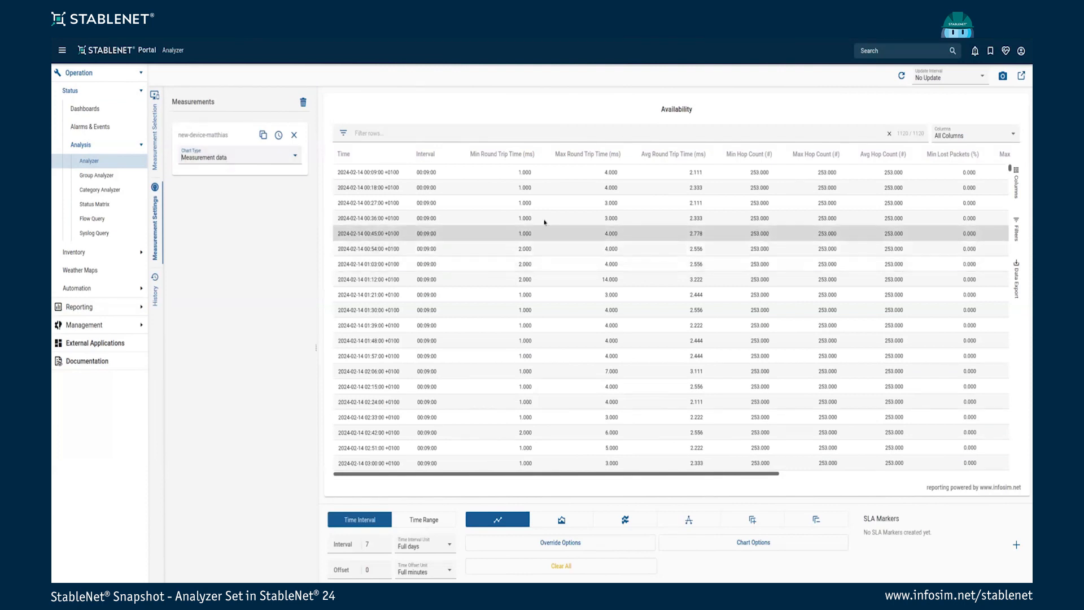
# Set the table interval to 1440 Full minutes
pyautogui.scroll(-5, 567, 218)
pyautogui.scroll(-20, 564, 214)
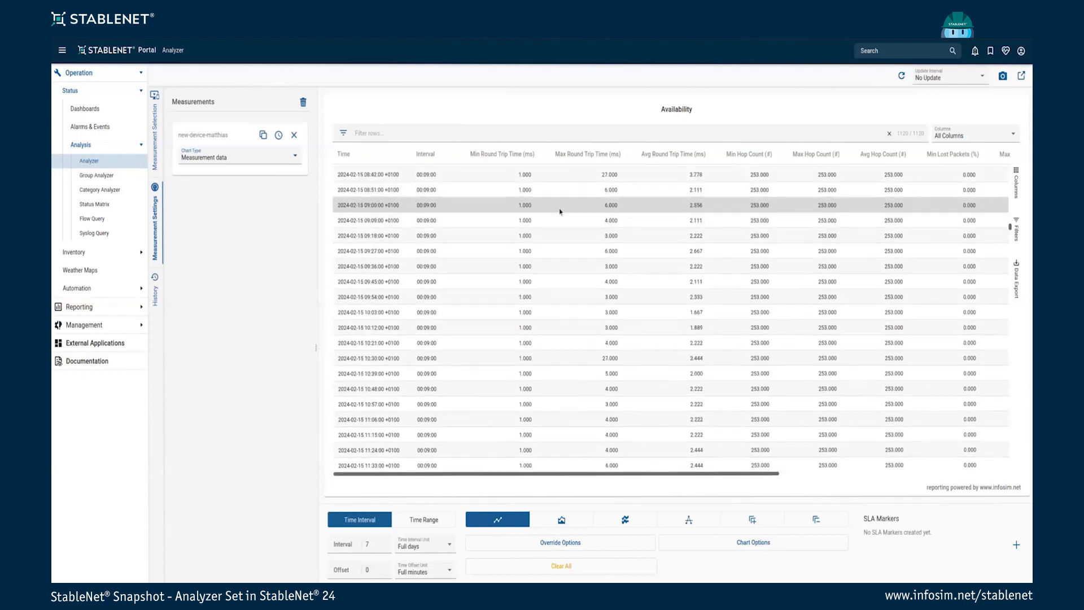
pyautogui.scroll(20, 562, 237)
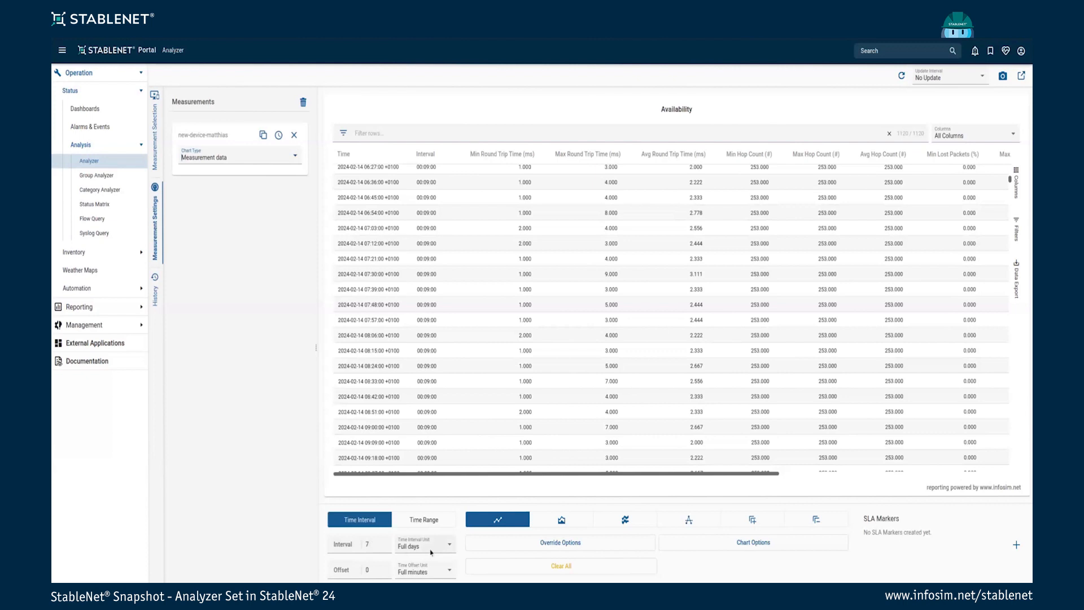
pyautogui.click(377, 545)
pyautogui.write('1440')
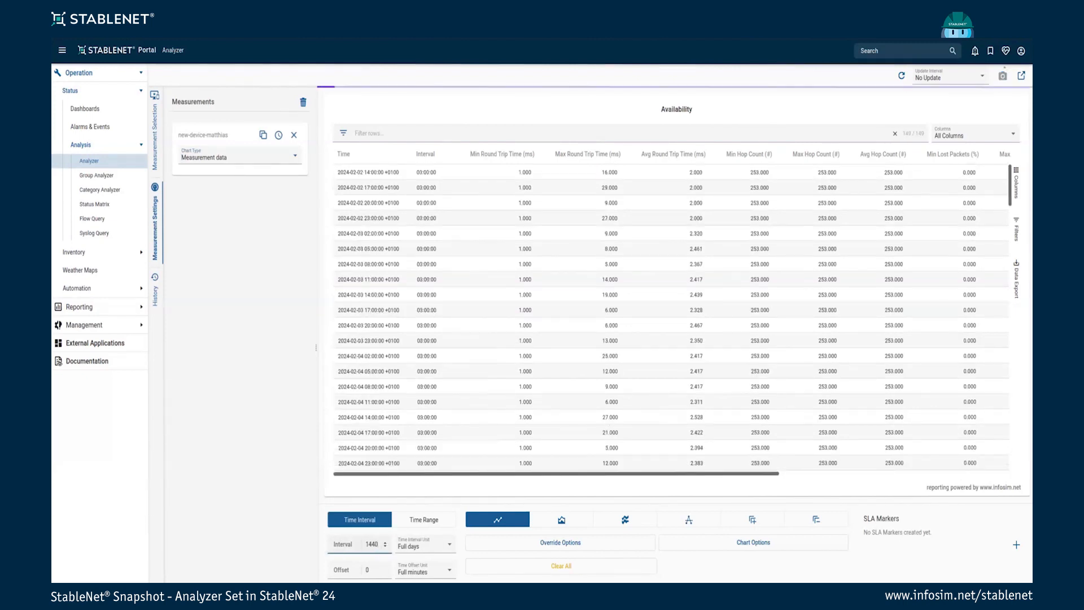
pyautogui.click(437, 551)
pyautogui.click(413, 458)
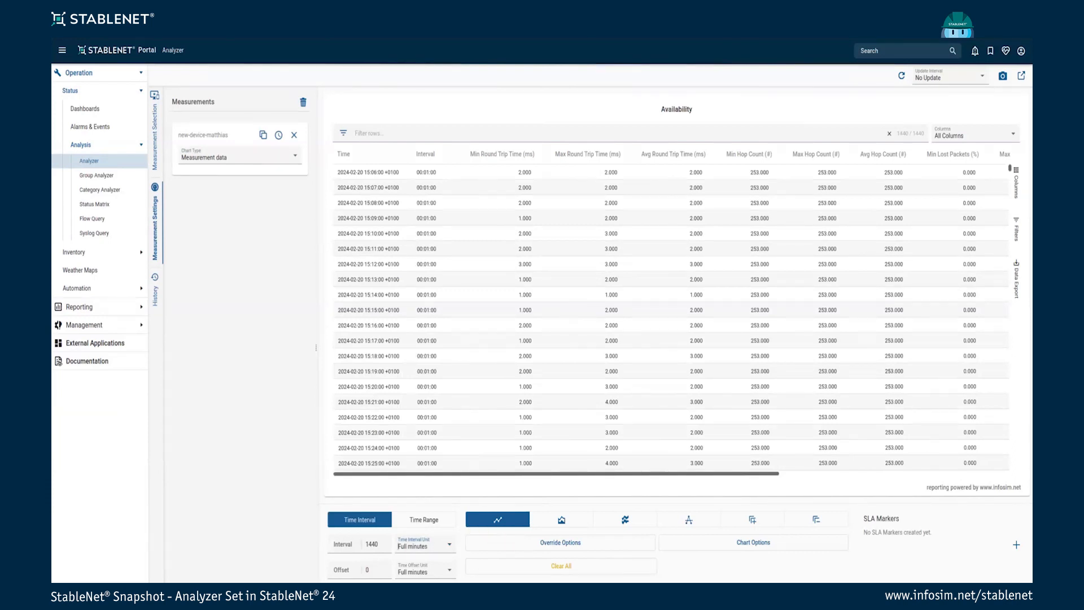
# Return the table interval to 7 Full days
pyautogui.doubleClick(371, 544)
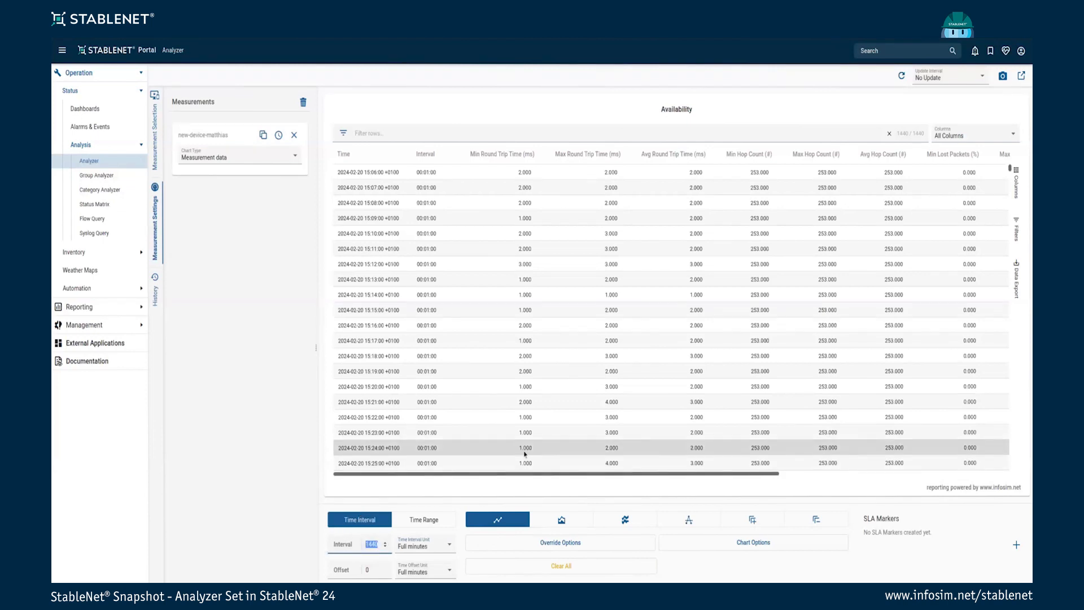
pyautogui.write('7')
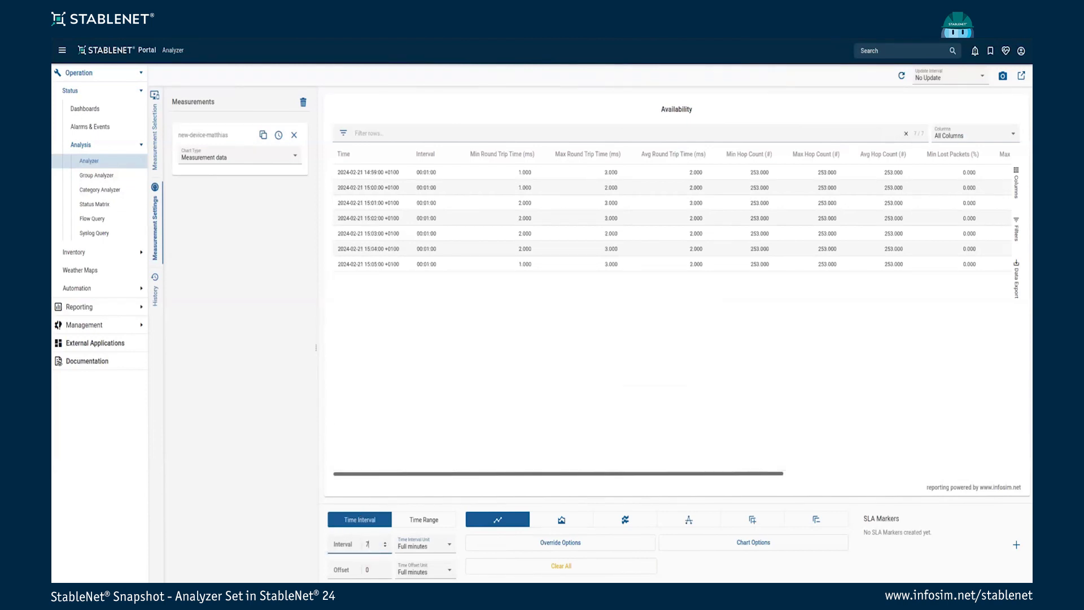
pyautogui.click(445, 544)
pyautogui.click(427, 495)
pyautogui.scroll(-10, 612, 291)
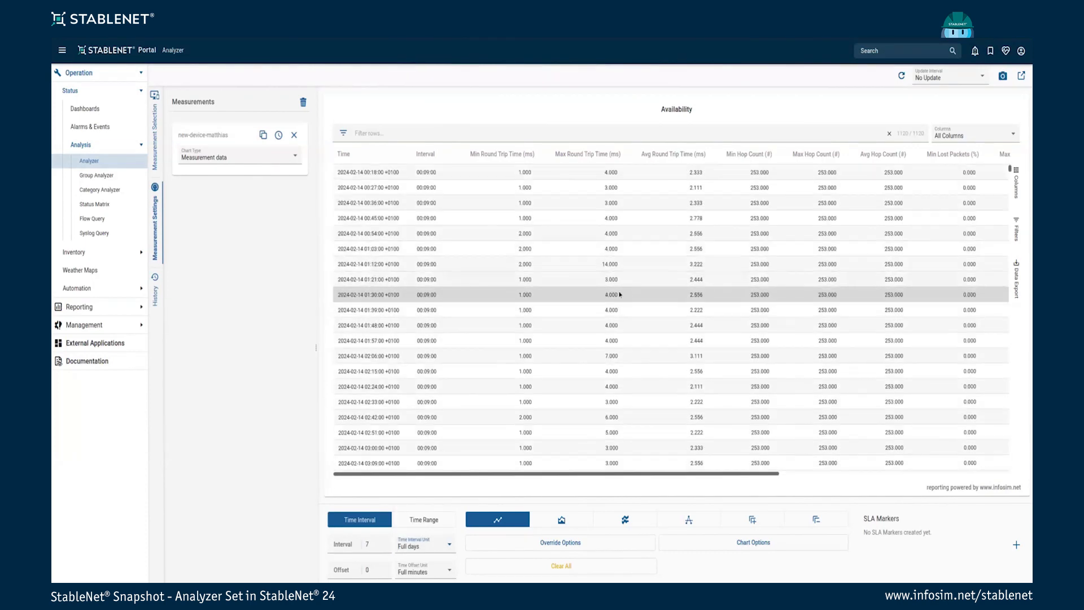
pyautogui.scroll(10, 614, 294)
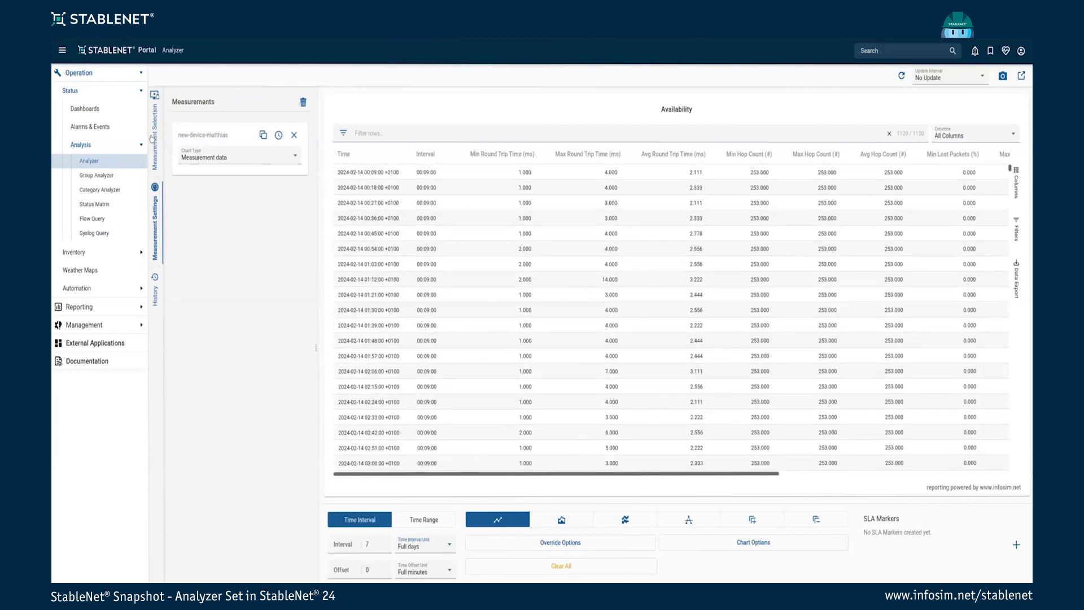
# Bring up the measurement's Chart Type choices and browse the list
pyautogui.click(153, 136)
pyautogui.click(153, 214)
pyautogui.click(240, 156)
pyautogui.scroll(-3, 255, 210)
pyautogui.scroll(2, 256, 210)
pyautogui.scroll(-1, 252, 230)
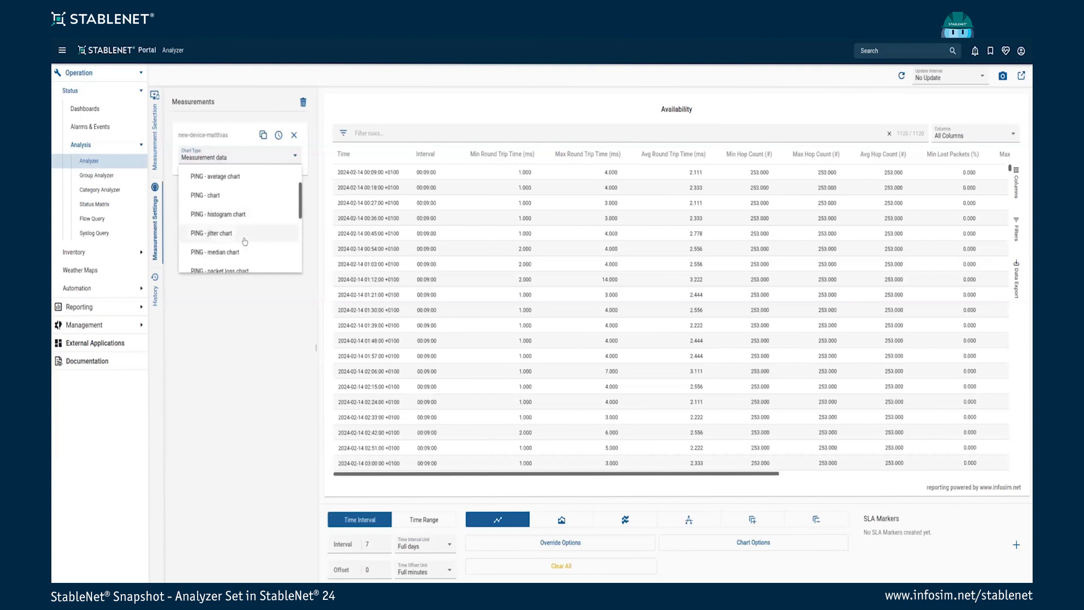
pyautogui.scroll(-2, 241, 234)
pyautogui.scroll(4, 243, 231)
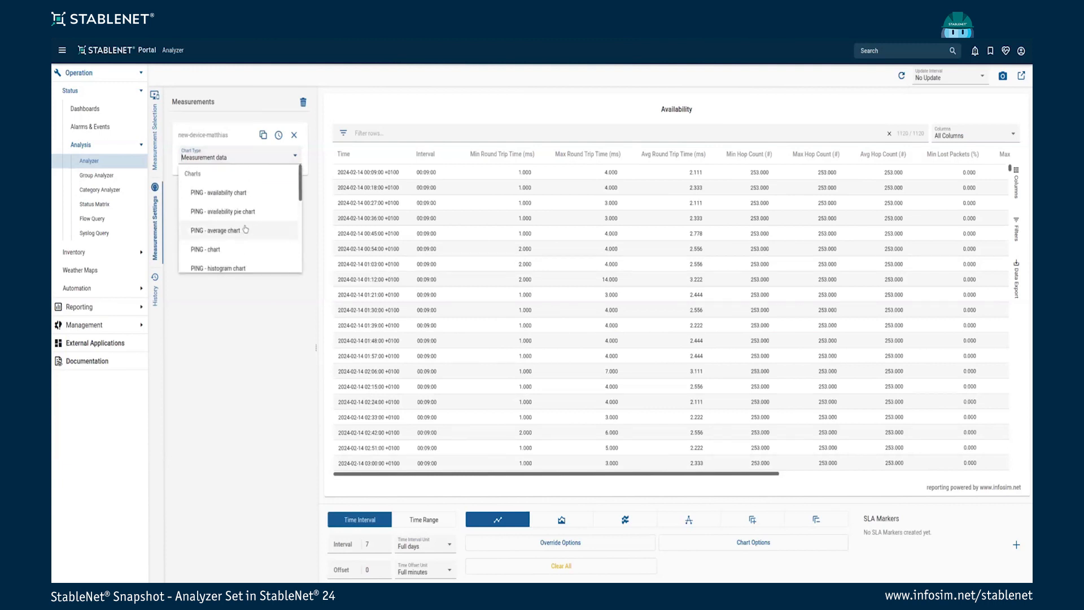
pyautogui.scroll(-2, 244, 229)
# Switch to PING - chart and add v1ar11_xrv9k.vlab.infosim.net as a second plotted device
pyautogui.click(213, 204)
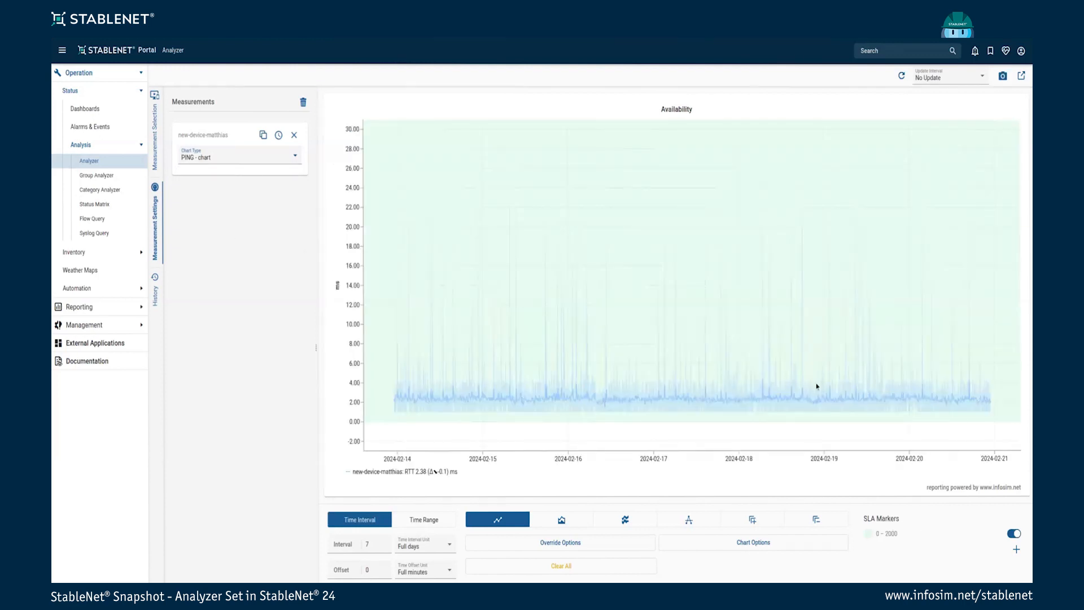
pyautogui.moveTo(379, 290)
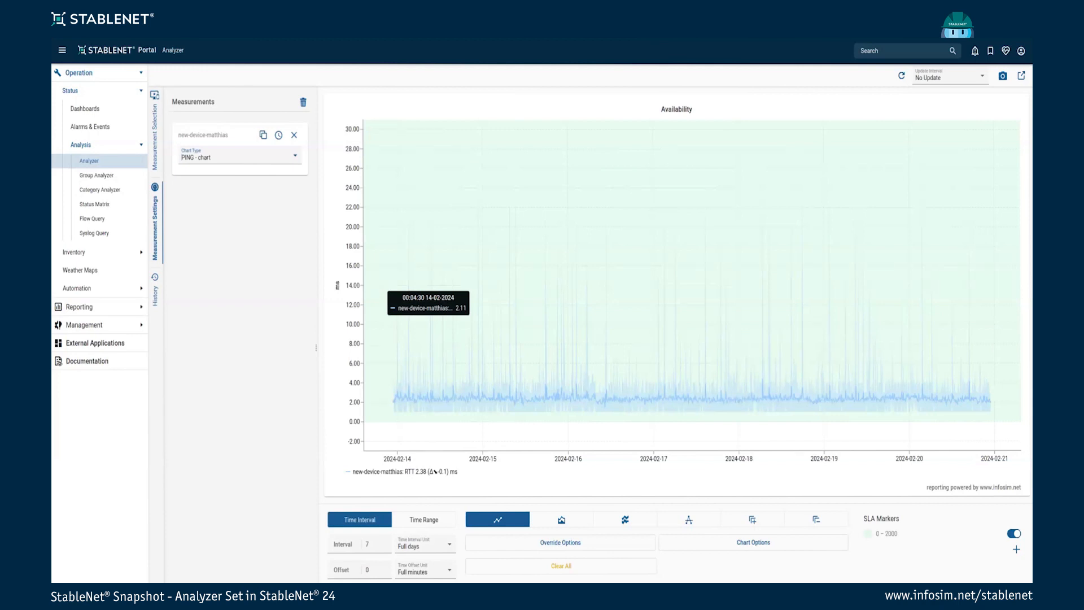
pyautogui.click(155, 117)
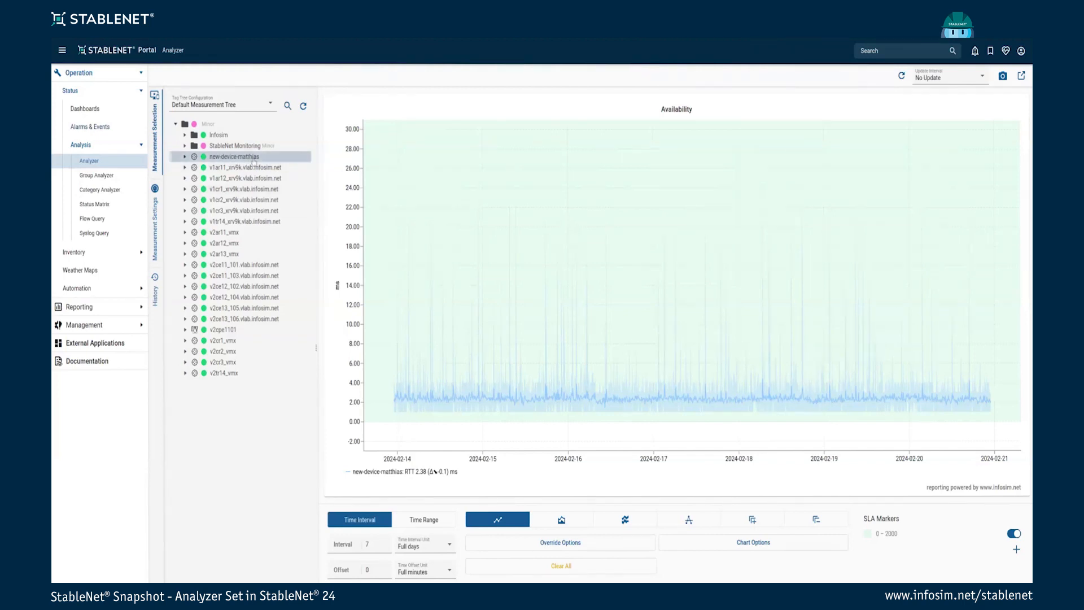
pyautogui.click(267, 171)
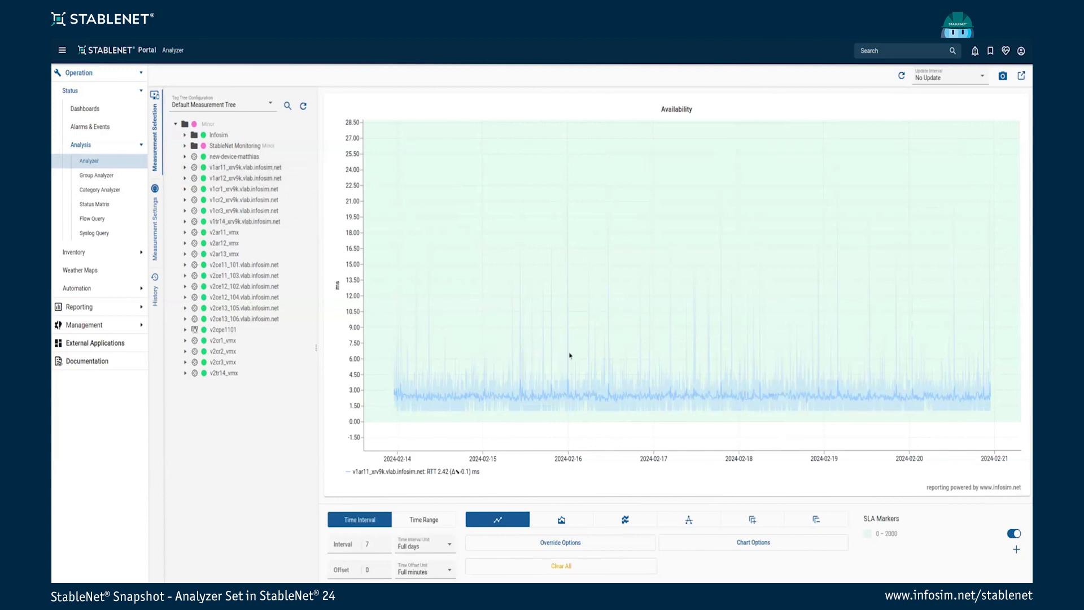
pyautogui.click(233, 156)
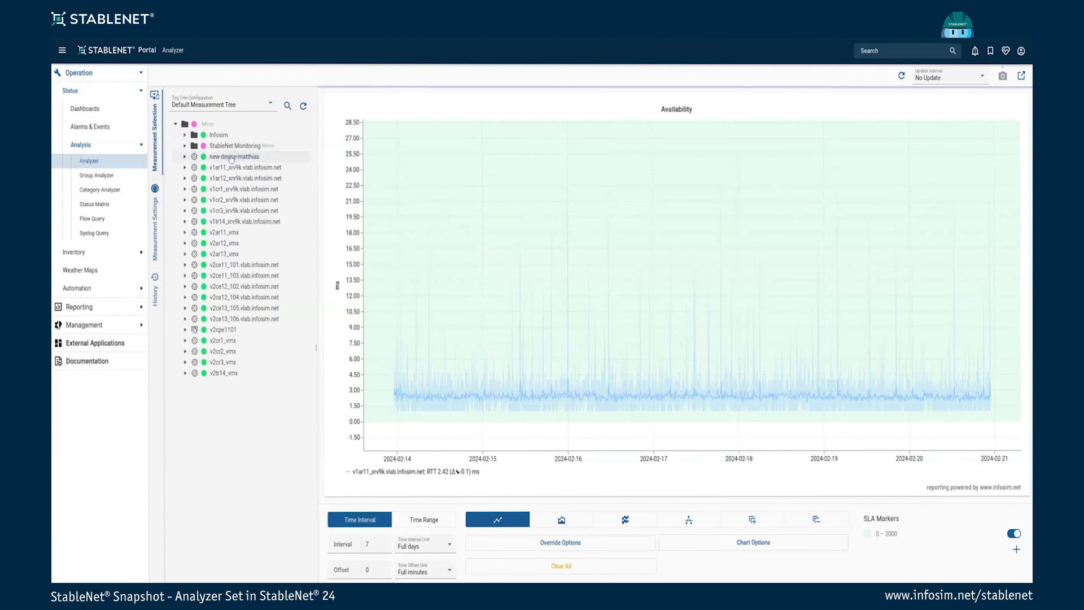
pyautogui.click(272, 167)
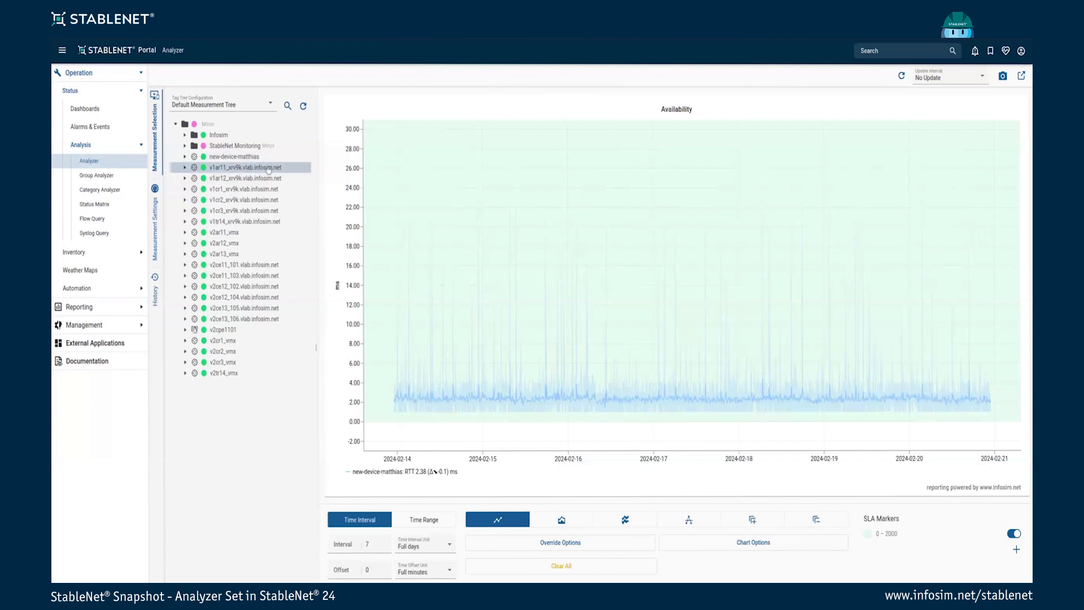
pyautogui.click(158, 233)
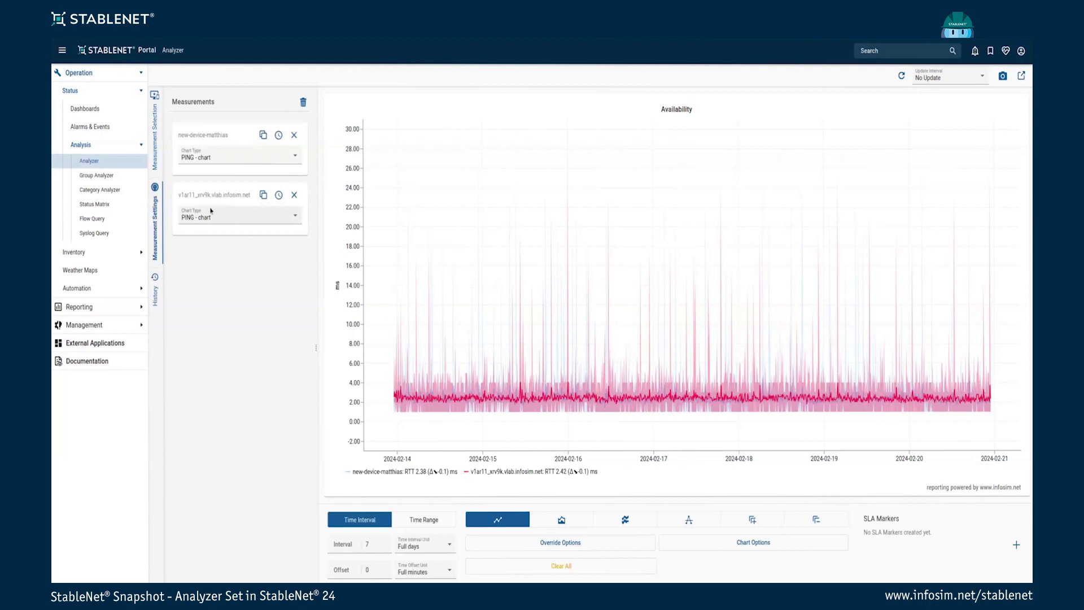
# Set Chart Type to 'PING - availability chart' for new-device-matthias and v1ar11_xrv9k
pyautogui.click(234, 159)
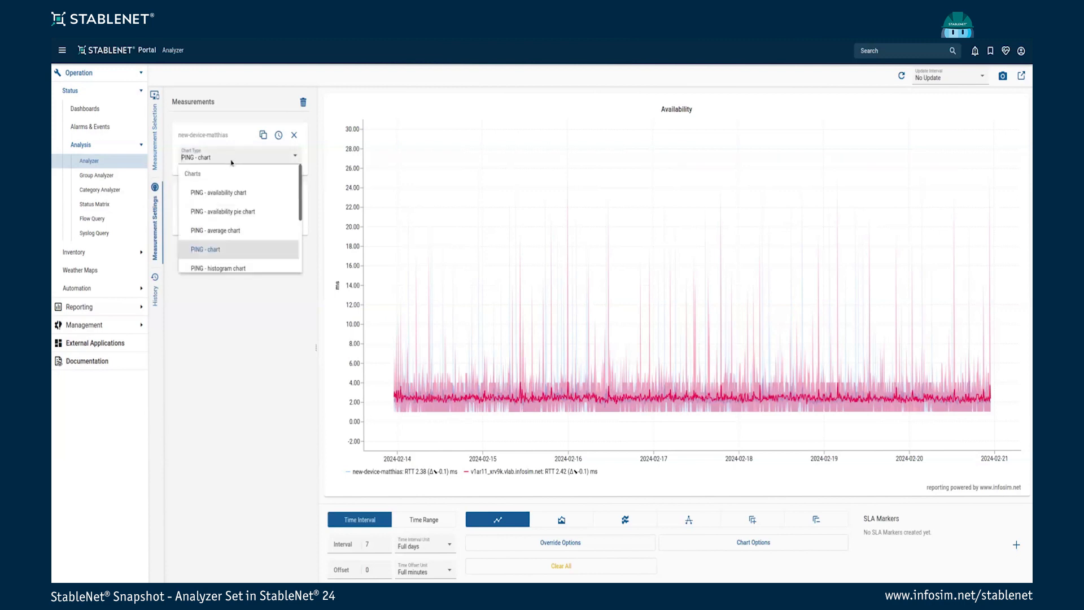
pyautogui.click(240, 195)
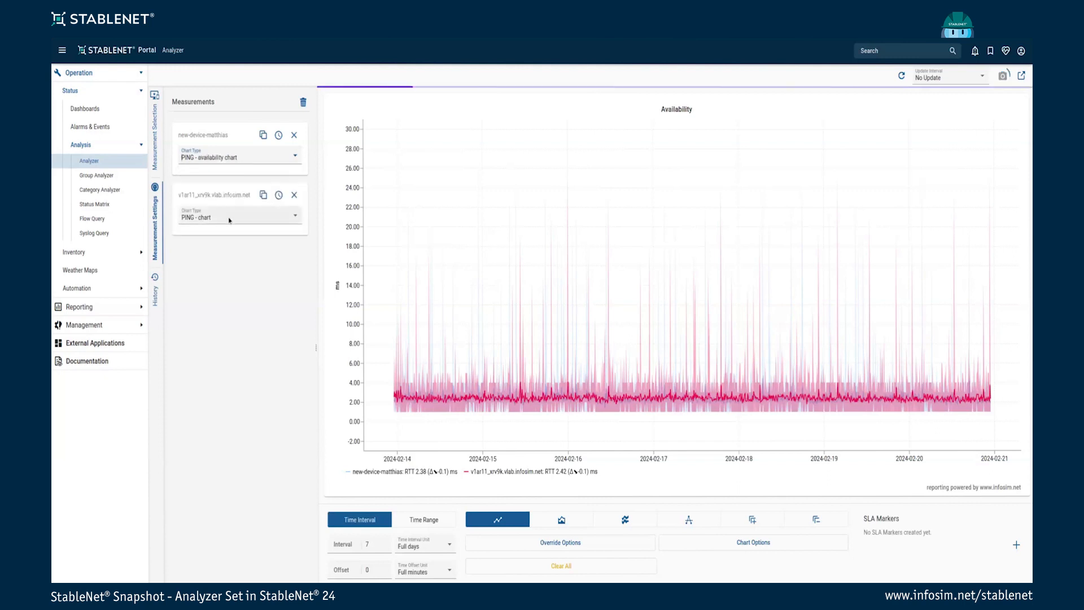
pyautogui.click(229, 220)
pyautogui.click(218, 253)
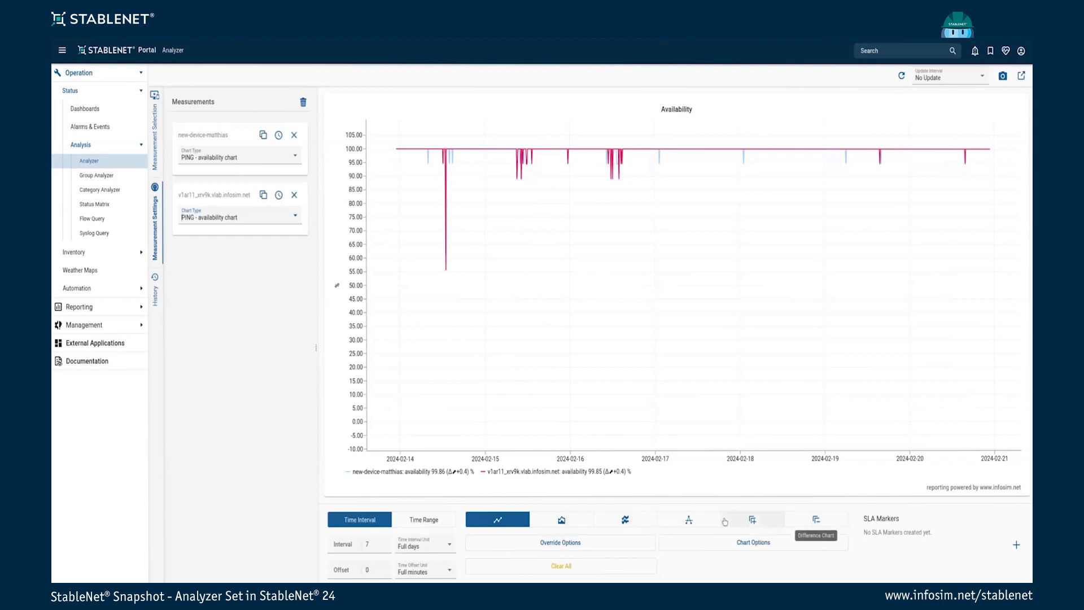
# Try the stacked, single and summed chart styles, ending on the stacked area view
pyautogui.click(568, 524)
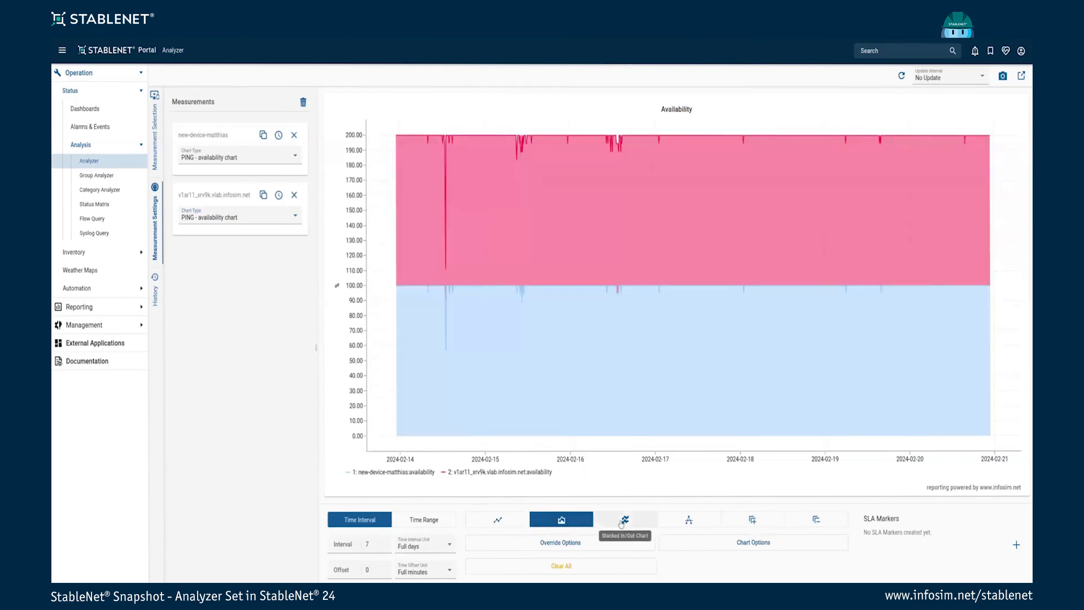
pyautogui.click(689, 519)
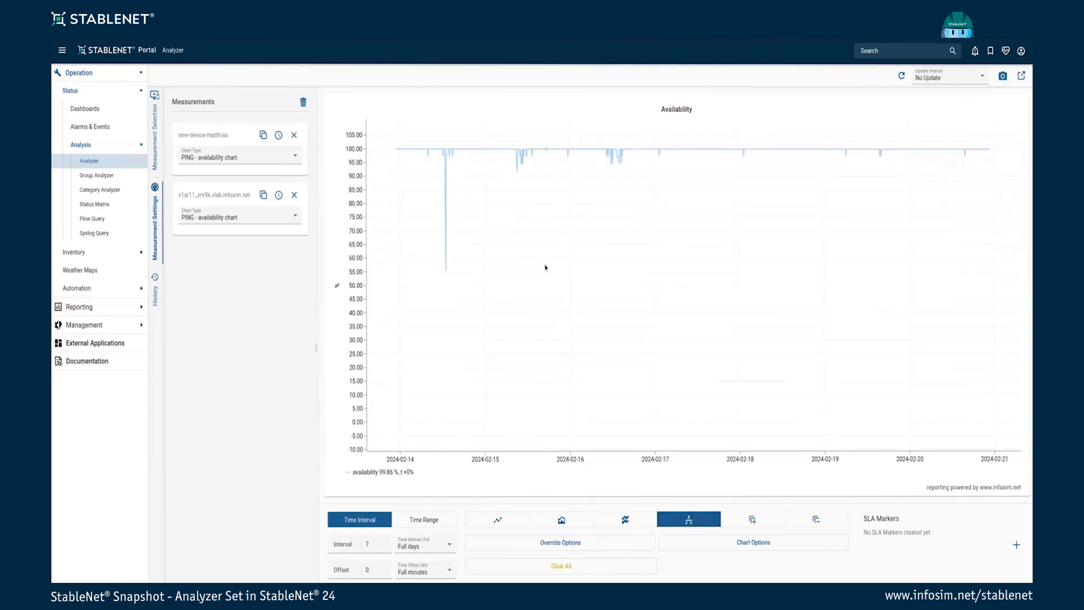
pyautogui.click(753, 519)
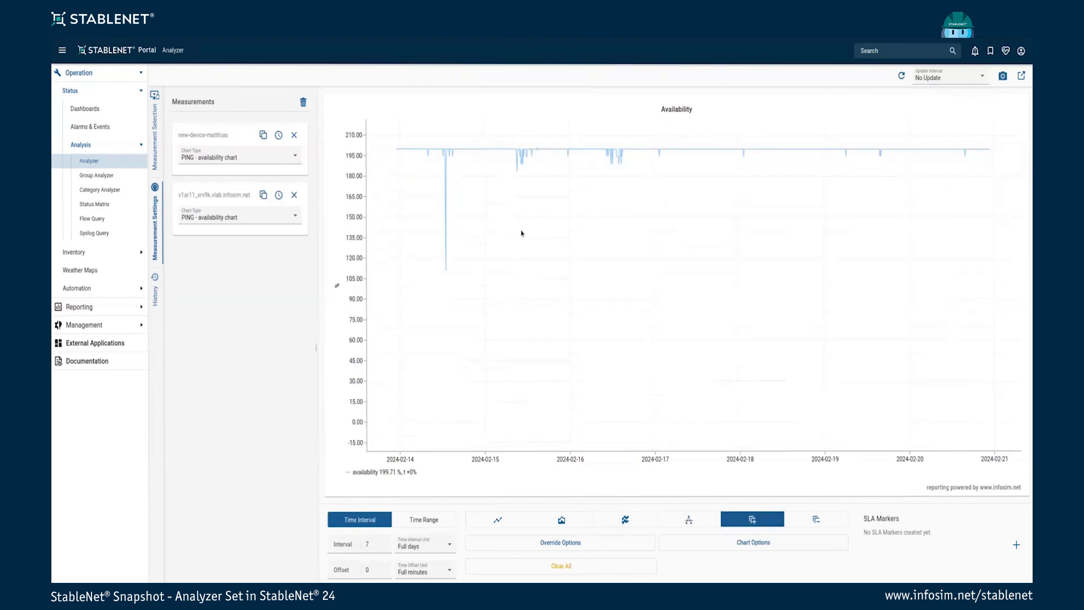
pyautogui.click(567, 520)
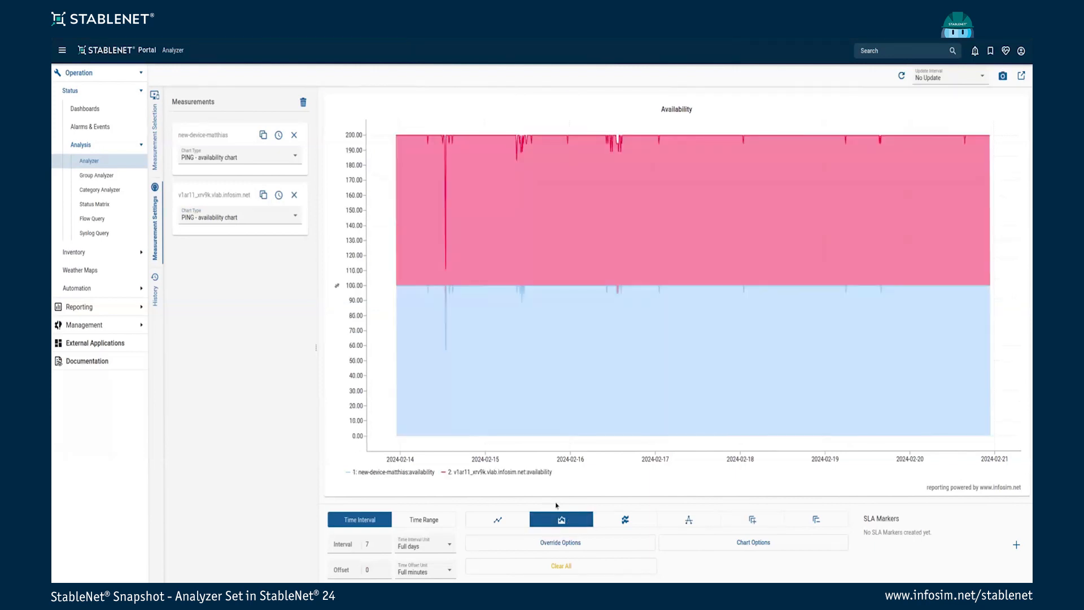
pyautogui.click(422, 522)
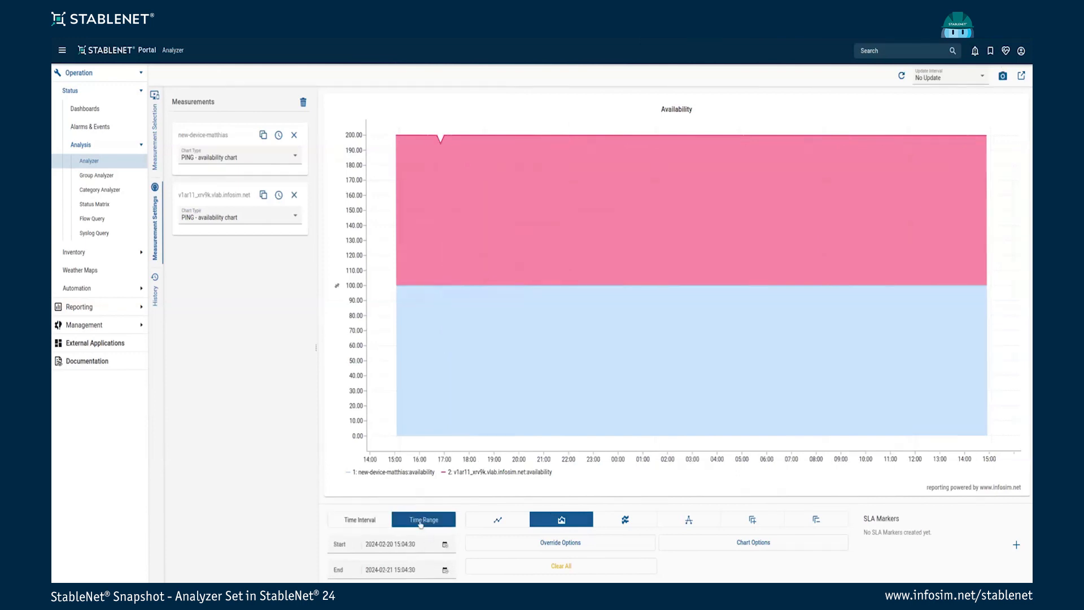
pyautogui.click(435, 551)
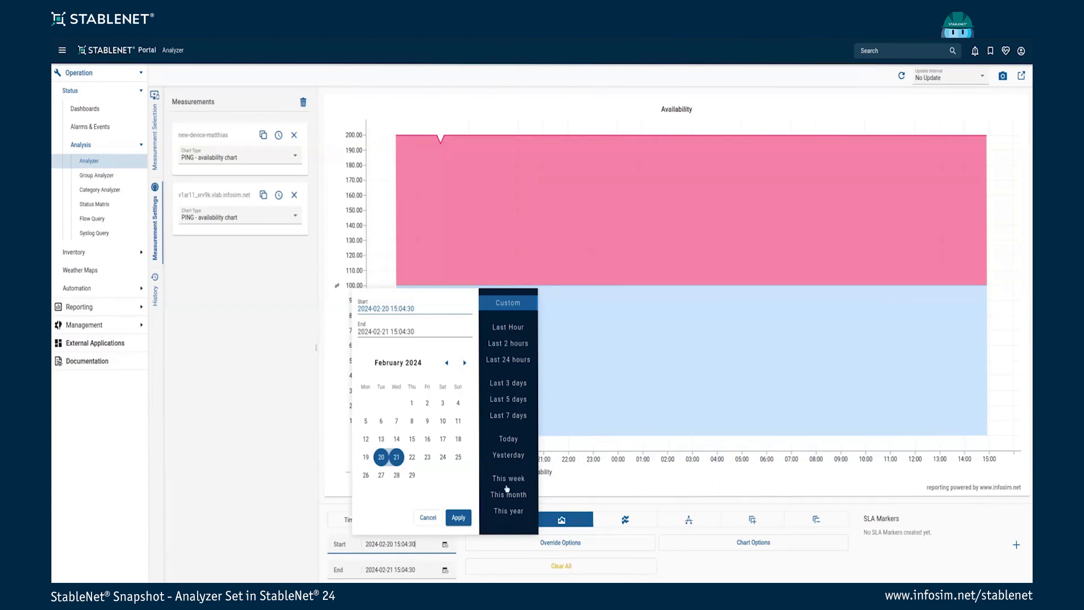
pyautogui.doubleClick(447, 363)
pyautogui.click(447, 364)
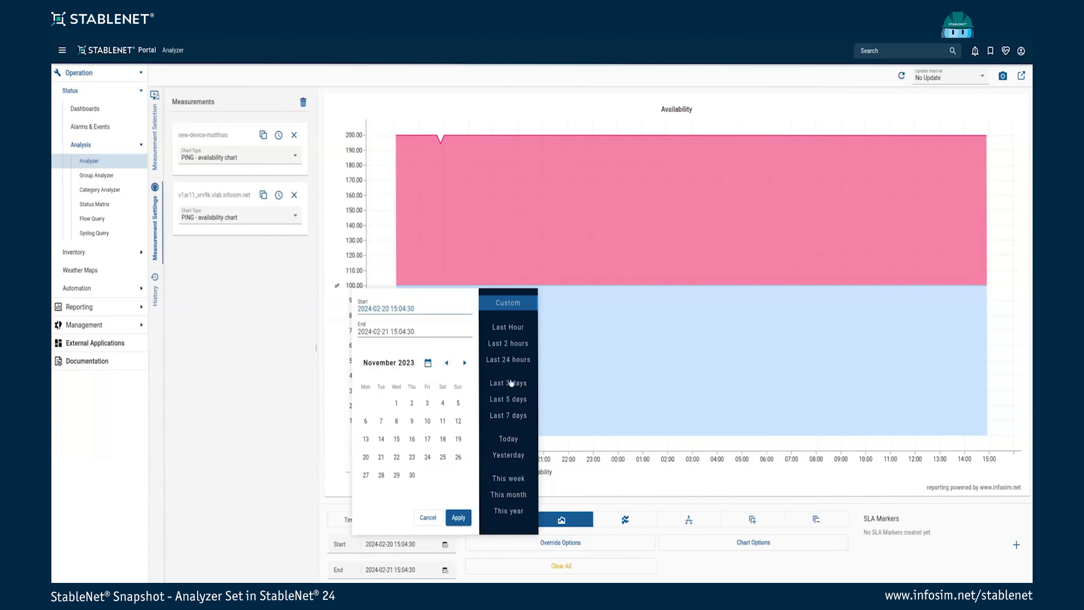
pyautogui.click(458, 517)
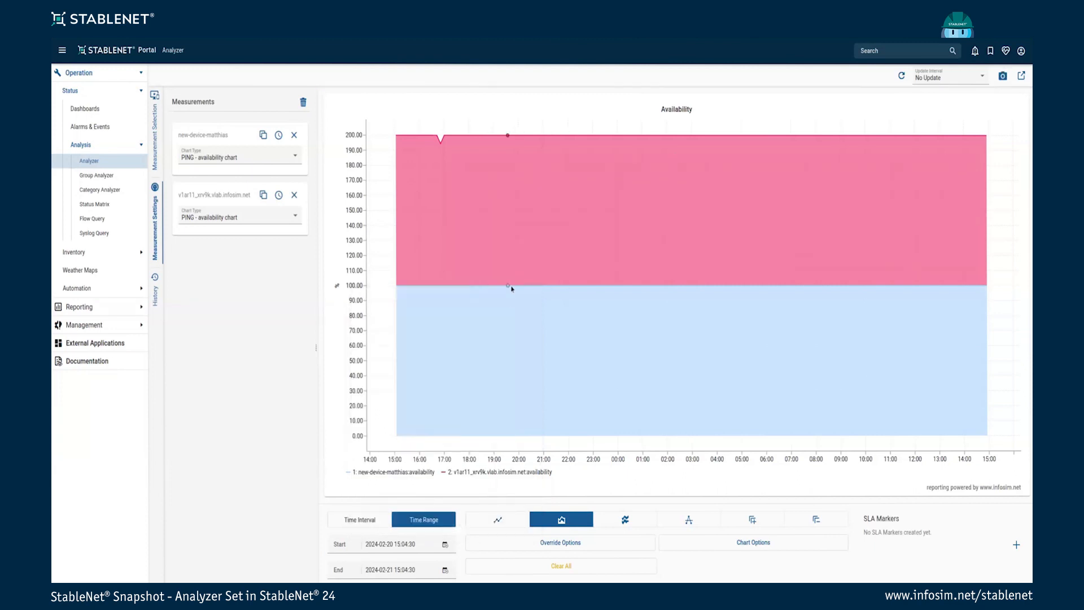
pyautogui.click(359, 520)
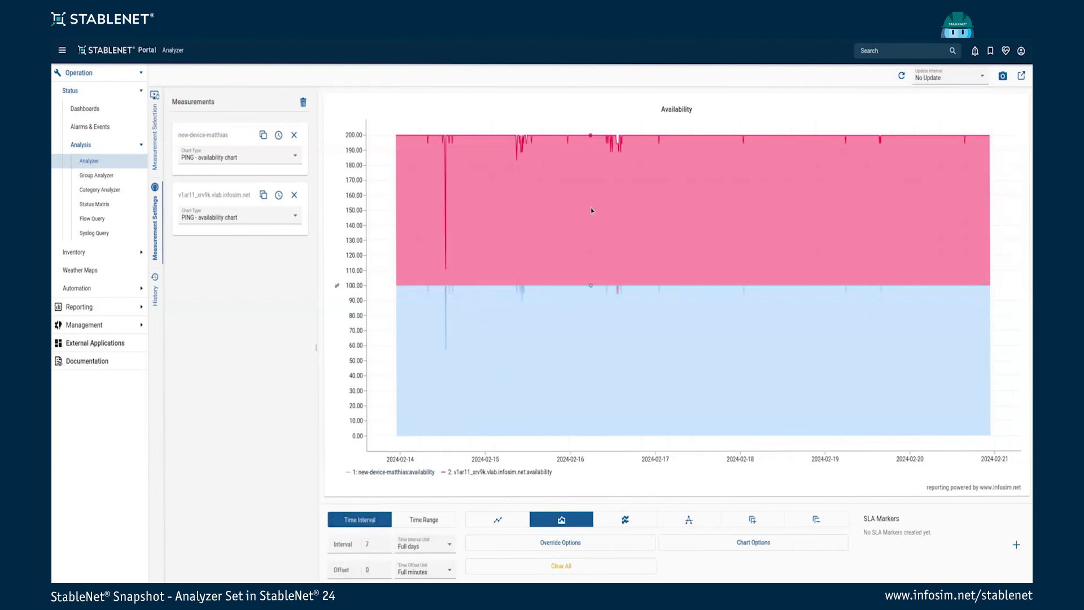
pyautogui.moveTo(394, 244)
pyautogui.moveTo(447, 157)
pyautogui.click(417, 473)
pyautogui.click(415, 473)
# Add a red SLA marker spanning 0–170 at opacity 0,2, labelled 'Not ok'
pyautogui.click(1017, 546)
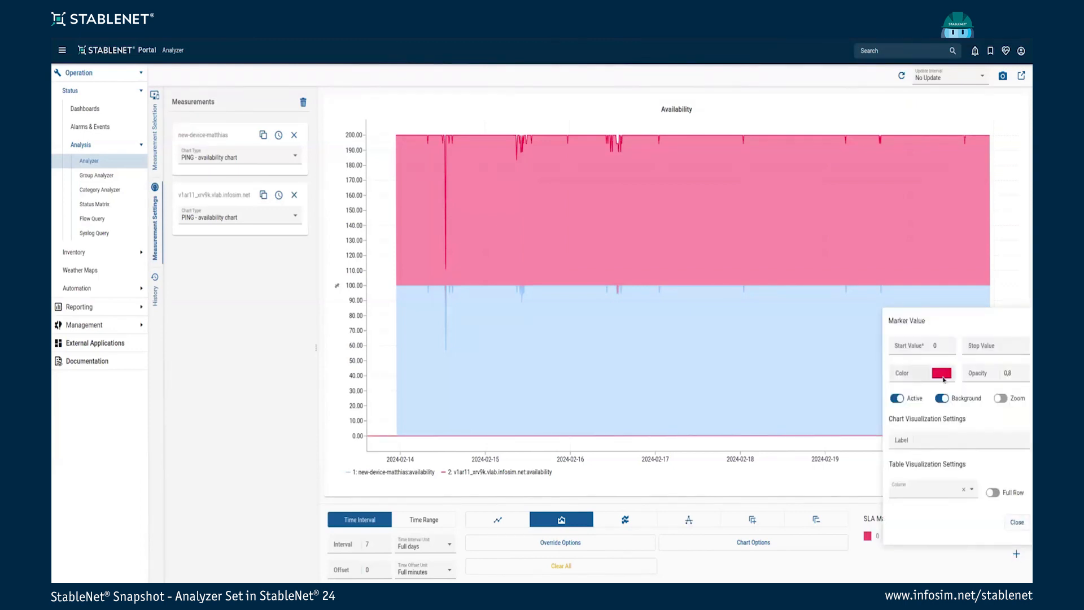
pyautogui.click(946, 346)
pyautogui.click(1007, 345)
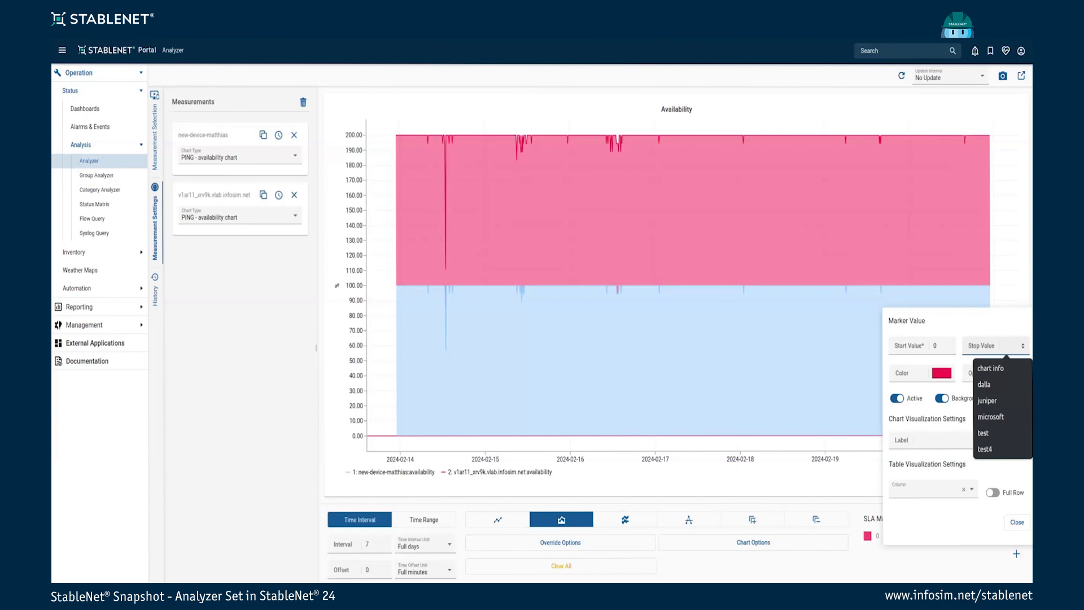
pyautogui.write('170')
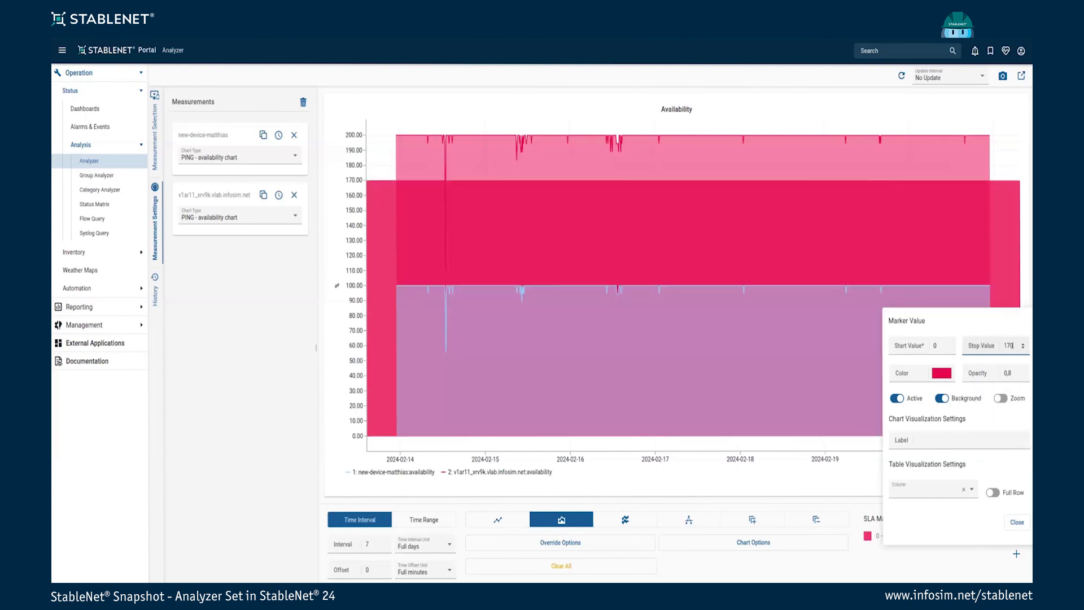
pyautogui.click(1024, 375)
pyautogui.click(1023, 375)
pyautogui.click(1024, 375)
pyautogui.click(1024, 376)
pyautogui.click(1023, 376)
pyautogui.click(1023, 376)
pyautogui.click(943, 441)
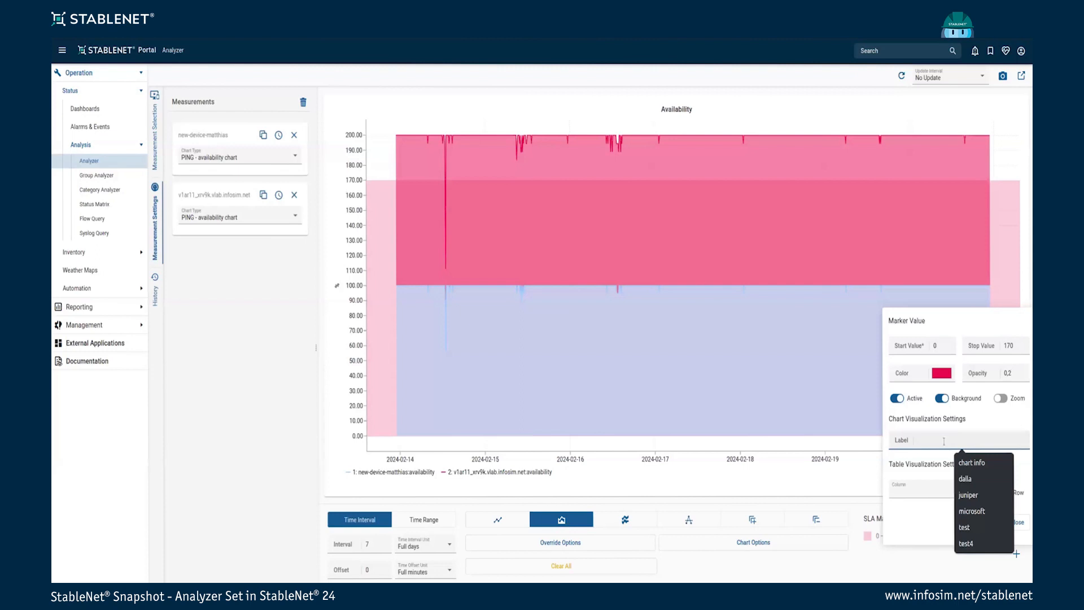
pyautogui.write('Not ok')
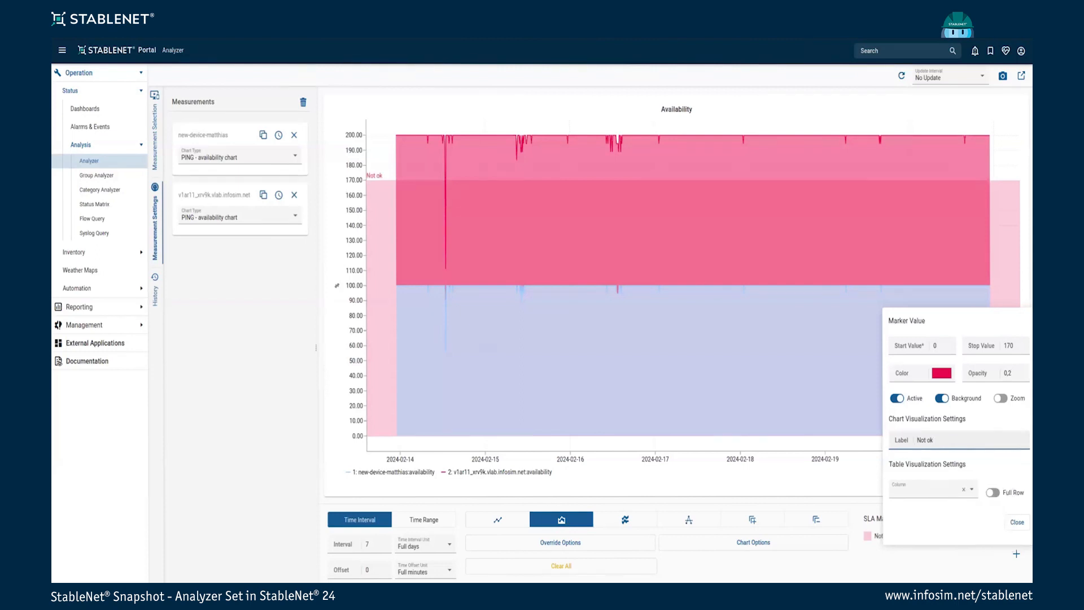
pyautogui.click(1017, 522)
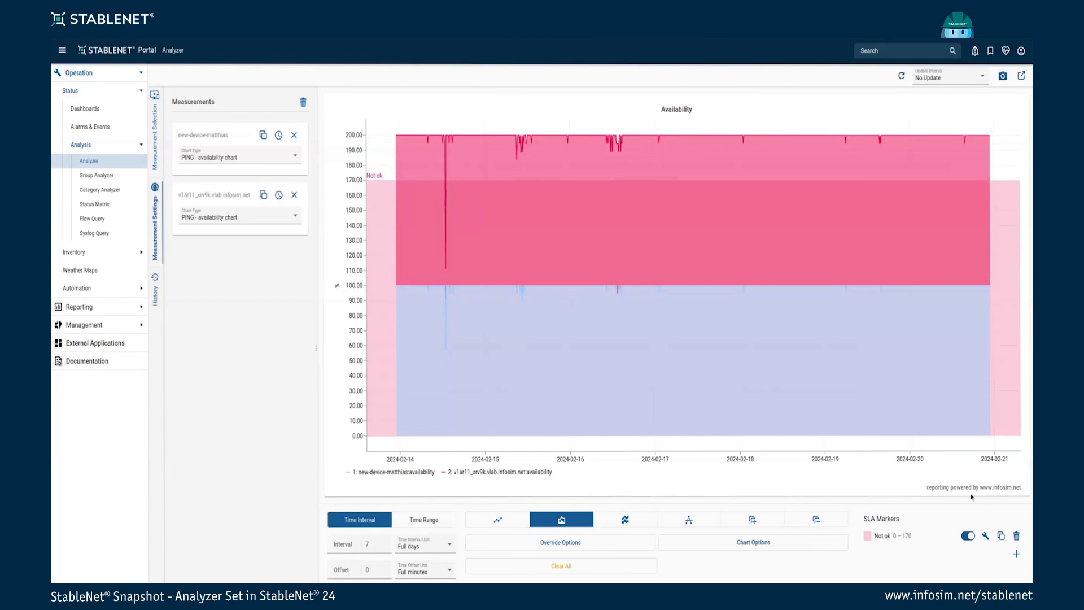
# Add a second, green SLA marker spanning 170–200 at opacity 0,2
pyautogui.click(1016, 554)
pyautogui.click(942, 394)
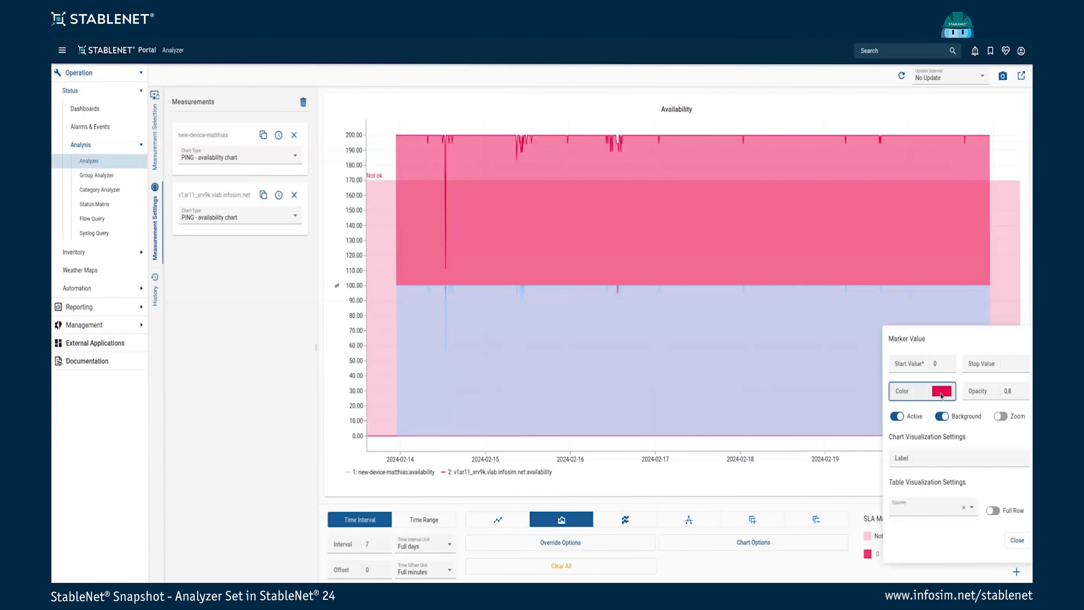
pyautogui.click(941, 396)
pyautogui.click(1025, 394)
pyautogui.click(1024, 394)
pyautogui.click(1024, 394)
pyautogui.click(1024, 394)
pyautogui.click(1024, 394)
pyautogui.click(1024, 394)
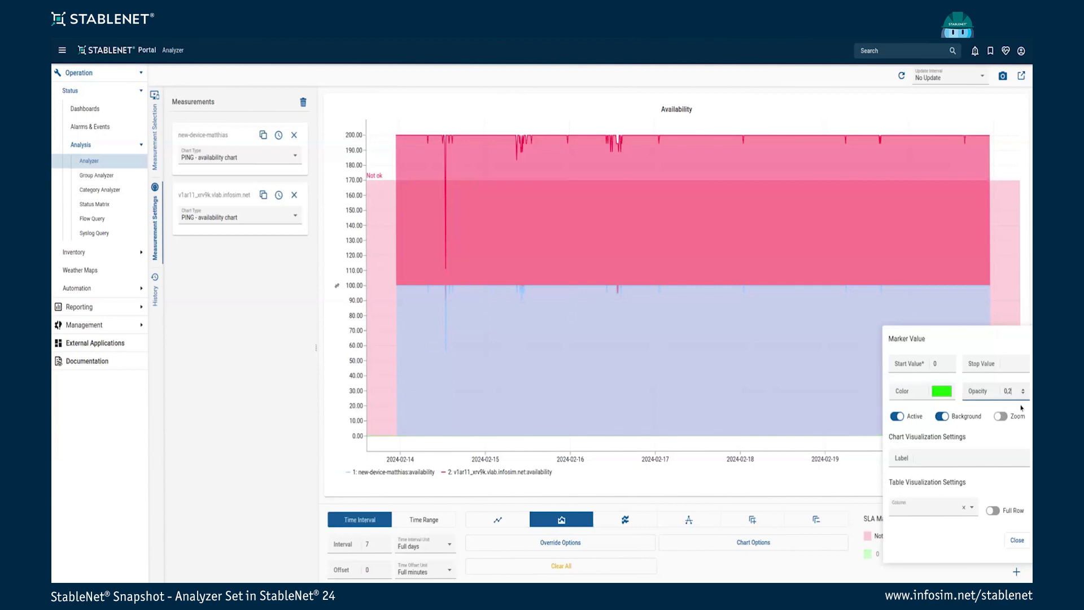
pyautogui.click(1006, 364)
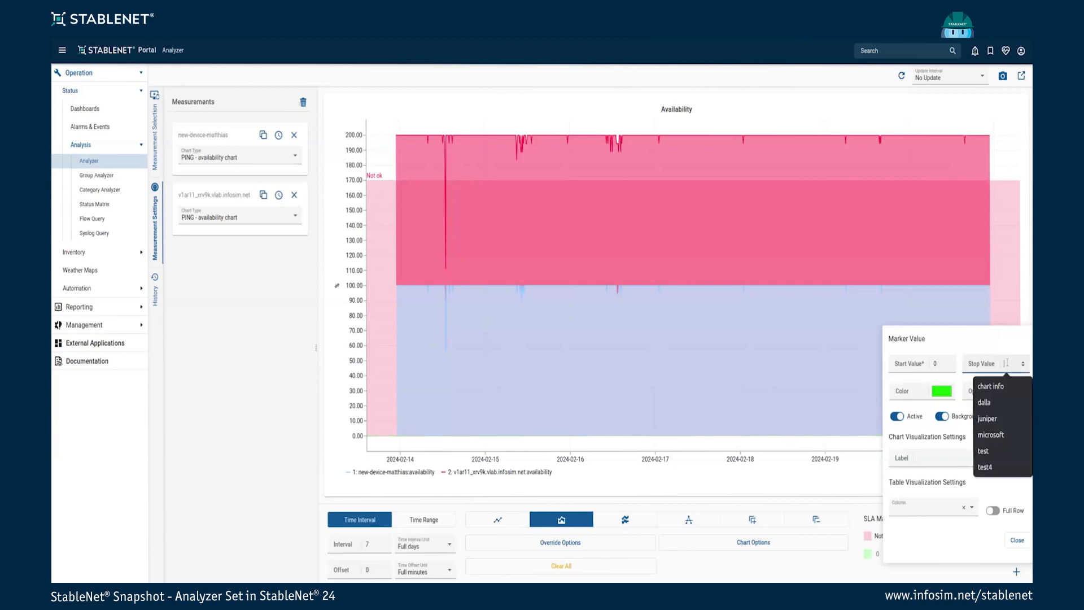
pyautogui.click(949, 366)
pyautogui.press('BackSpace')
pyautogui.write('17')
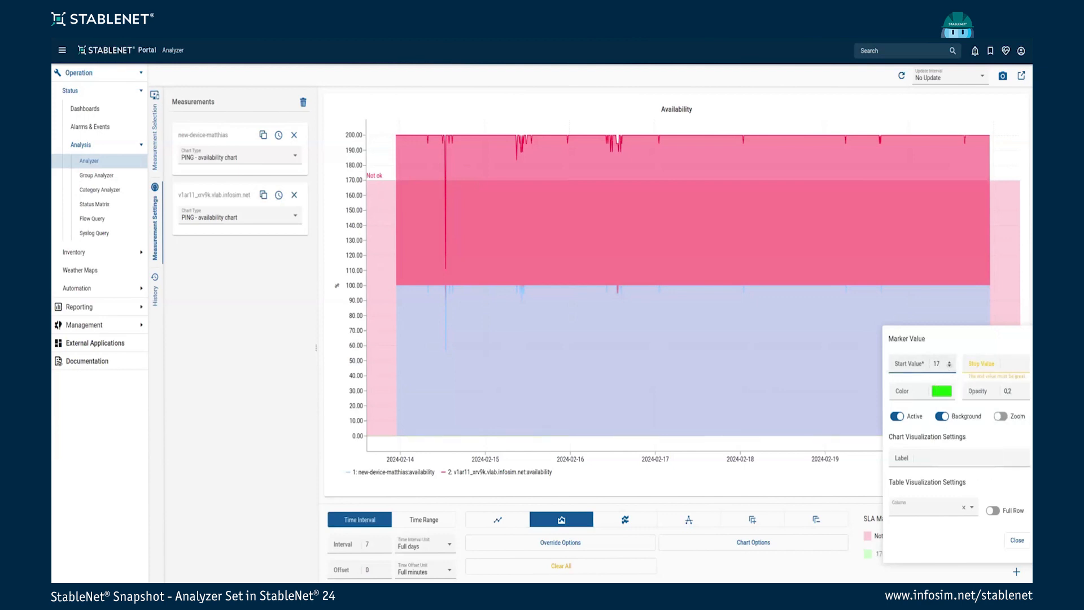
pyautogui.write('0')
pyautogui.click(1009, 363)
pyautogui.write('200')
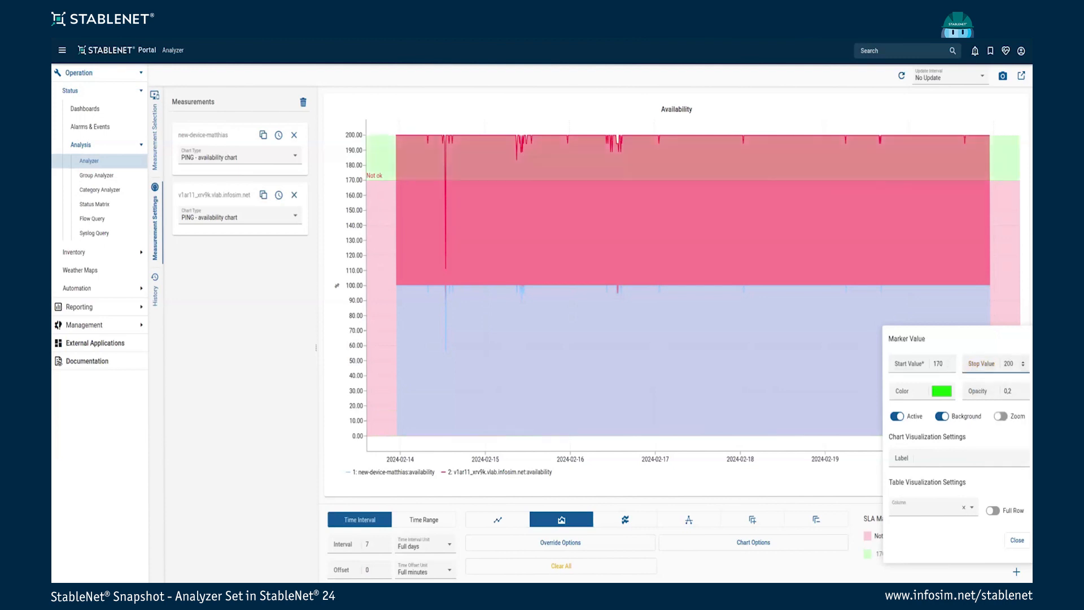
pyautogui.press('Escape')
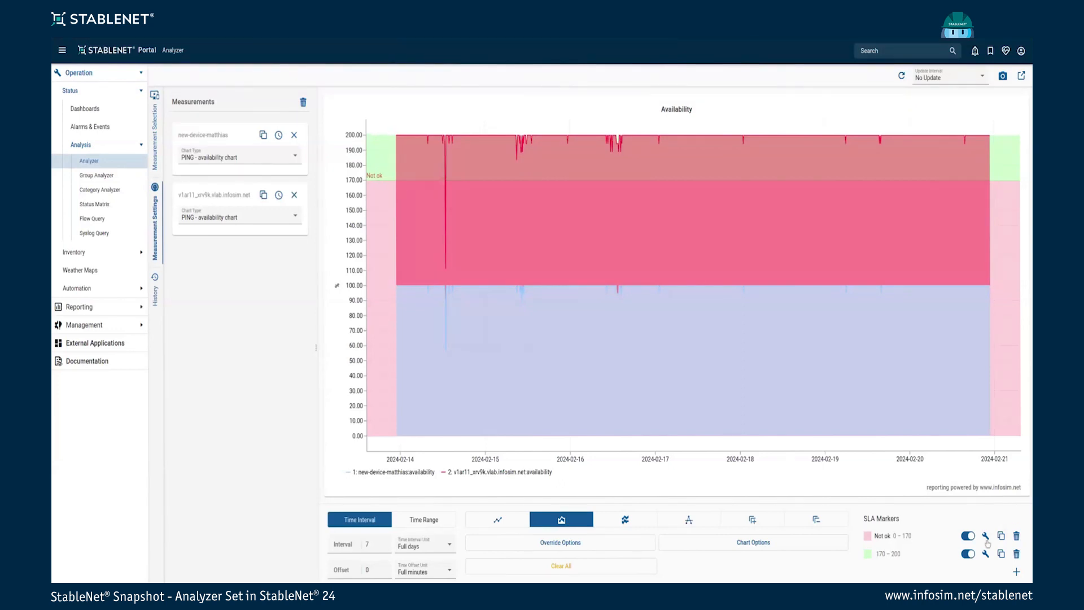
# Switch off both SLA markers and delete them
pyautogui.click(969, 536)
pyautogui.click(969, 554)
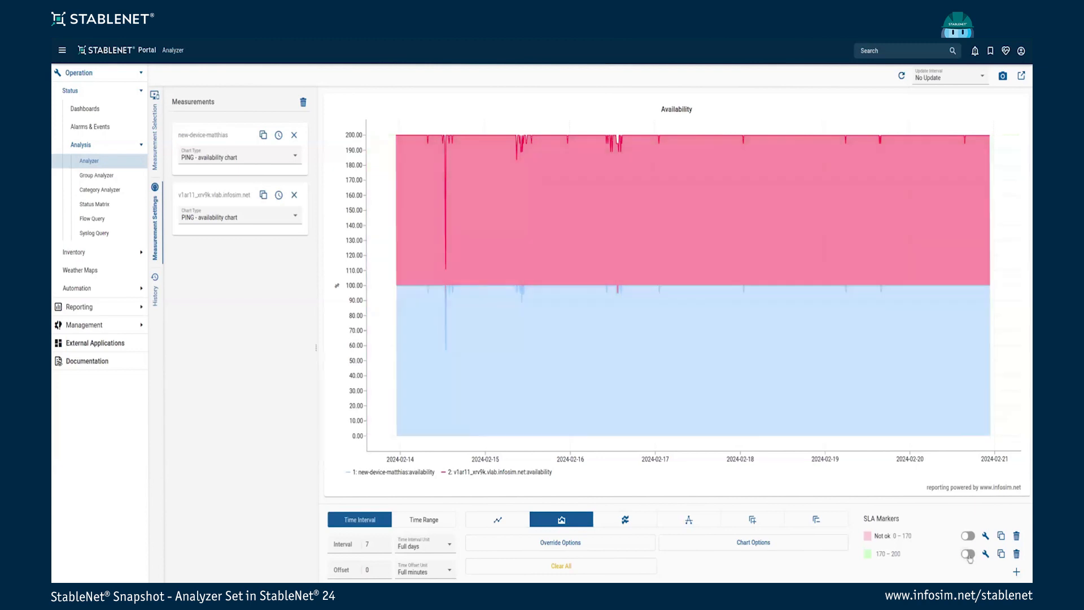
pyautogui.click(1016, 539)
pyautogui.click(1016, 540)
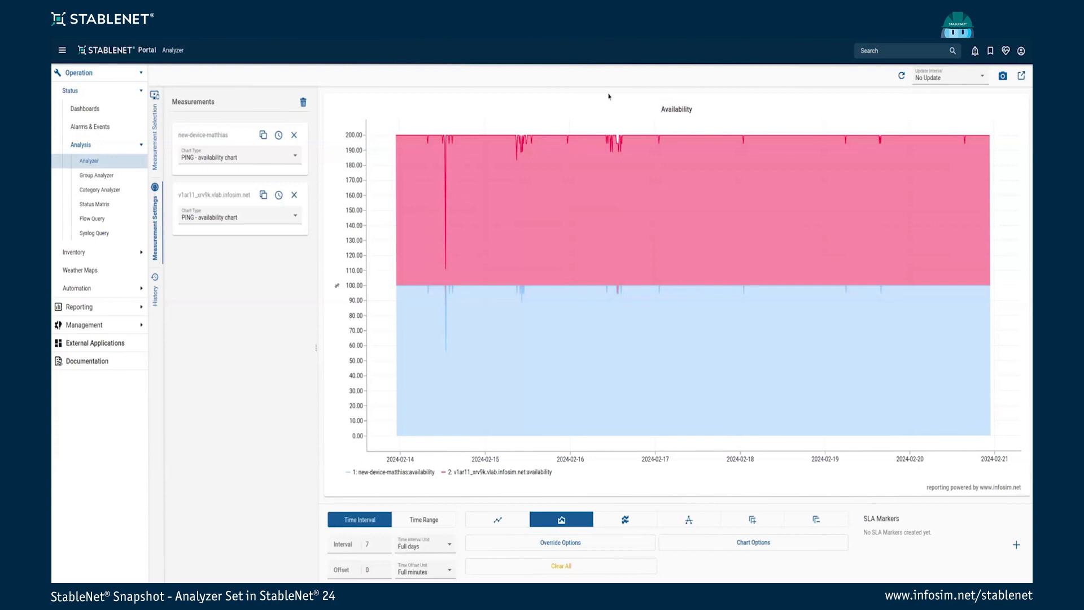
pyautogui.moveTo(696, 110); pyautogui.dragTo(642, 112)
pyautogui.click(684, 109)
pyautogui.click(556, 547)
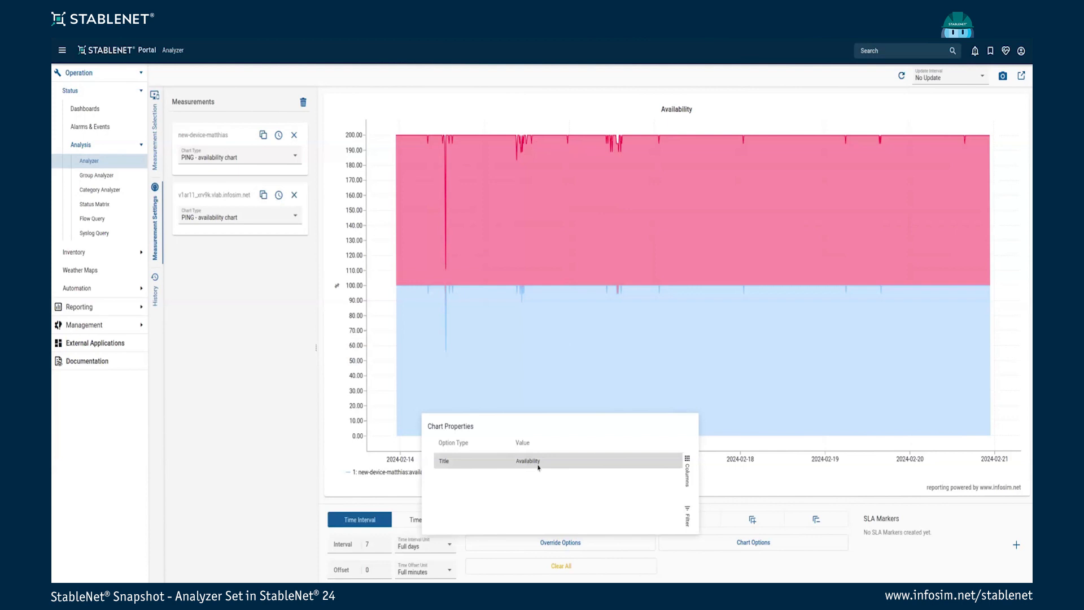
pyautogui.doubleClick(537, 463)
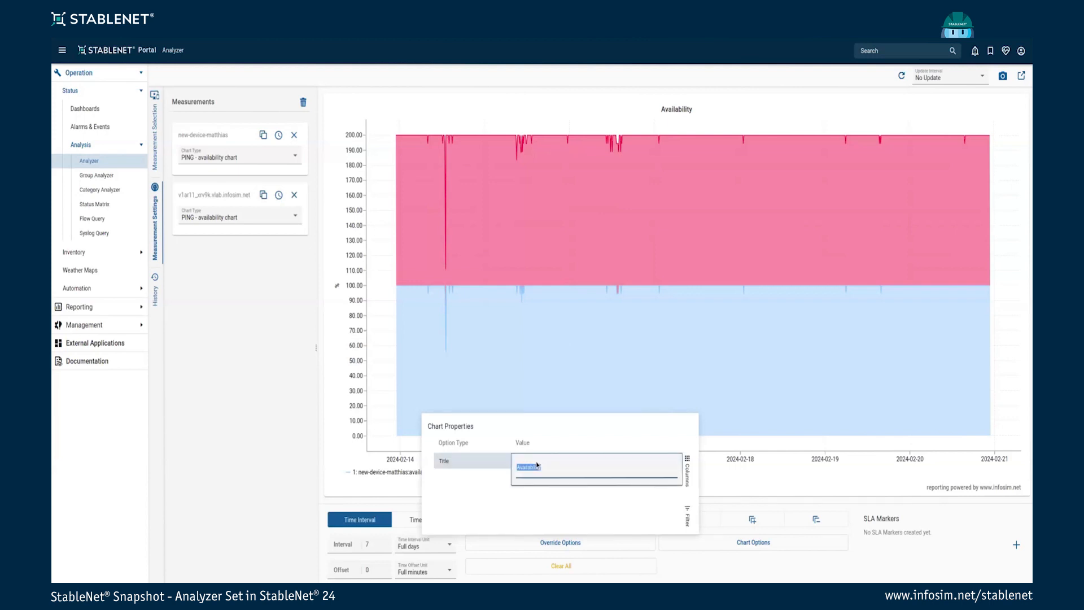
pyautogui.press('BackSpace')
pyautogui.click(571, 505)
pyautogui.click(710, 572)
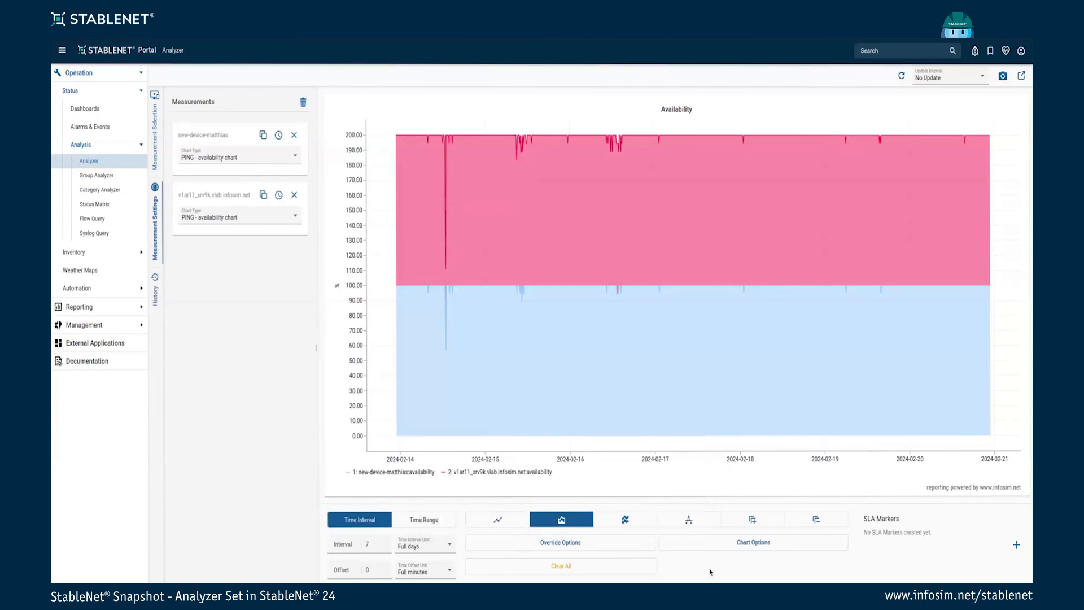
pyautogui.click(572, 542)
pyautogui.click(536, 463)
pyautogui.doubleClick(537, 462)
pyautogui.press('BackSpace')
pyautogui.click(627, 489)
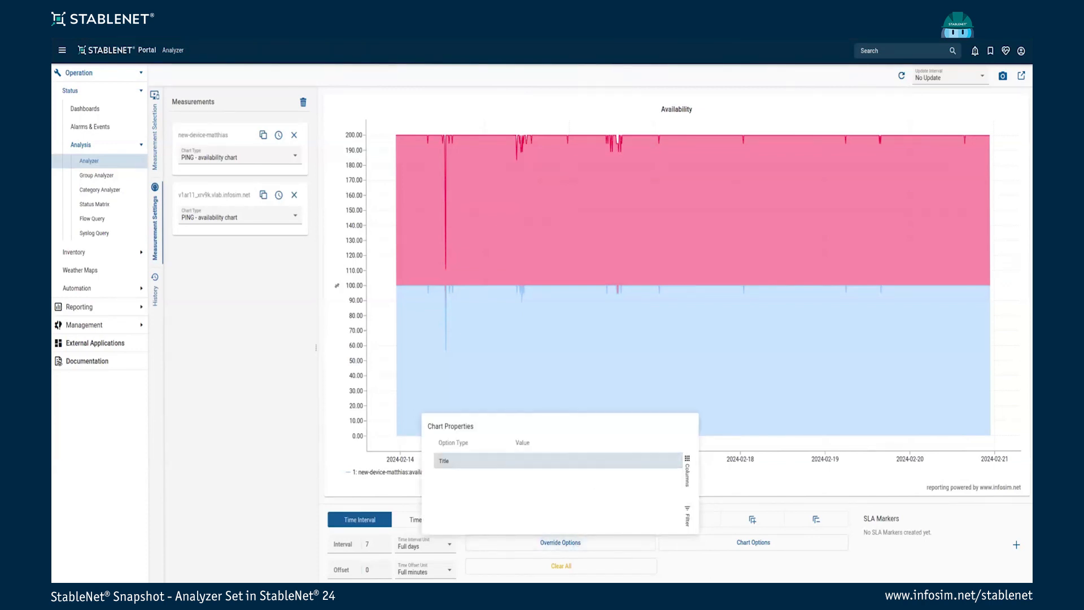
pyautogui.click(699, 580)
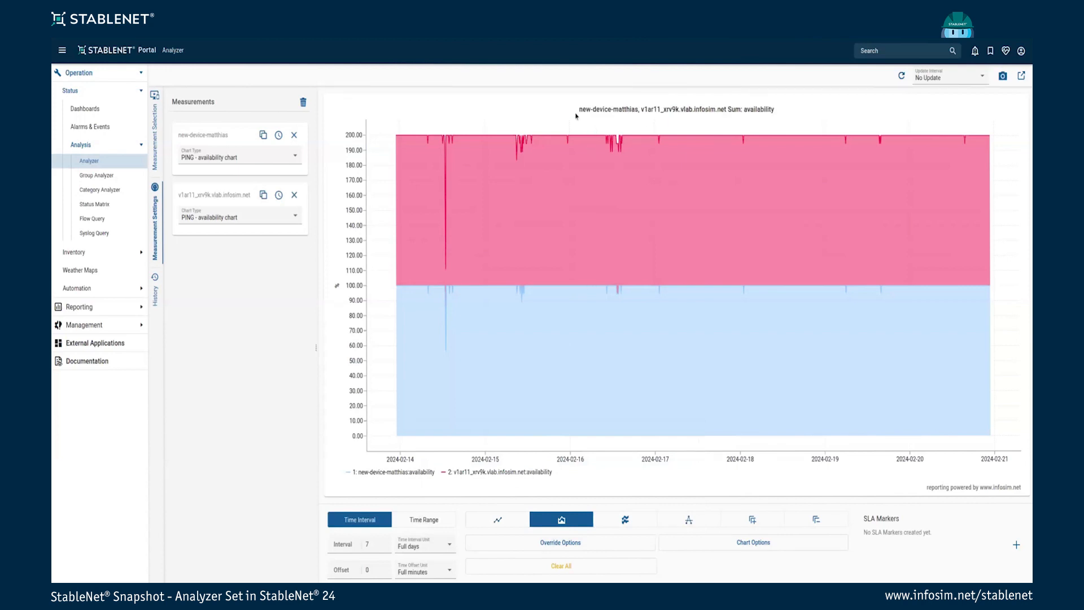
pyautogui.moveTo(581, 109); pyautogui.dragTo(775, 109)
pyautogui.click(553, 544)
pyautogui.doubleClick(531, 463)
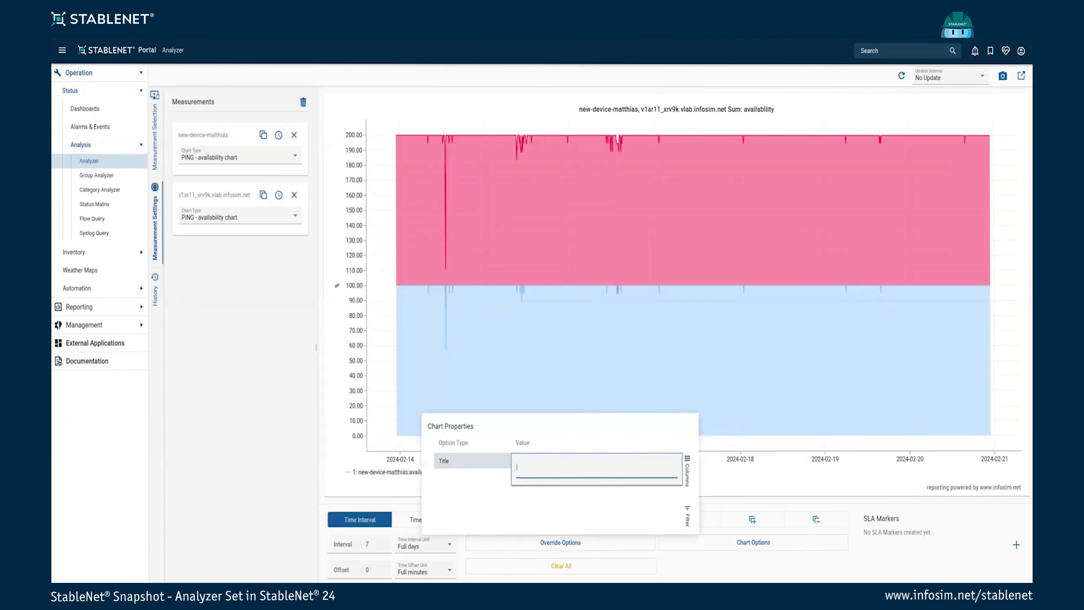
pyautogui.write('Availability')
pyautogui.press('Return')
pyautogui.click(692, 572)
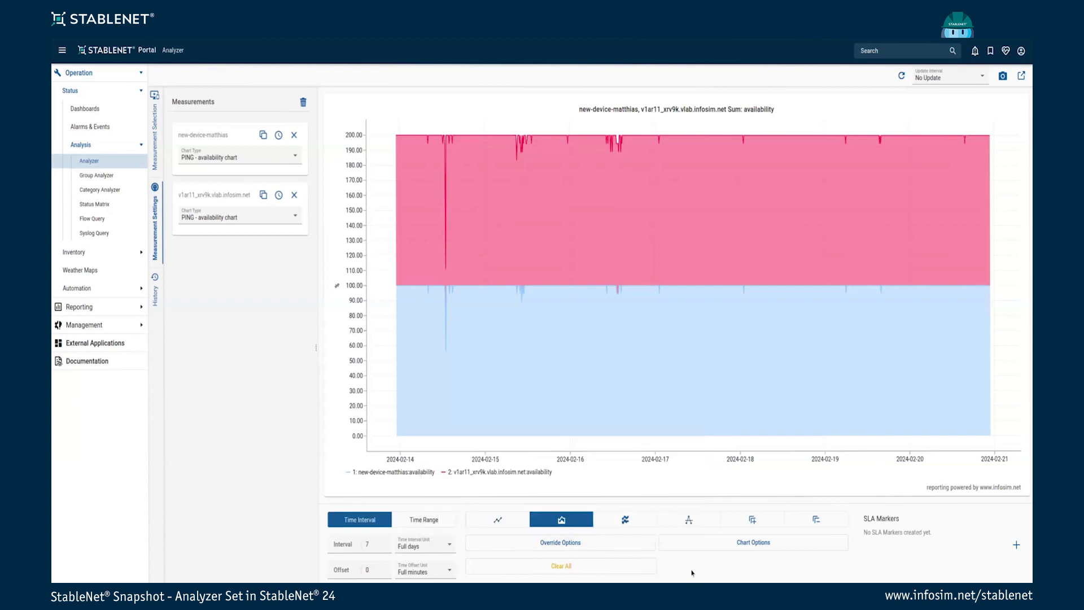
pyautogui.moveTo(696, 110); pyautogui.dragTo(658, 114)
pyautogui.click(694, 116)
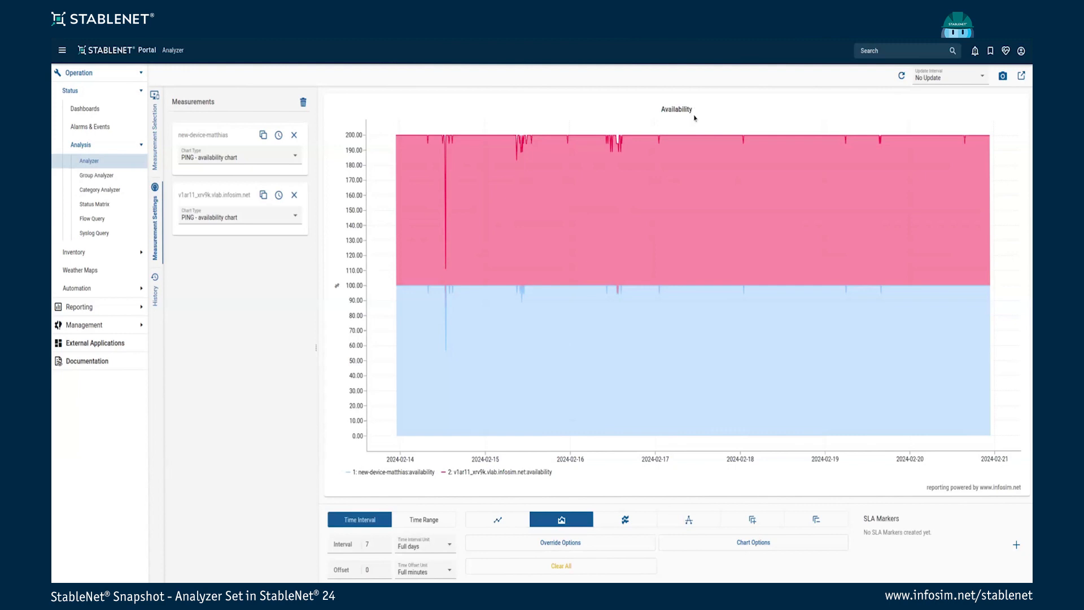
pyautogui.moveTo(927, 486); pyautogui.dragTo(1006, 487)
pyautogui.click(960, 489)
# Find Default Properties and filter the list for 'chart info'
pyautogui.click(889, 52)
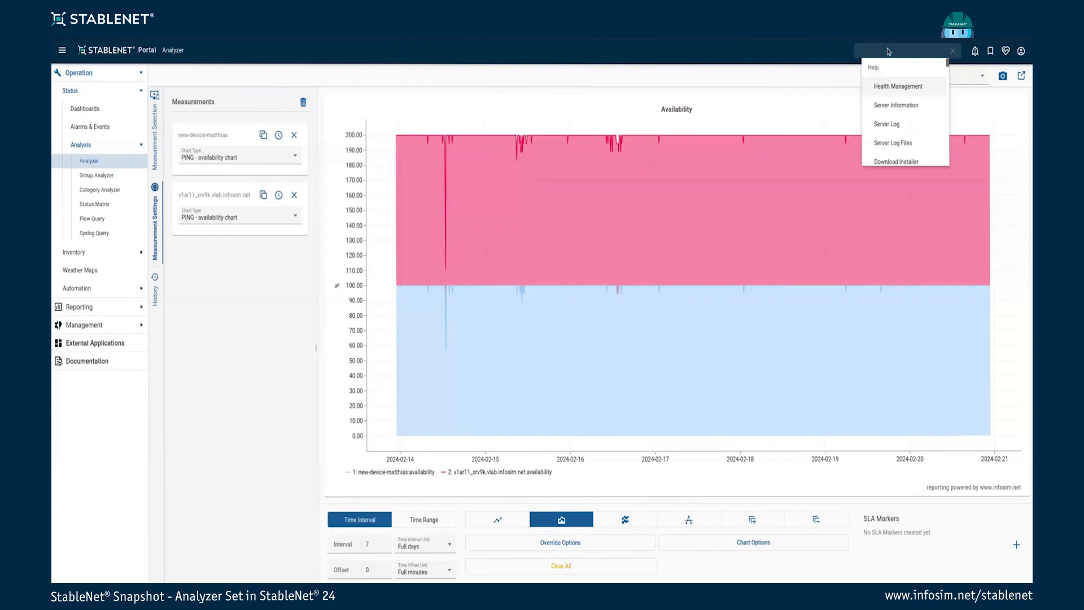
pyautogui.click(884, 89)
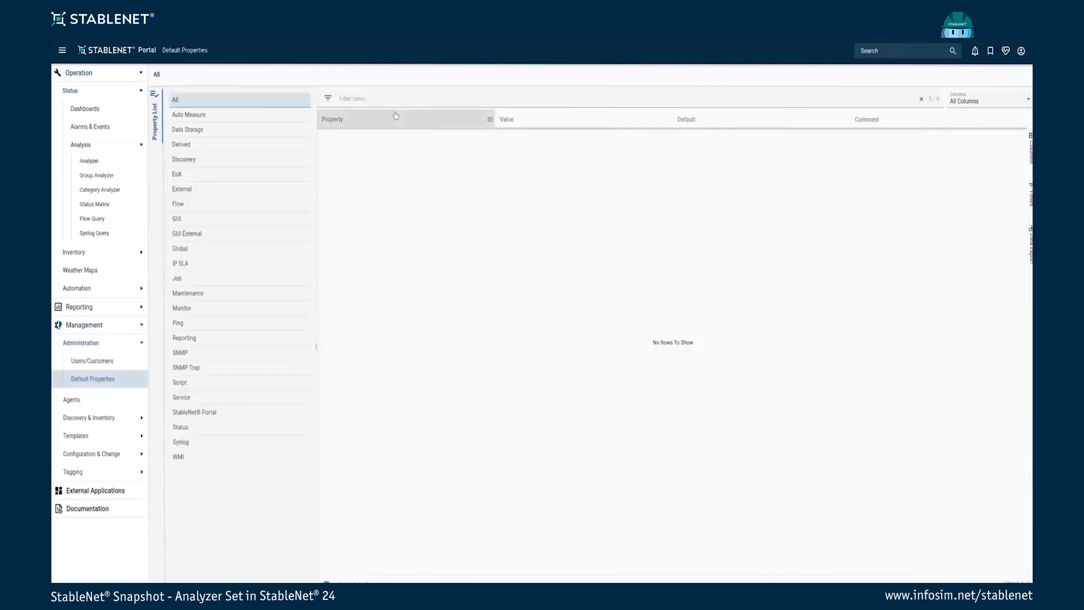
pyautogui.click(410, 99)
pyautogui.write('chart info')
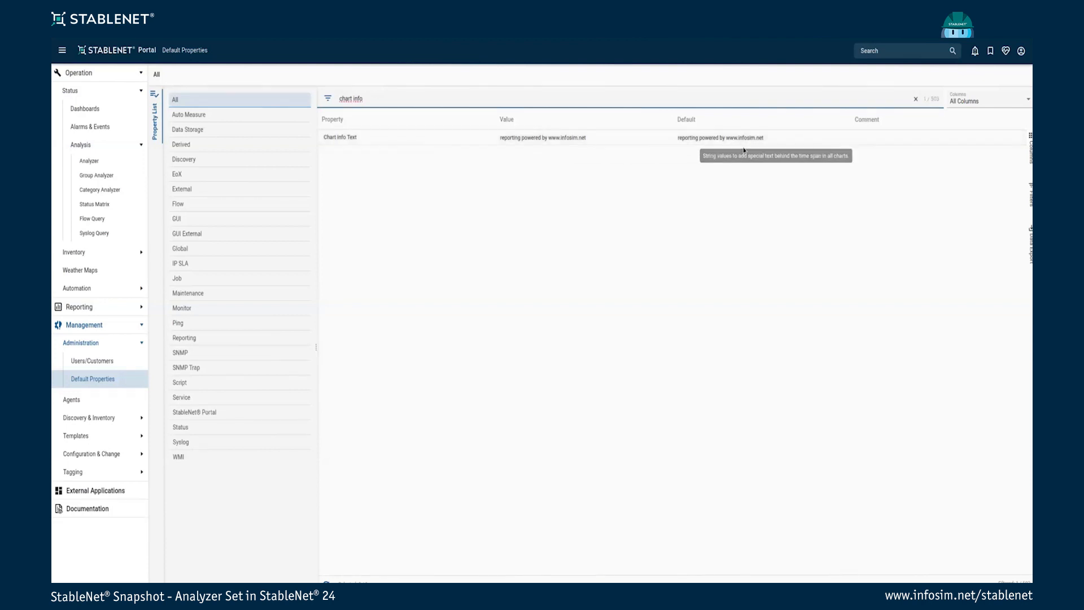
# Change the Chart Info Text to credit a person's name, then return to the Analyzer
pyautogui.doubleClick(557, 138)
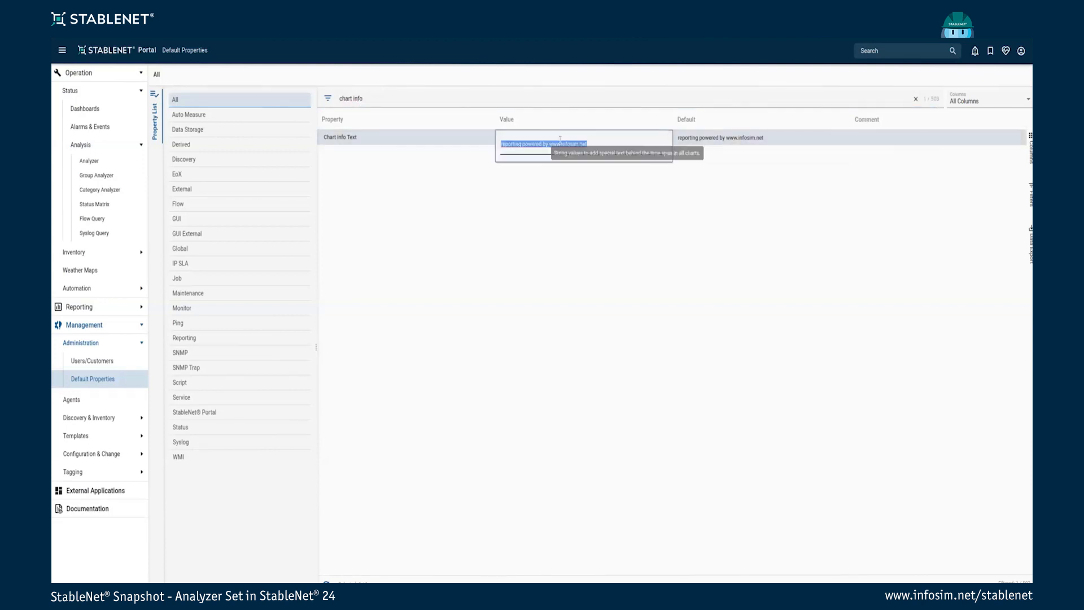
pyautogui.click(594, 145)
pyautogui.press('BackSpace')
pyautogui.press('BackSpace')
pyautogui.press('BackSpace')
pyautogui.press('BackSpace')
pyautogui.press('BackSpace')
pyautogui.press('BackSpace')
pyautogui.press('BackSpace')
pyautogui.press('BackSpace')
pyautogui.press('BackSpace')
pyautogui.press('BackSpace')
pyautogui.press('BackSpace')
pyautogui.press('BackSpace')
pyautogui.press('BackSpace')
pyautogui.press('BackSpace')
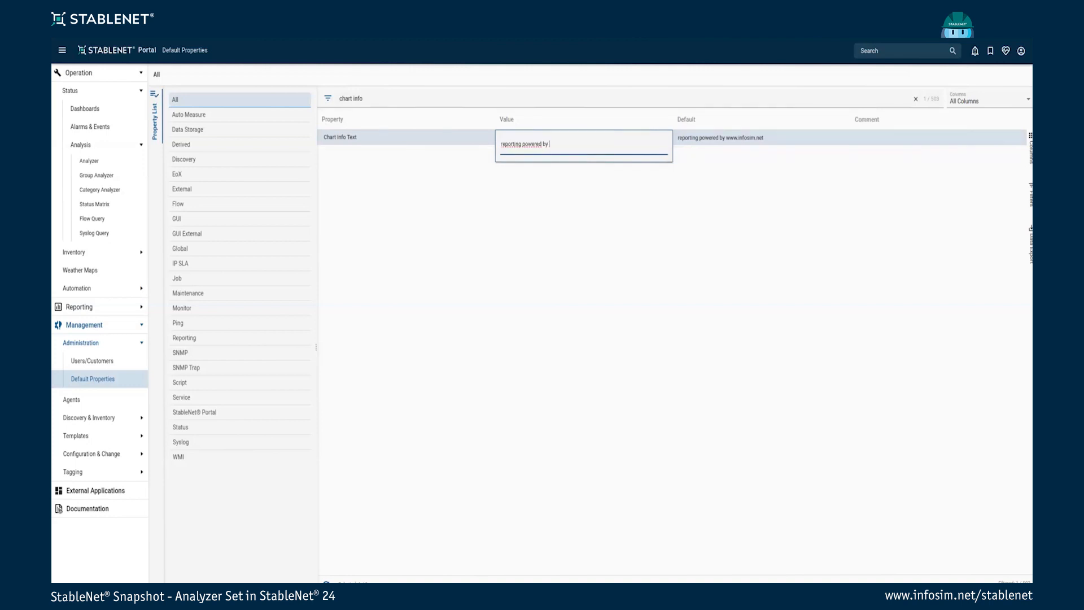
pyautogui.press('Return')
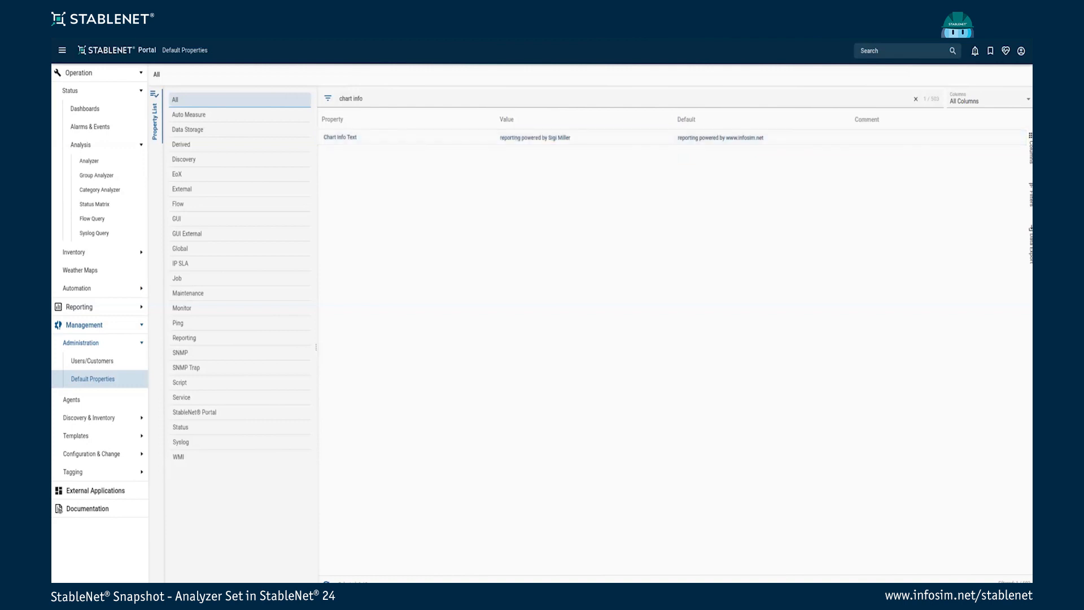
pyautogui.click(89, 162)
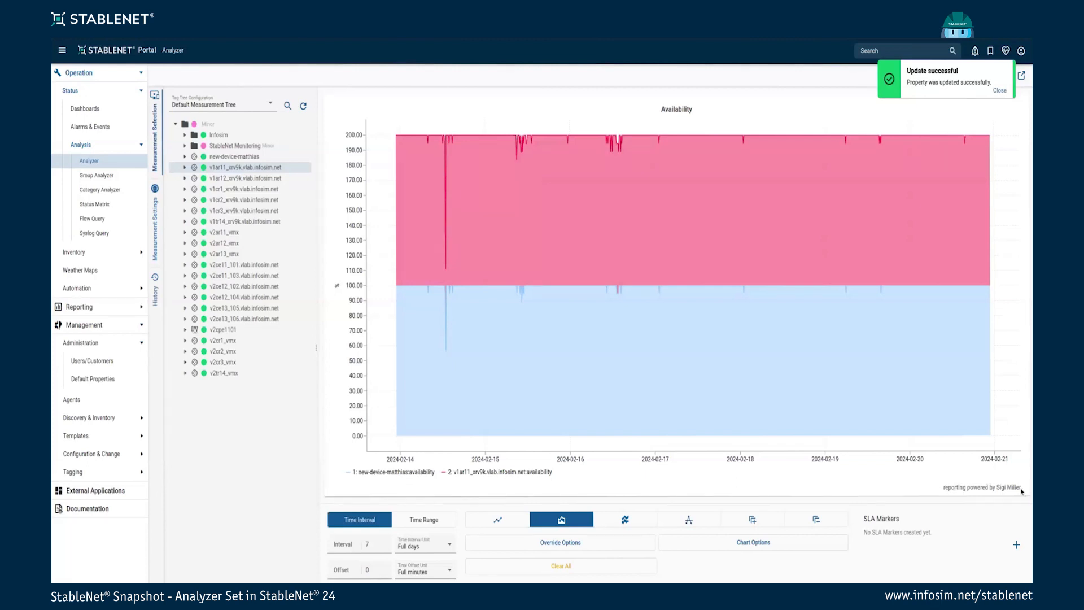
# Select the new footer credit text, then bring up the chart display options
pyautogui.moveTo(1021, 490); pyautogui.dragTo(951, 486)
pyautogui.click(951, 482)
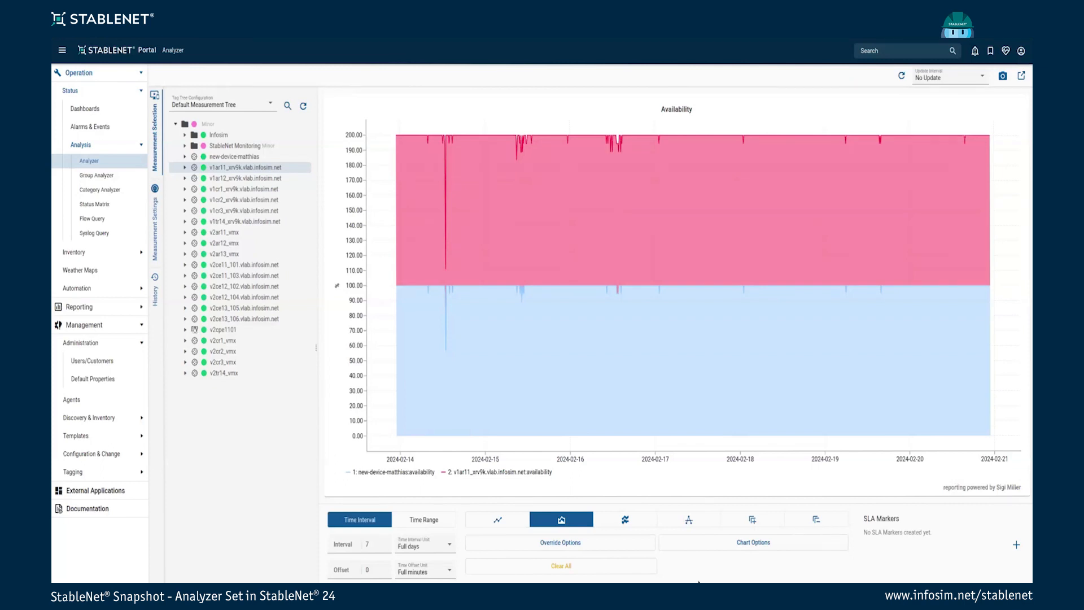
pyautogui.click(735, 544)
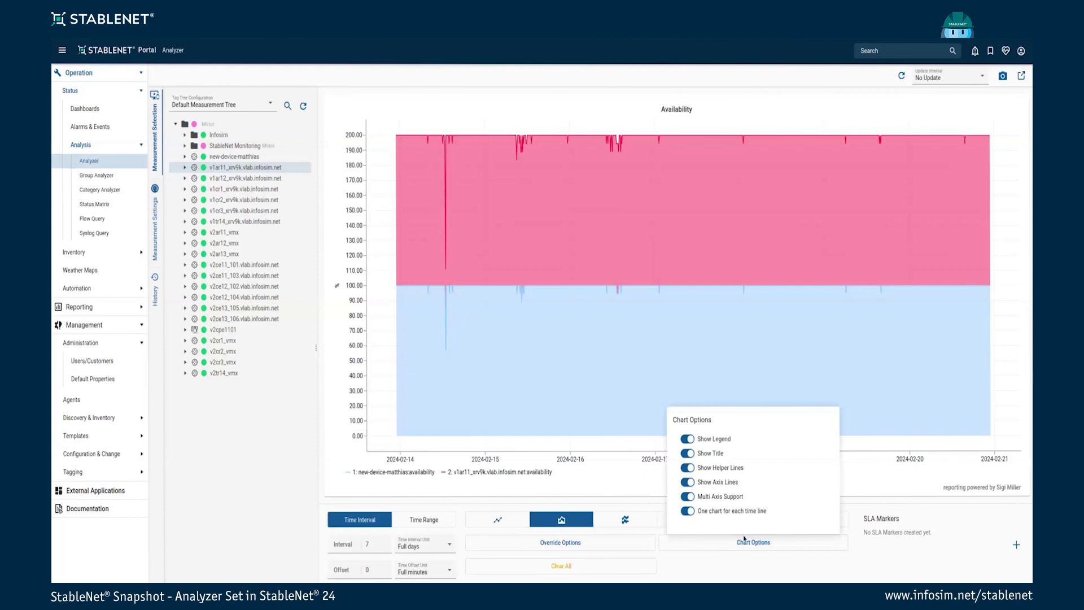
pyautogui.click(754, 572)
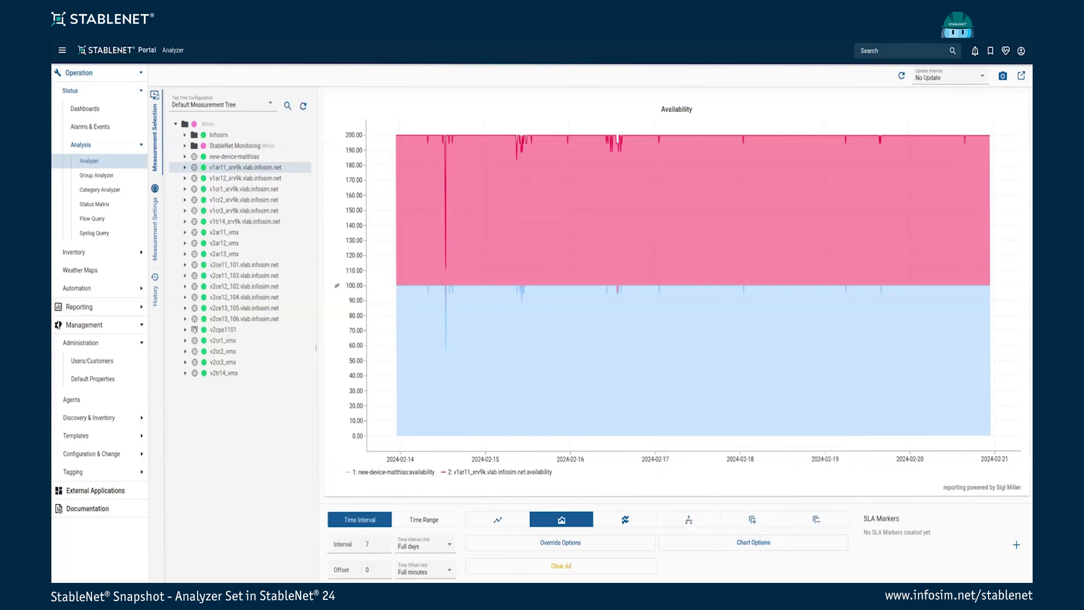
pyautogui.click(742, 543)
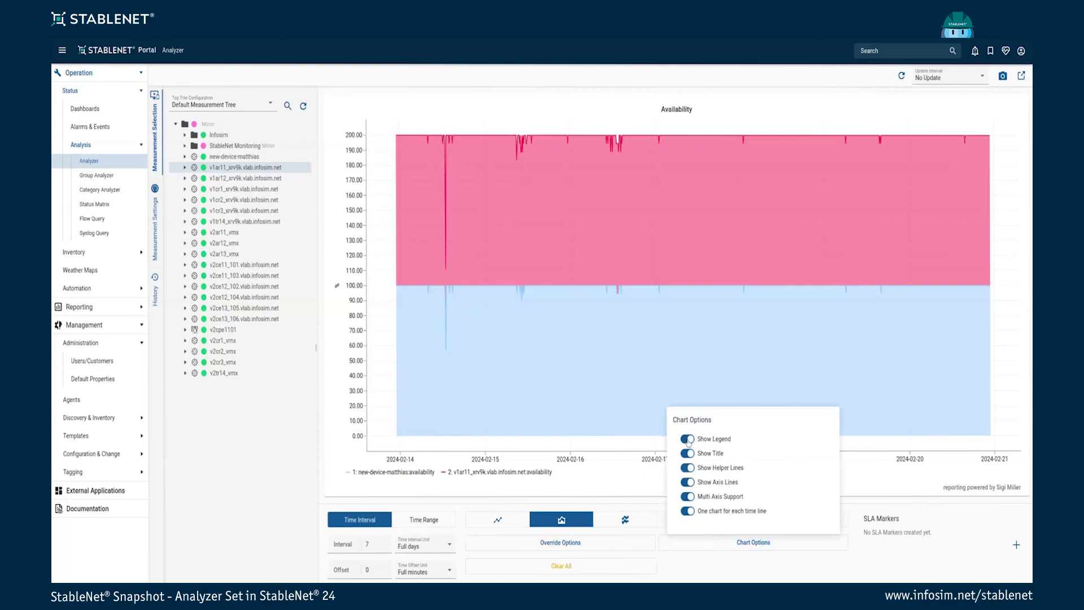
# Toggle Show Legend, Show Title and Show Axis Lines off and back on
pyautogui.click(686, 440)
pyautogui.click(686, 440)
pyautogui.click(687, 453)
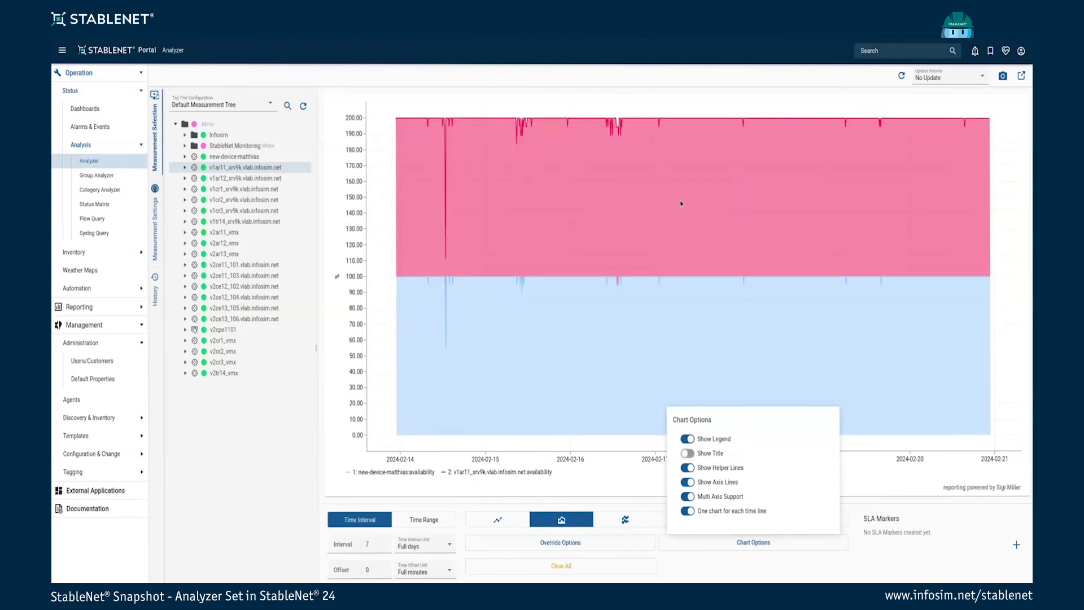
pyautogui.click(688, 453)
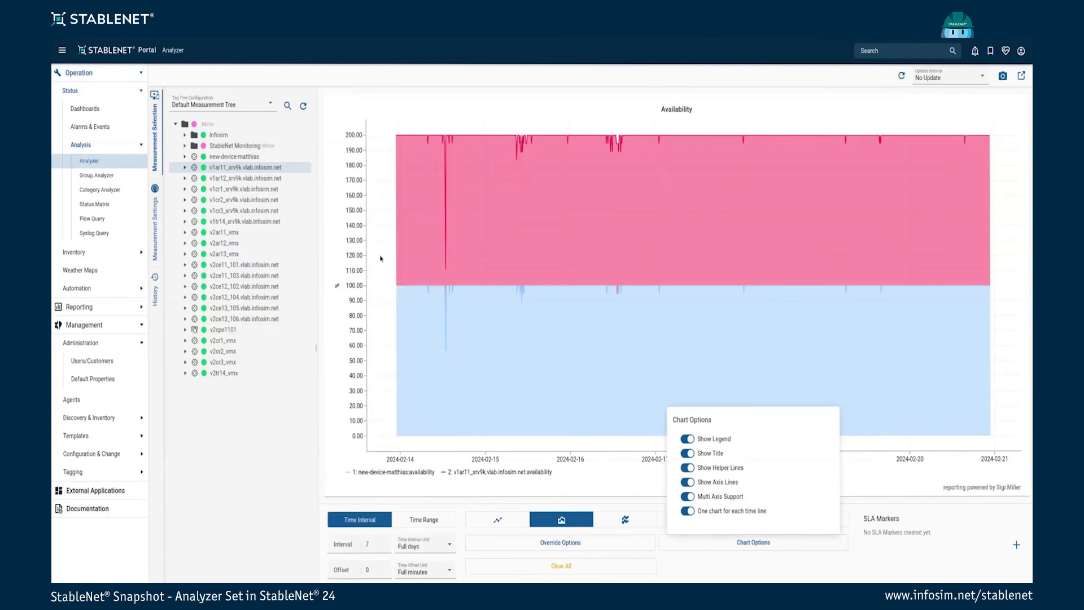
pyautogui.click(687, 484)
pyautogui.click(687, 484)
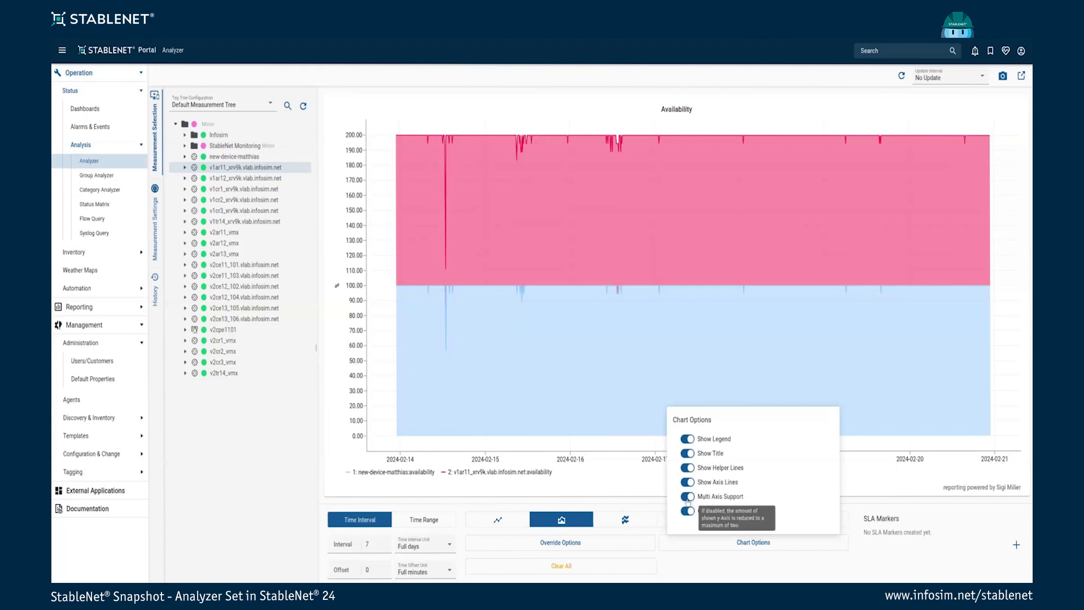
# Switch the v1ar11 measurement's chart type to the plain PING - chart
pyautogui.click(155, 224)
pyautogui.click(235, 218)
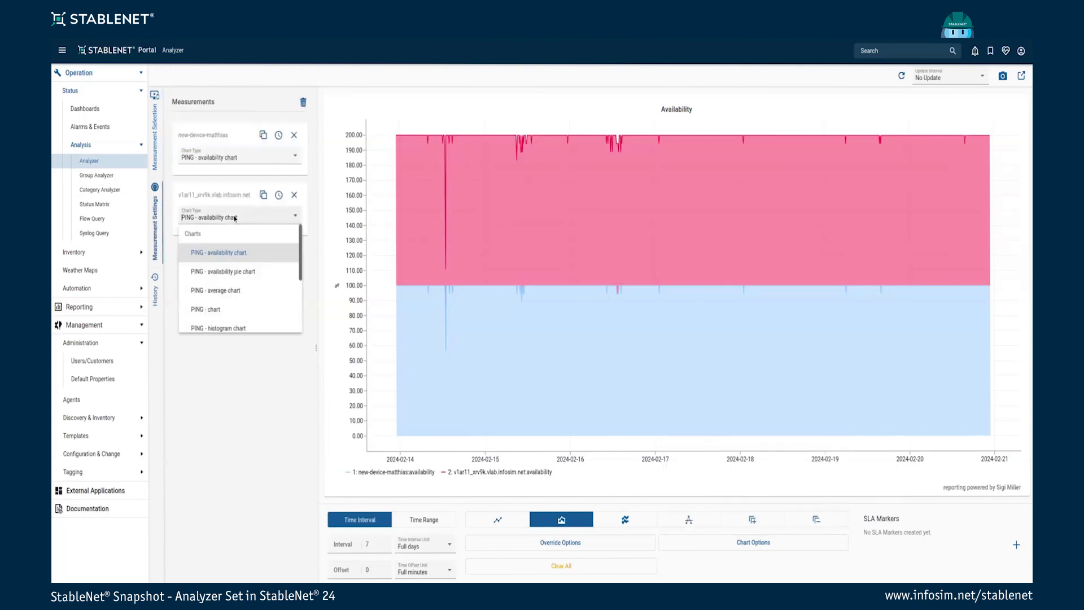
pyautogui.click(220, 309)
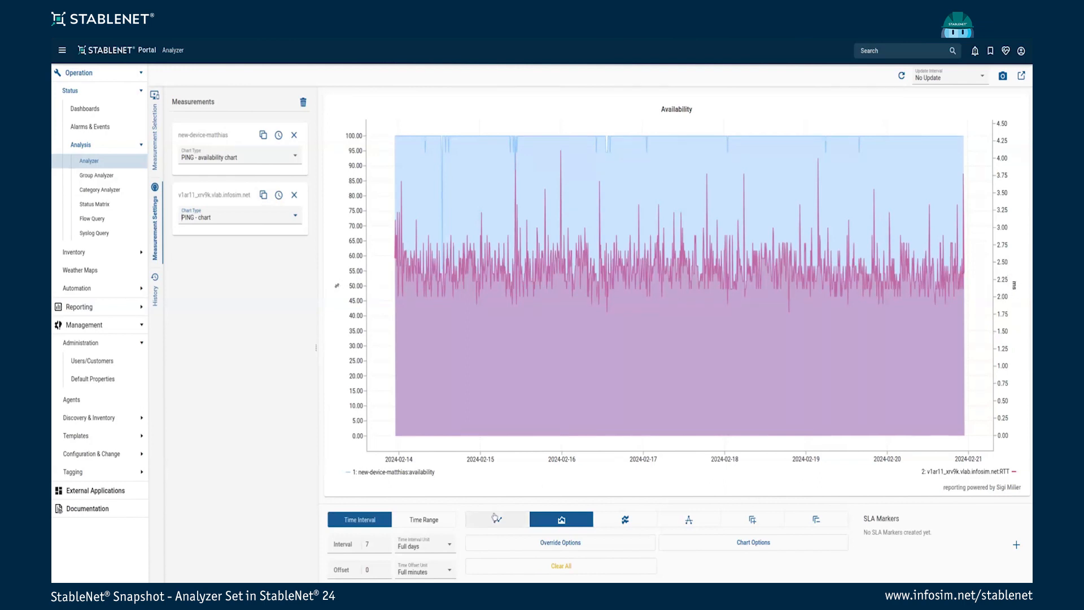
# Try the line chart view and toggle Multi Axis Support off and back on
pyautogui.click(504, 523)
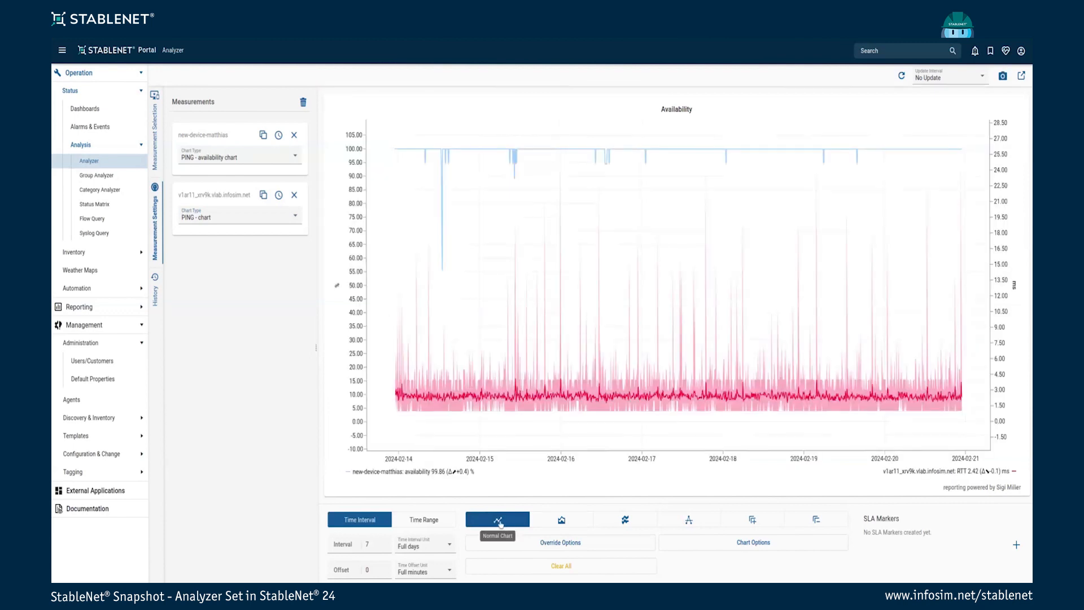
pyautogui.click(735, 546)
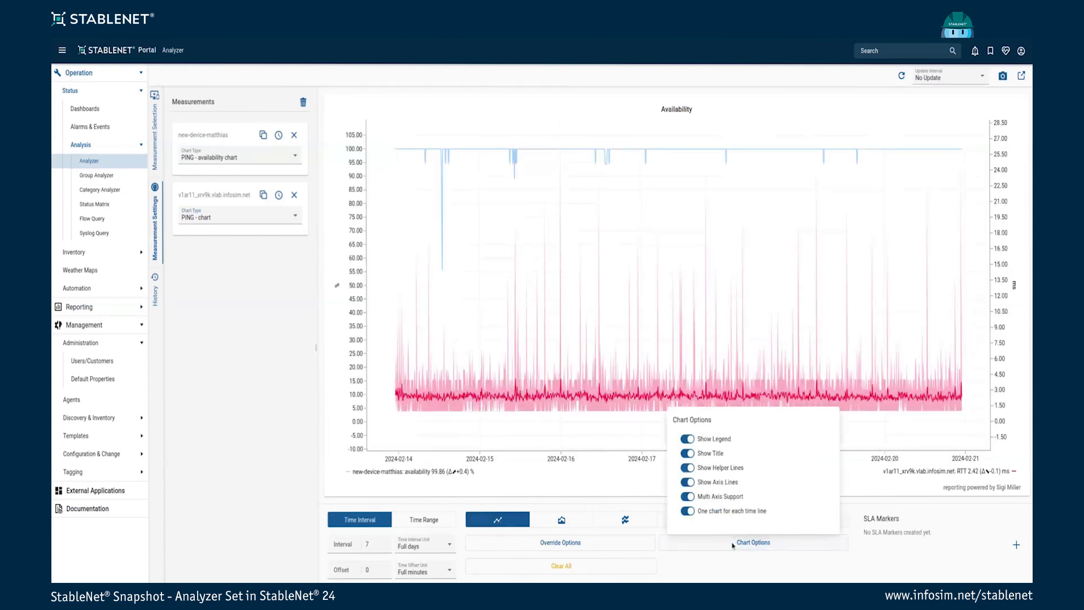
pyautogui.click(687, 496)
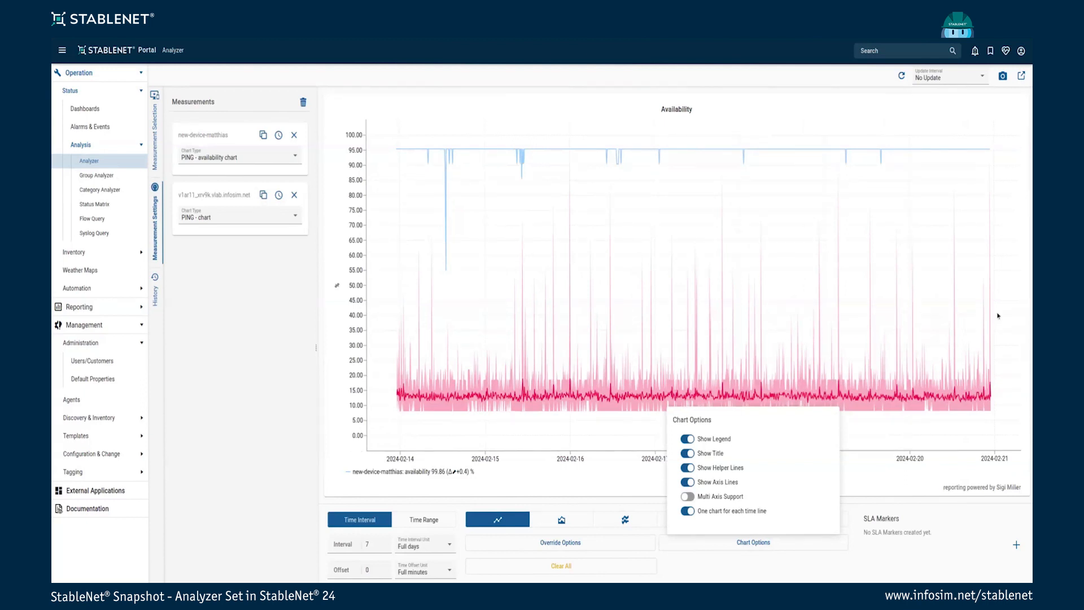
pyautogui.click(687, 497)
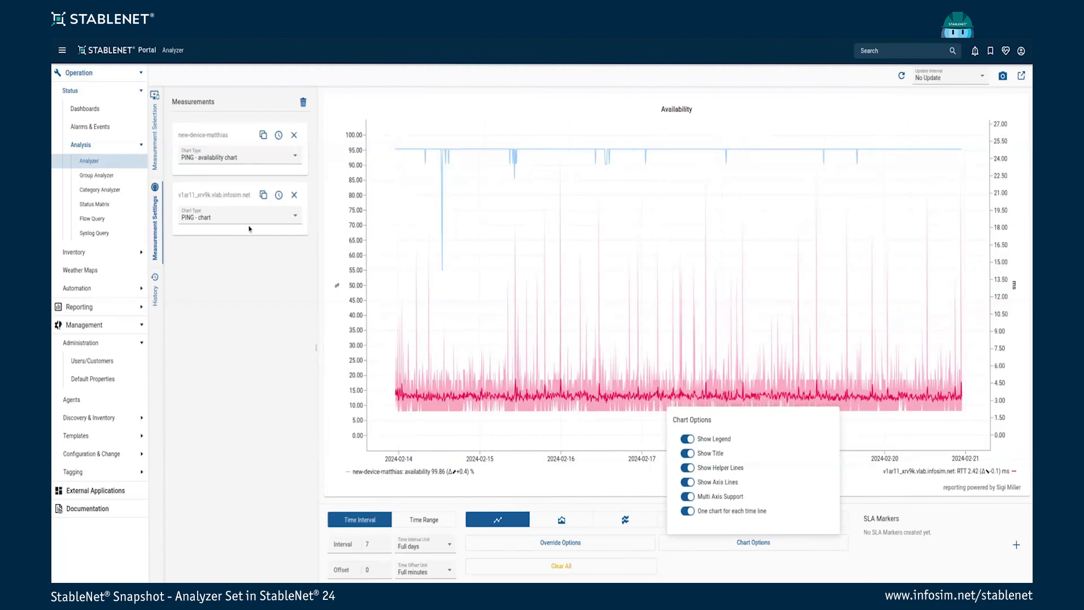
pyautogui.click(221, 220)
# Set the measurement back to PING - availability chart and stack both as filled areas
pyautogui.click(222, 221)
pyautogui.click(232, 253)
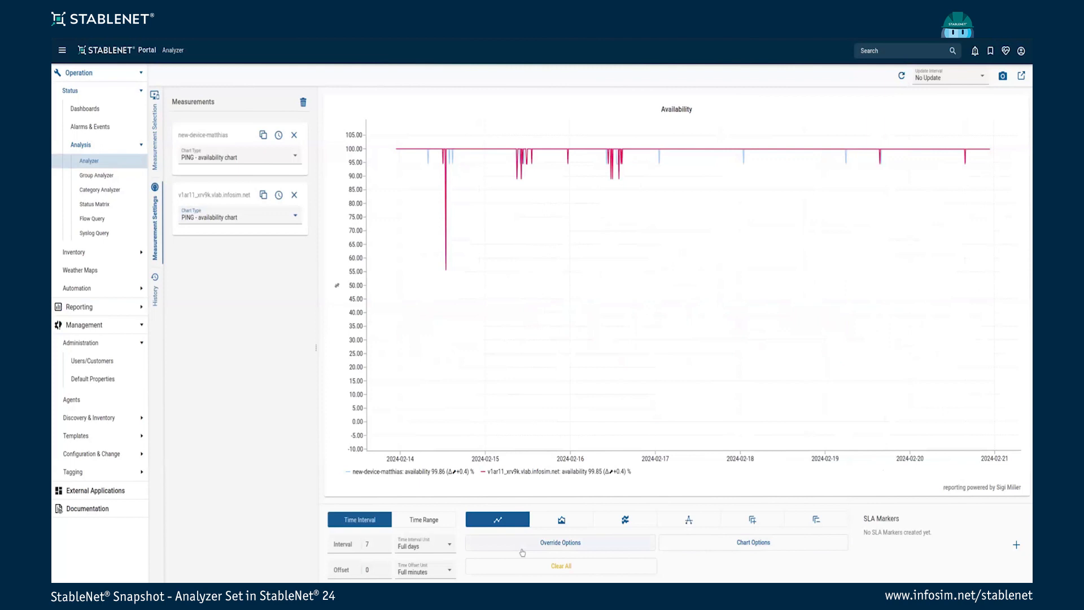
pyautogui.click(562, 520)
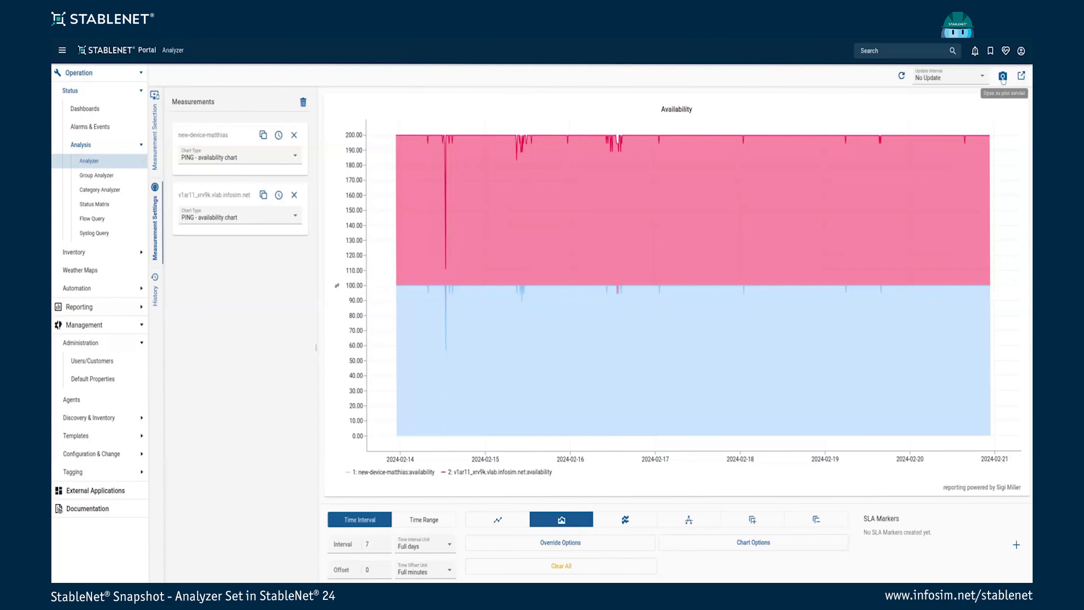
pyautogui.click(1003, 76)
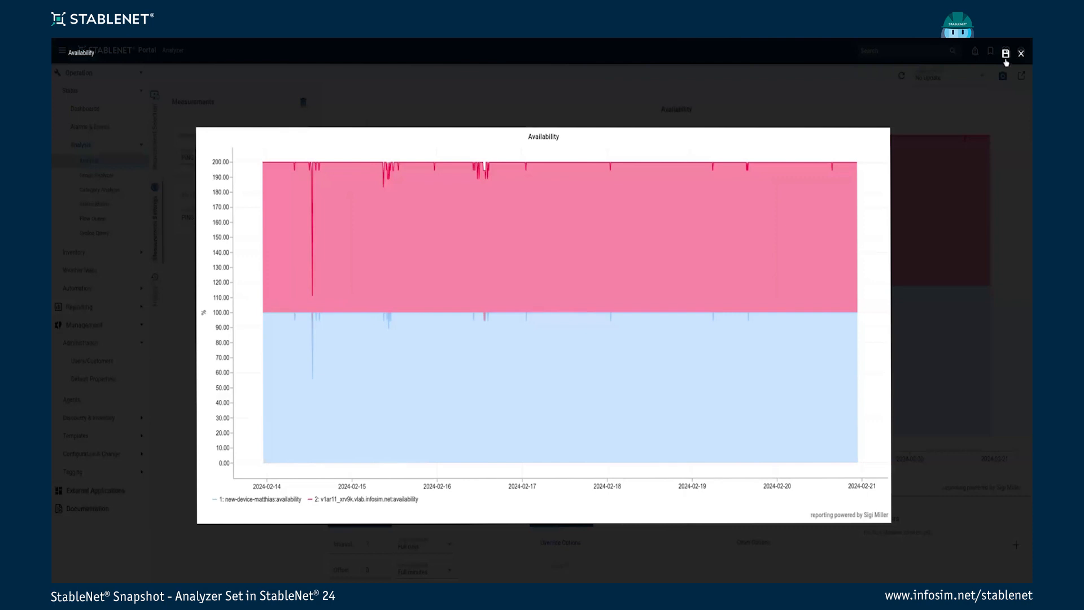
pyautogui.click(1020, 54)
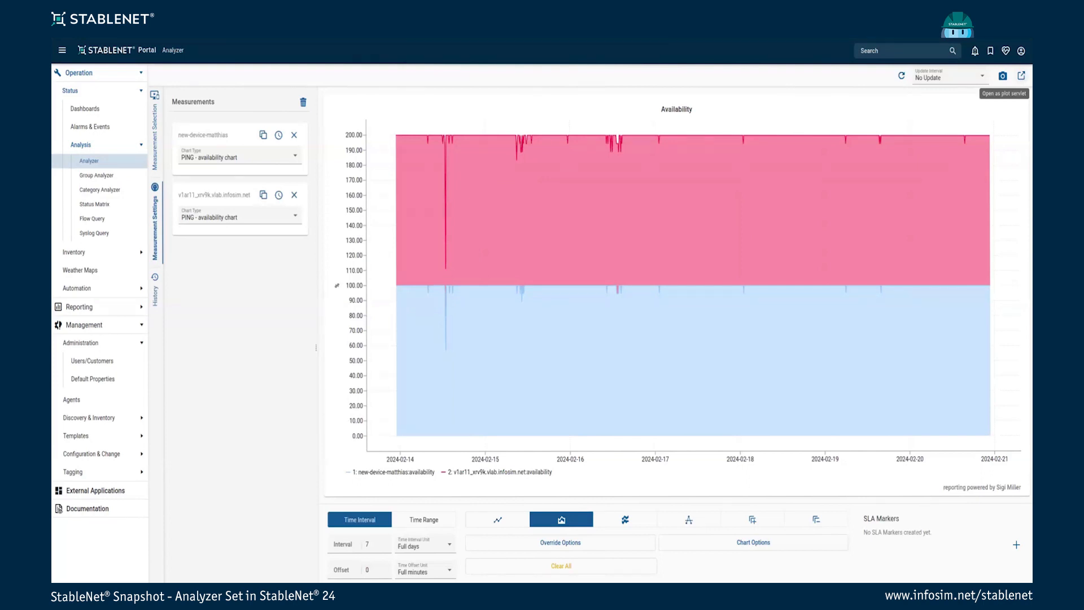
pyautogui.click(1020, 75)
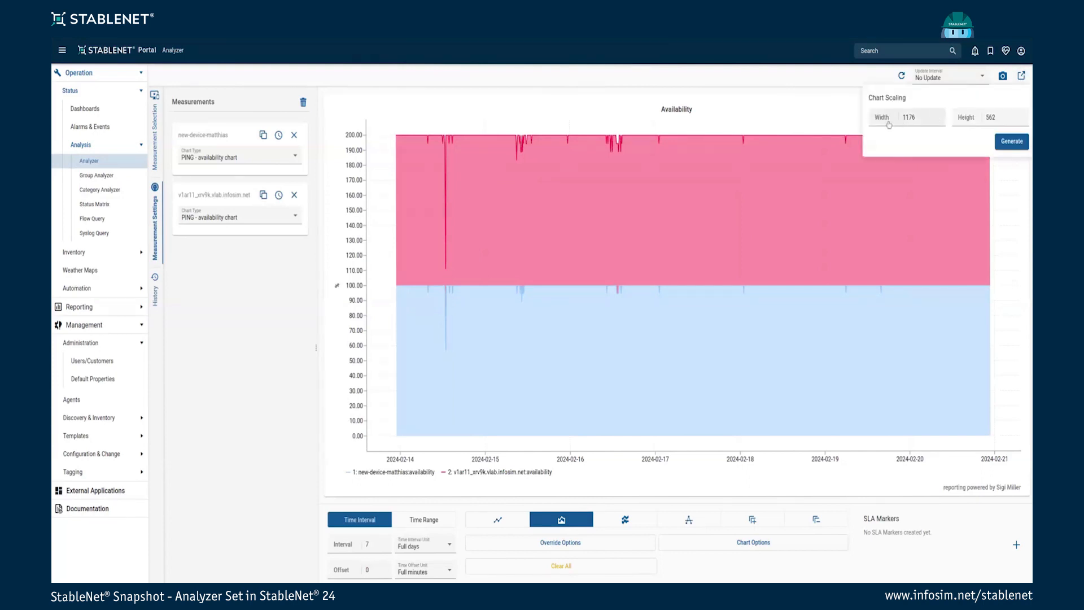
pyautogui.click(1012, 142)
pyautogui.click(596, 94)
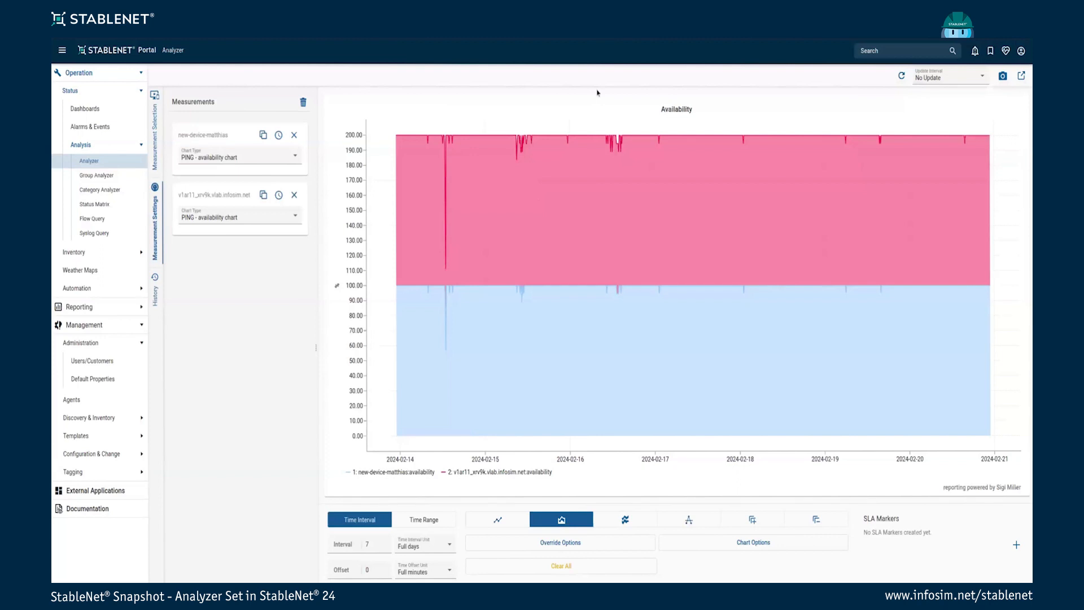
# Clear both measurements, reload the latest two-device set from History, and list the measurement tree
pyautogui.click(304, 102)
pyautogui.click(154, 278)
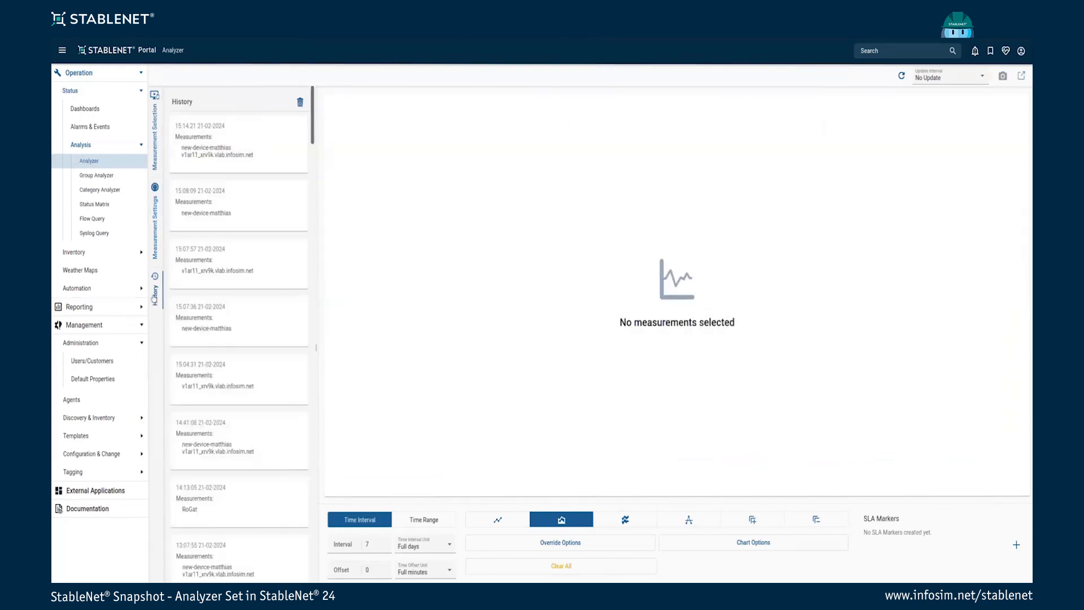
pyautogui.scroll(-5, 244, 234)
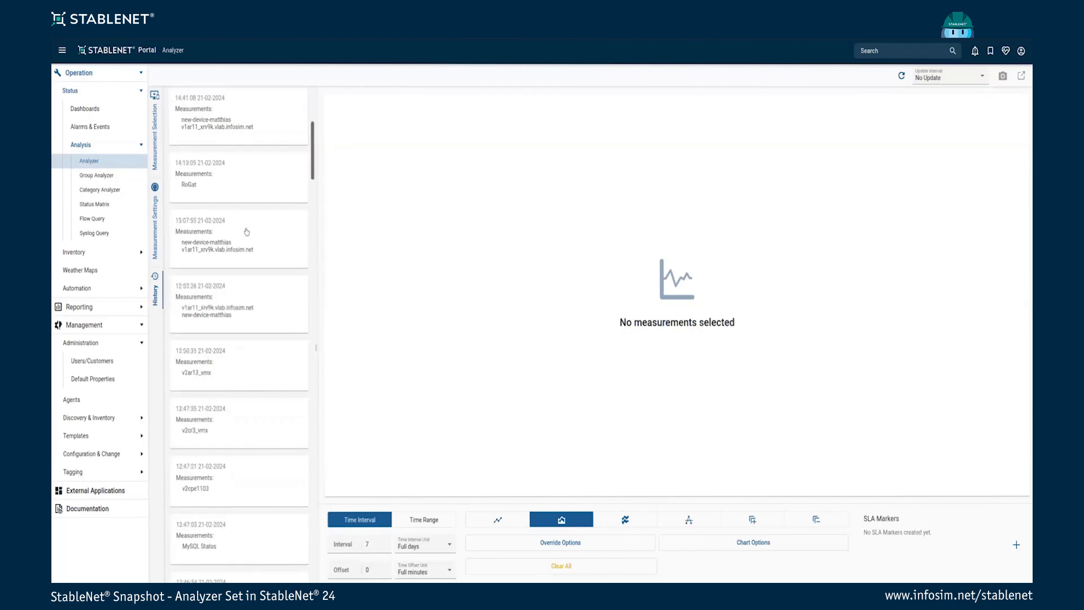
pyautogui.scroll(5, 246, 238)
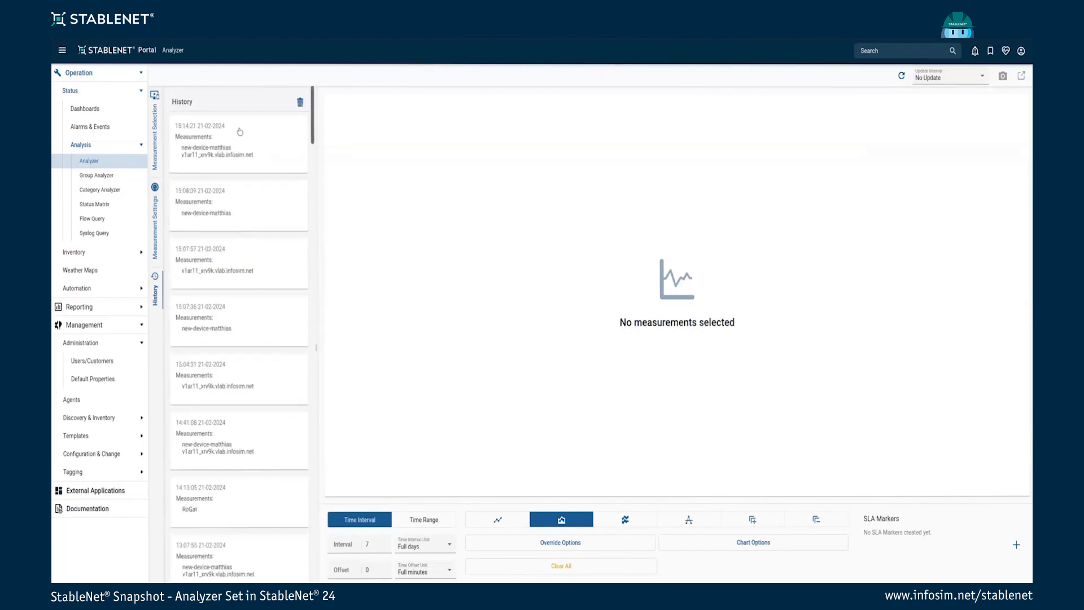
pyautogui.click(220, 151)
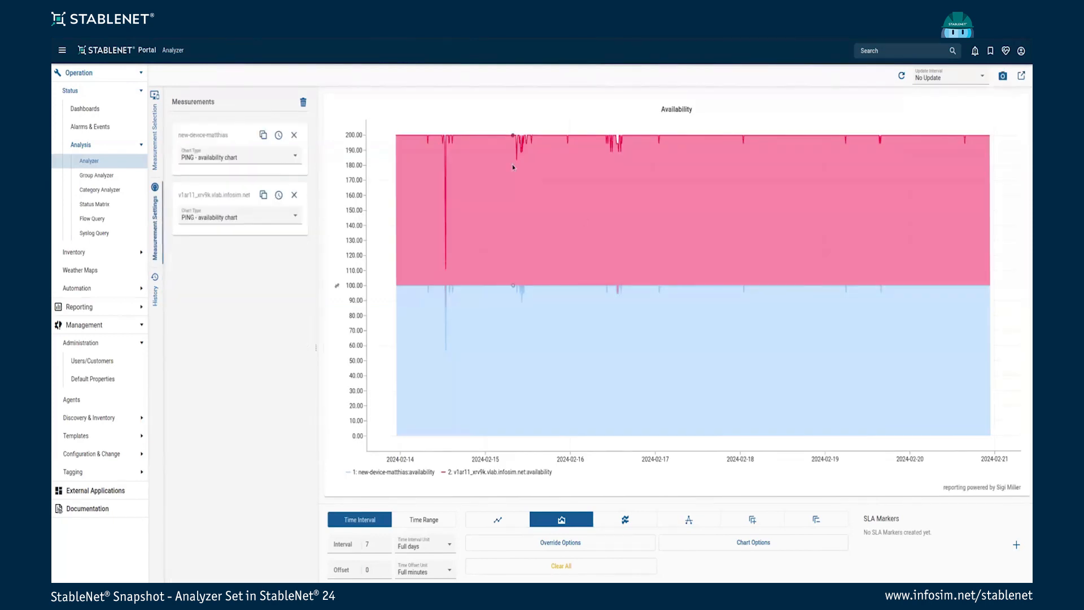
pyautogui.click(156, 131)
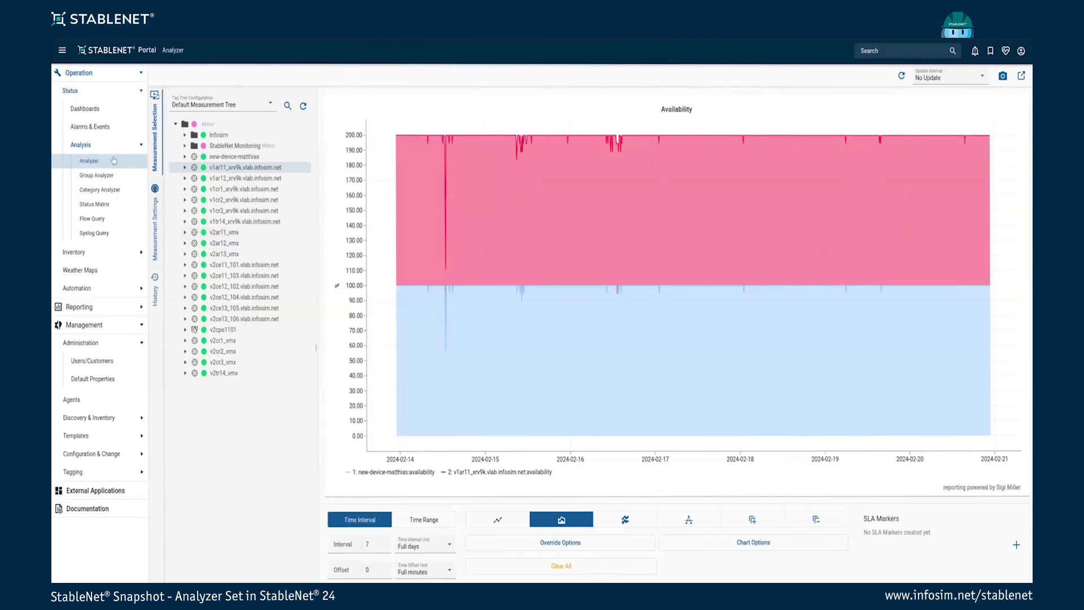
# Open Group Analyzer under Operation > Status > Analysis in the left navigation
pyautogui.click(97, 175)
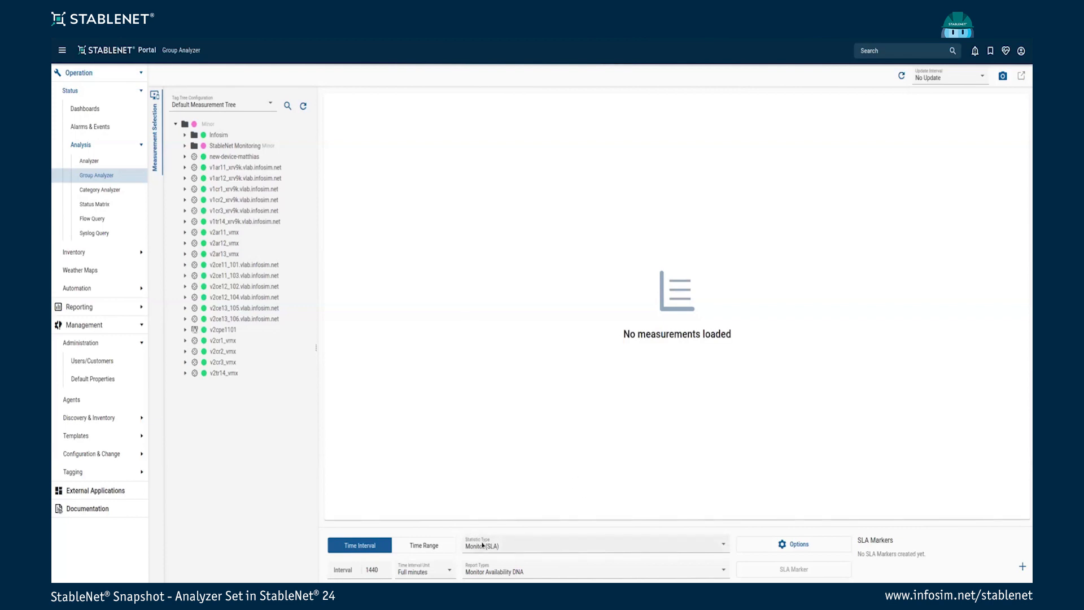
# Choose the Interface statistic type and the Interface Max Bandwidth Table report
pyautogui.click(506, 547)
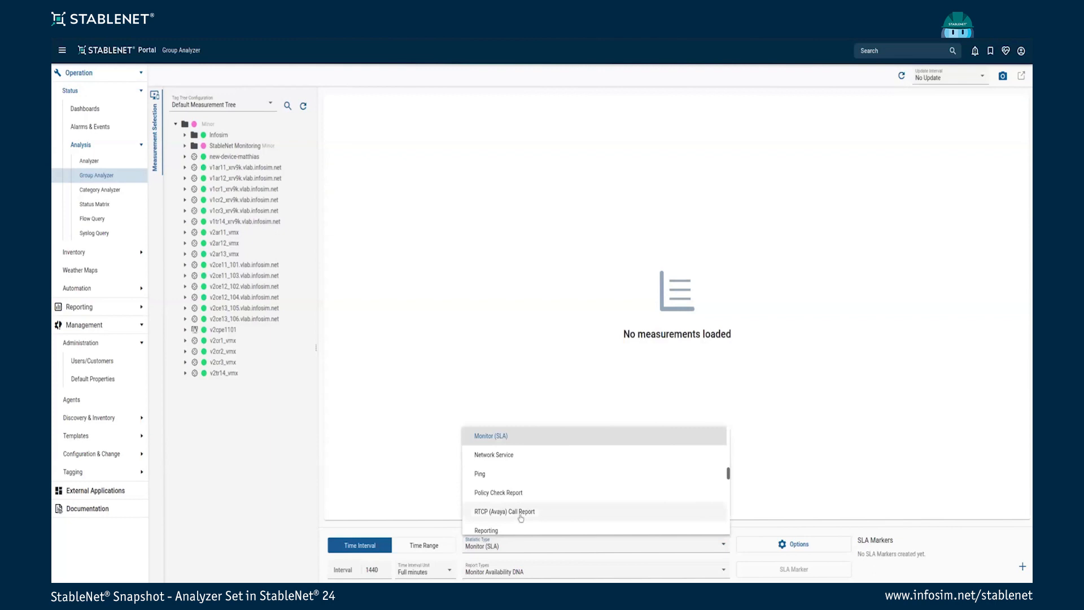
pyautogui.write('inter')
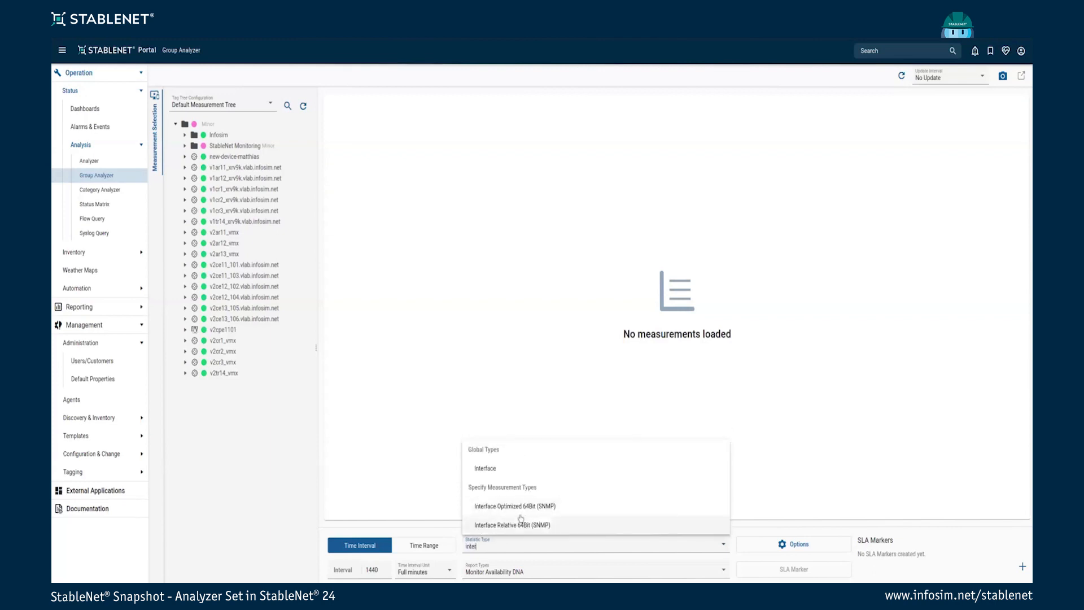
pyautogui.click(493, 474)
pyautogui.click(516, 572)
pyautogui.scroll(5, 531, 515)
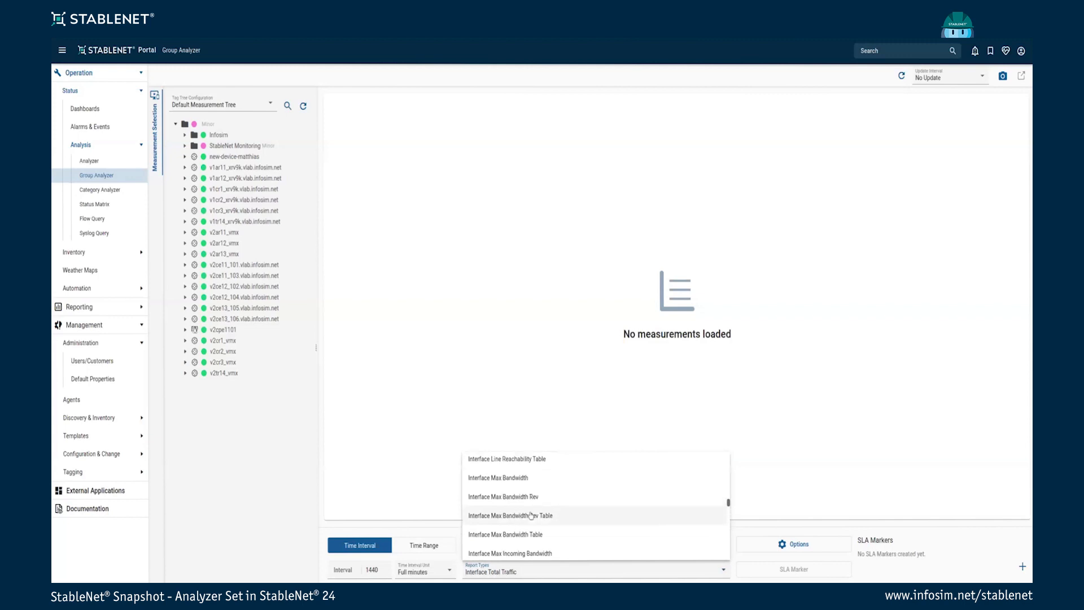
pyautogui.click(511, 478)
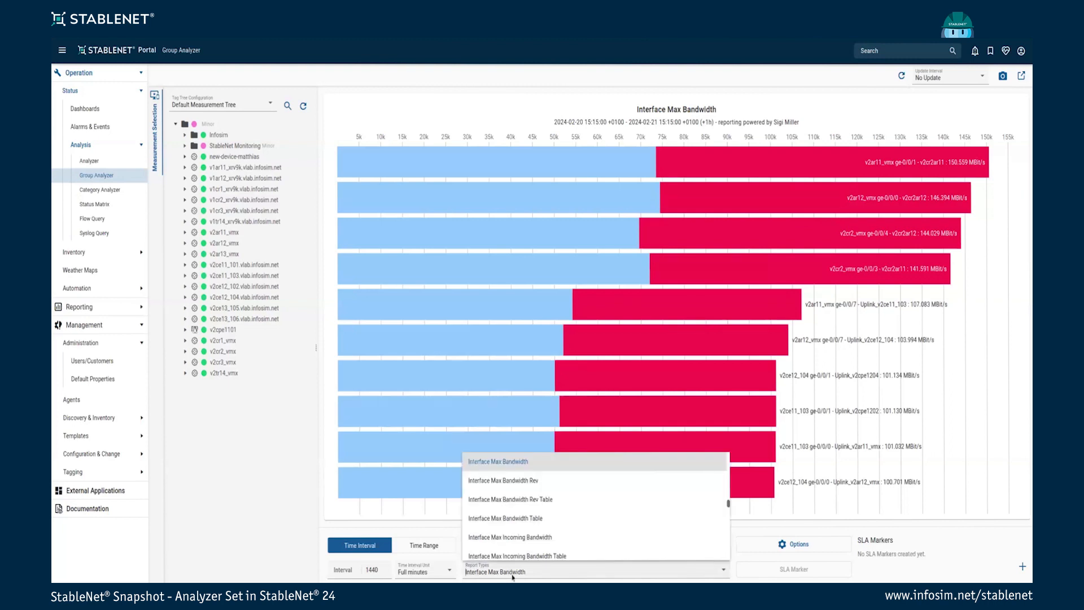
pyautogui.click(534, 519)
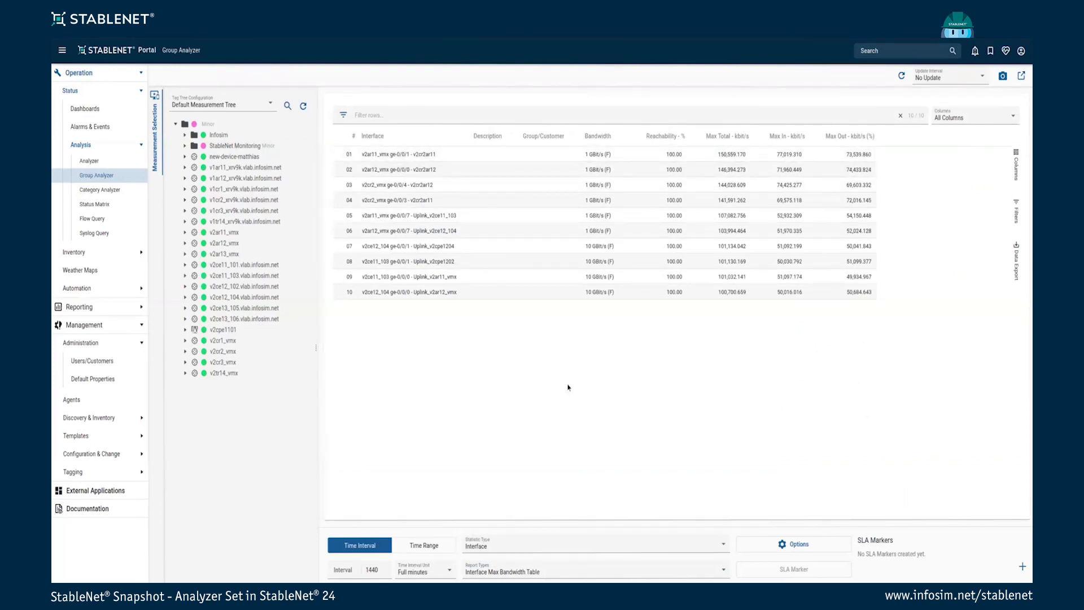
# Chart Processor (SNMP) statistics using the Max. cpu-load report
pyautogui.click(522, 542)
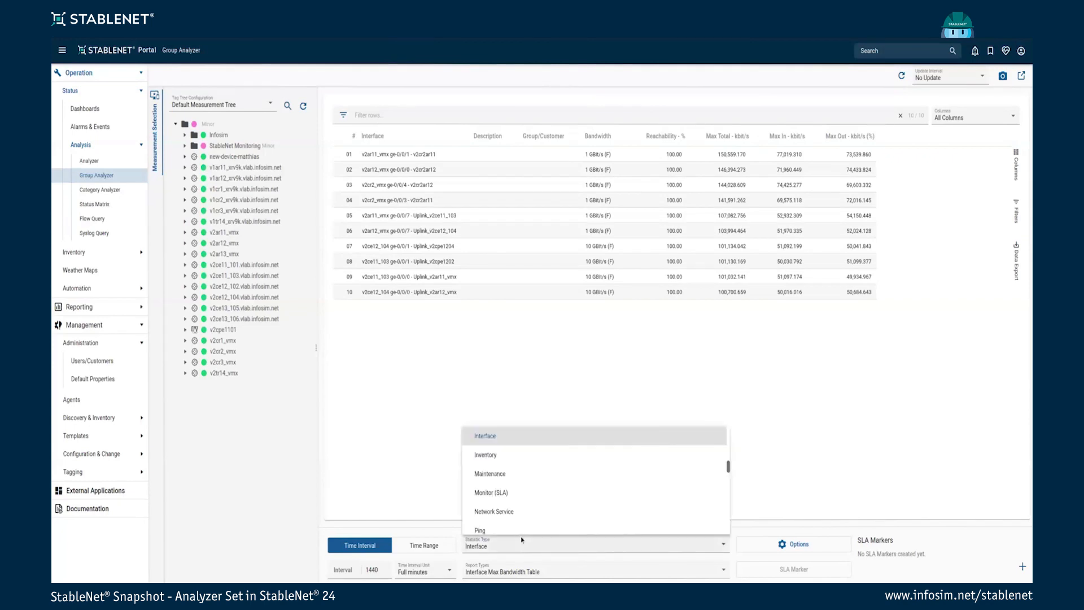
pyautogui.write('proc')
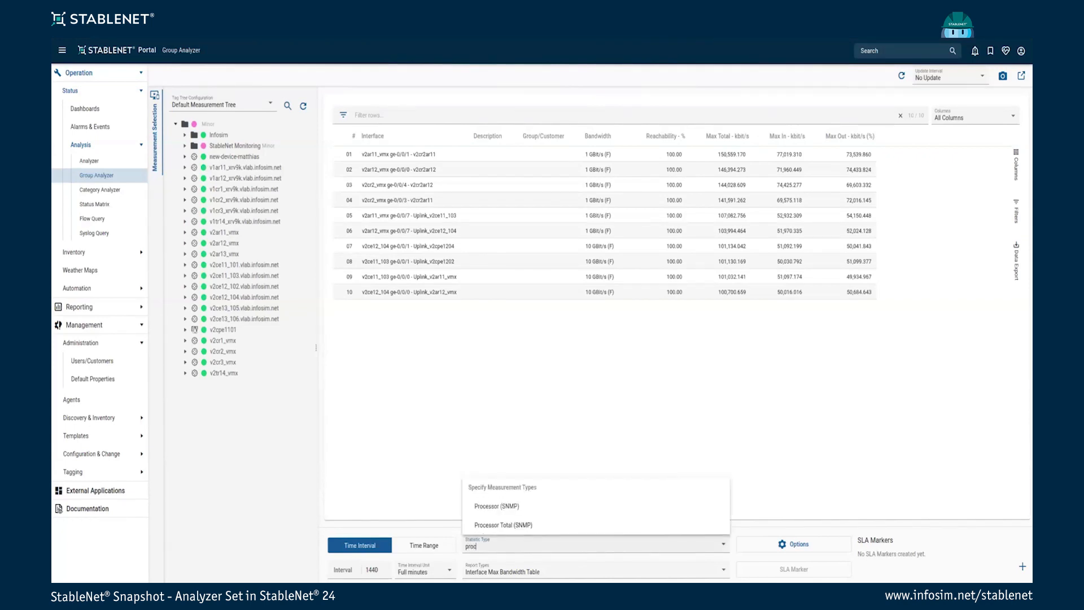
pyautogui.click(520, 511)
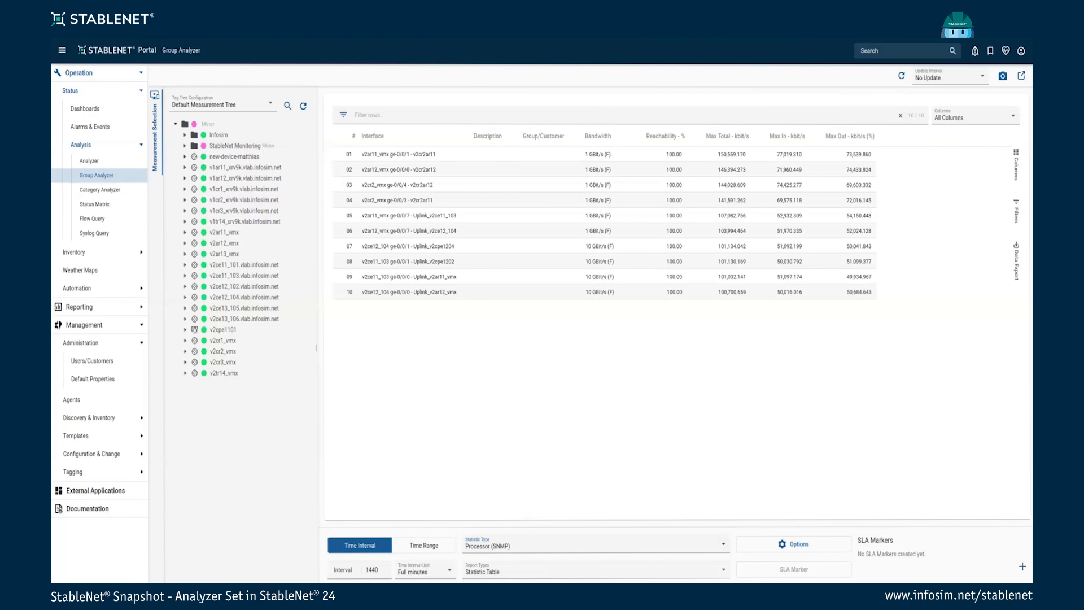
pyautogui.click(521, 572)
pyautogui.scroll(-2, 544, 511)
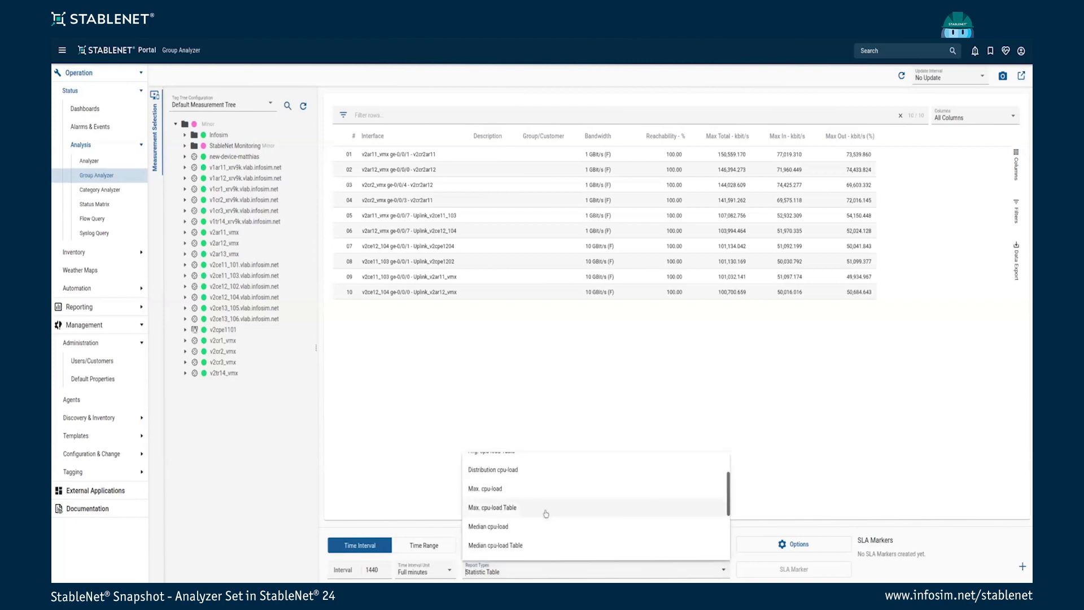
pyautogui.click(496, 490)
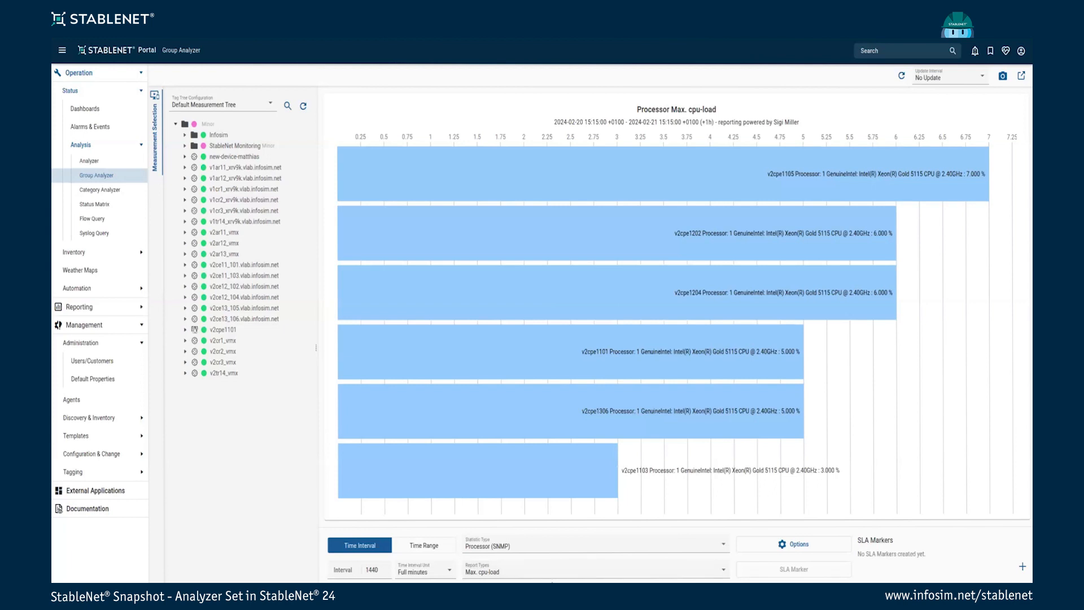
# Switch the statistic type to Ping to show the Ping Average bar chart
pyautogui.click(505, 547)
pyautogui.write('ping')
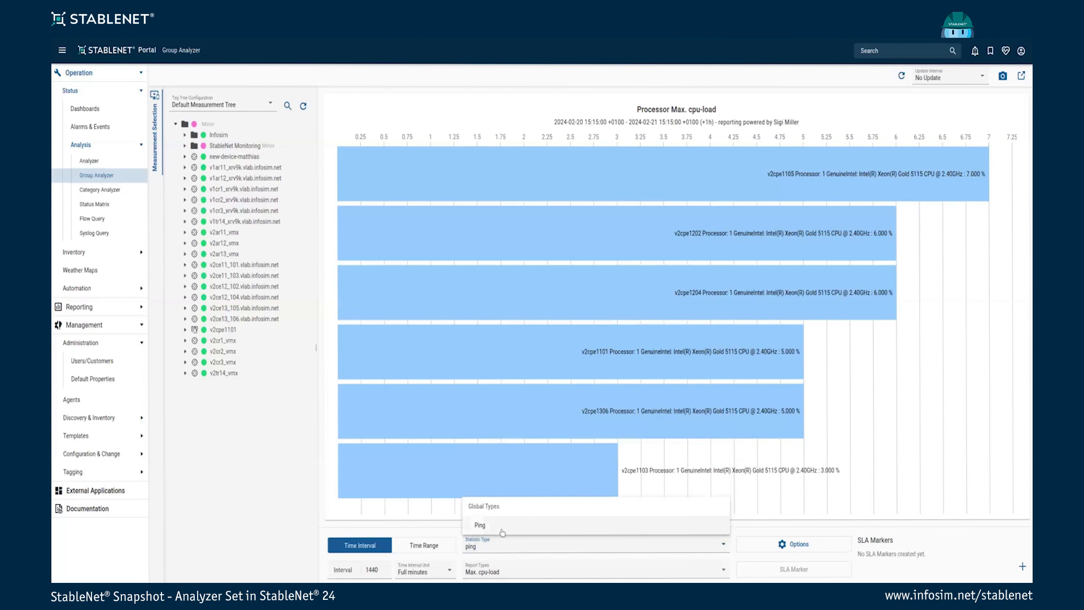
pyautogui.click(500, 526)
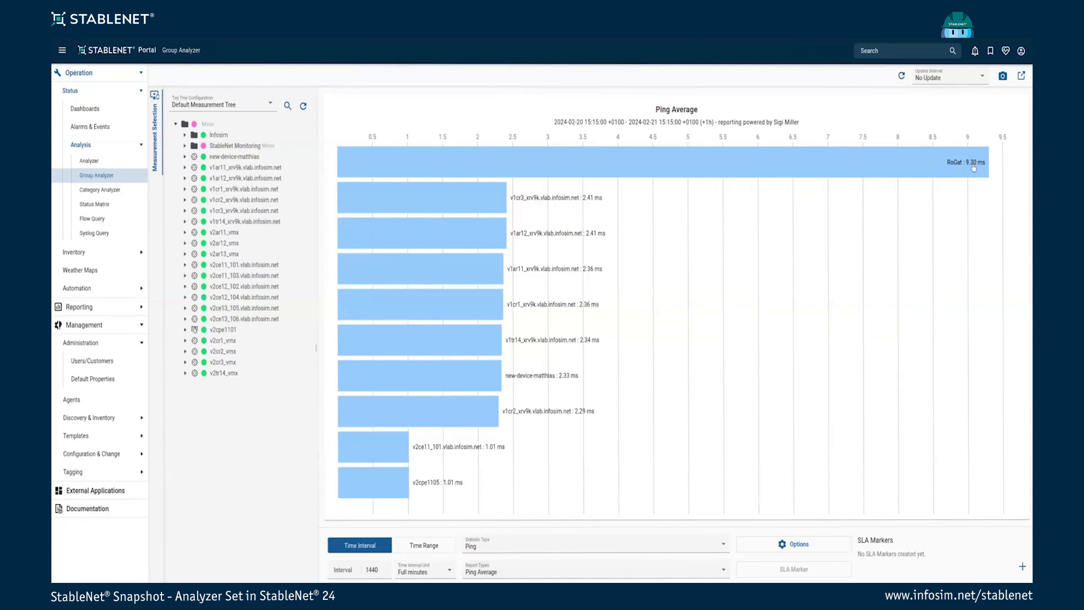
# Set the time interval to 7 Full days and drill into RoGat's ping chart
pyautogui.moveTo(966, 168)
pyautogui.doubleClick(379, 570)
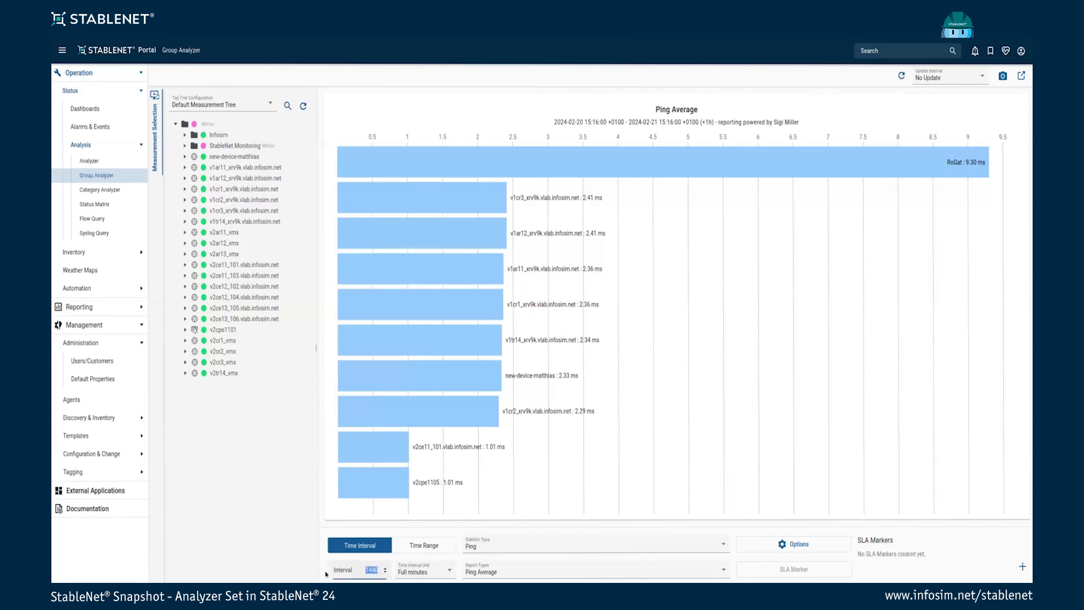
pyautogui.write('7')
pyautogui.click(443, 575)
pyautogui.click(435, 534)
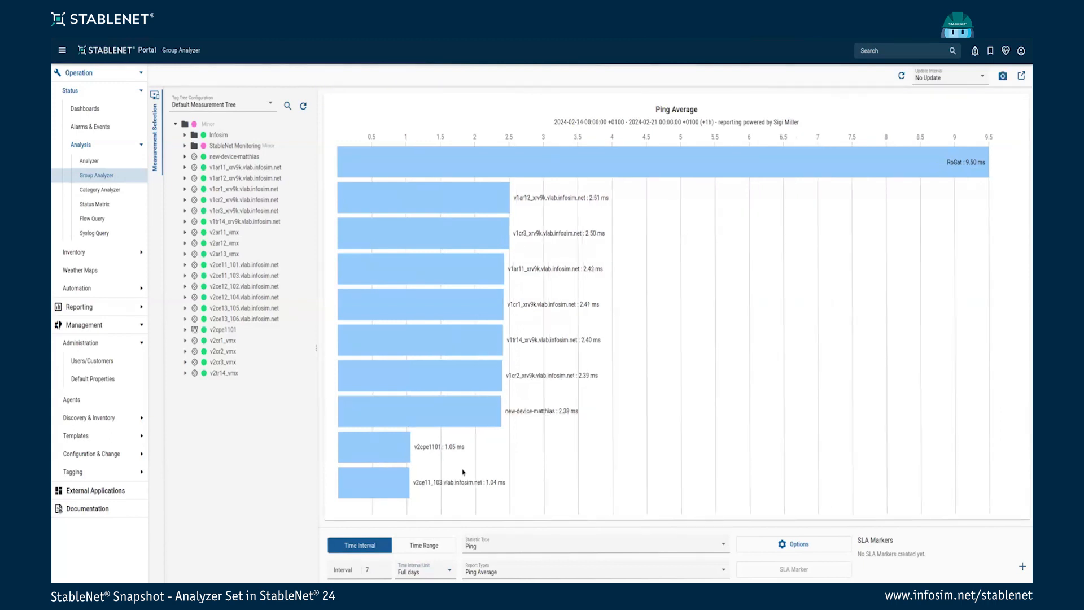
pyautogui.click(430, 546)
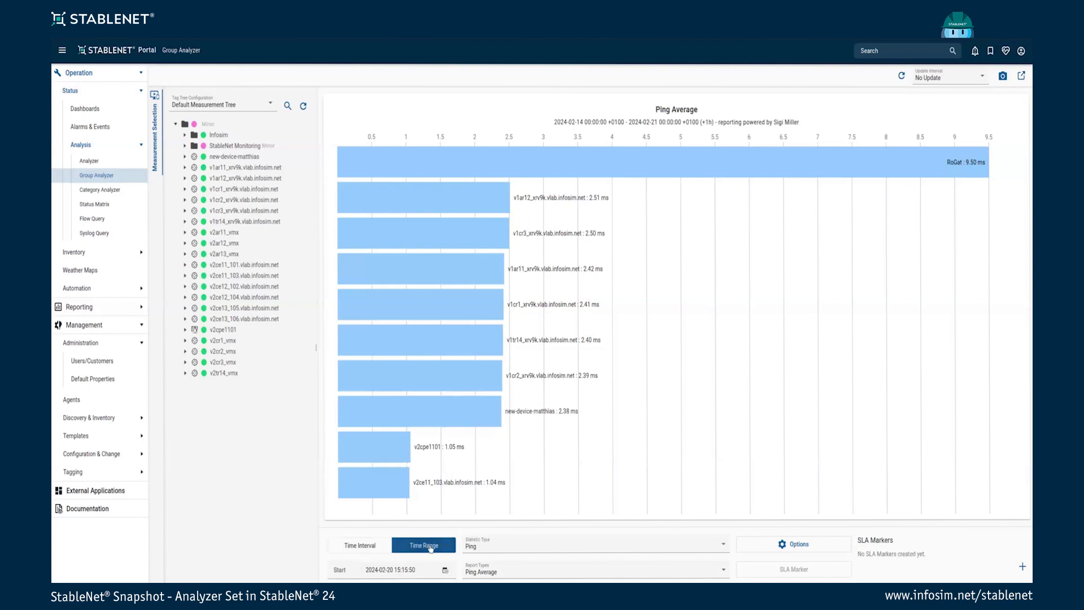
pyautogui.click(371, 545)
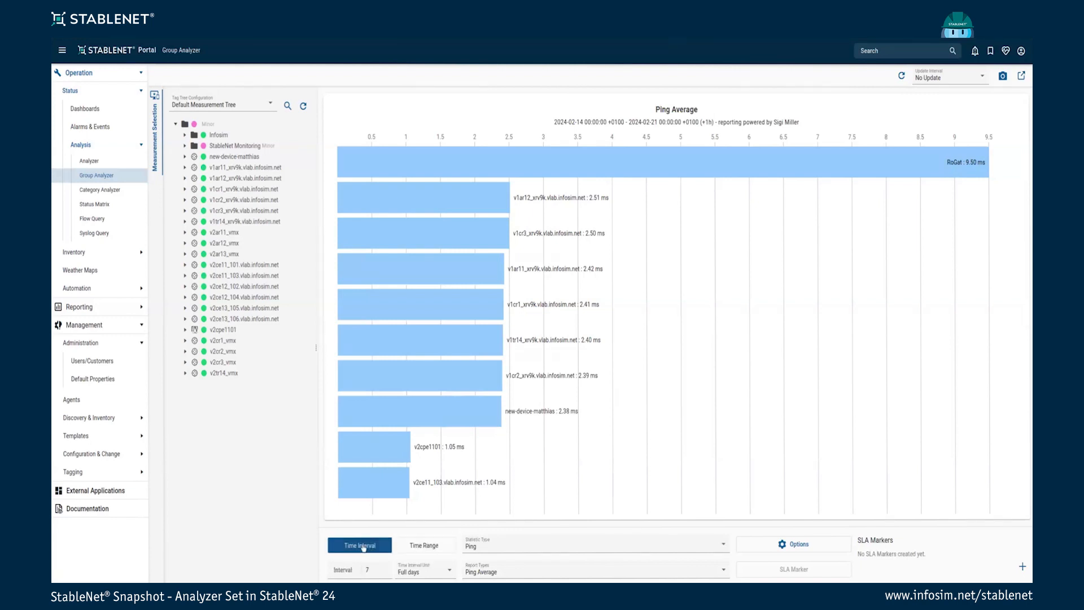
pyautogui.click(536, 167)
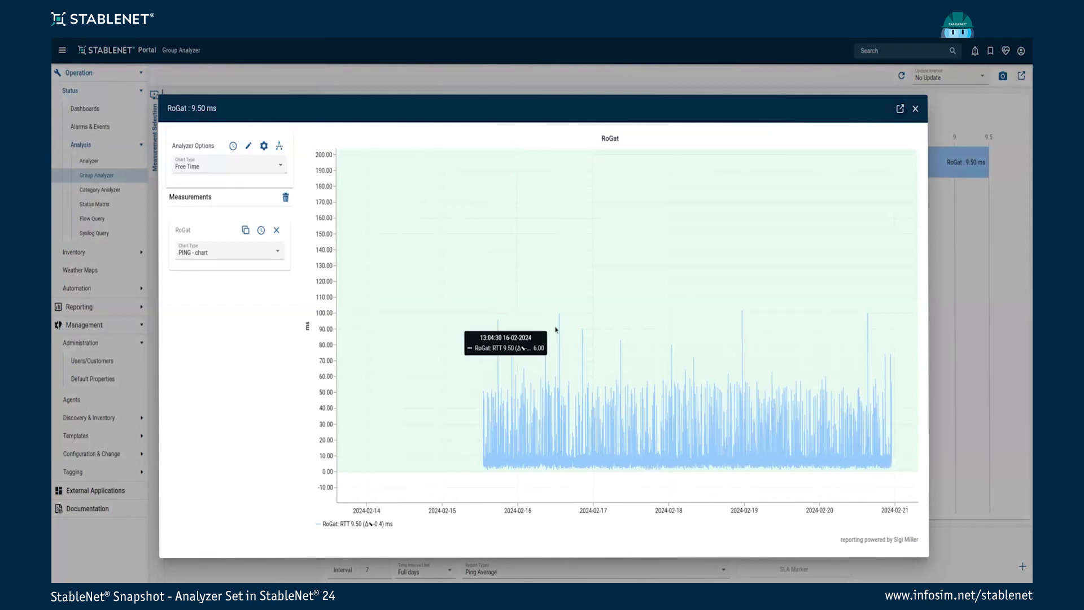
# Reopen RoGat's ping chart and look at its time settings panel
pyautogui.click(915, 108)
pyautogui.click(587, 169)
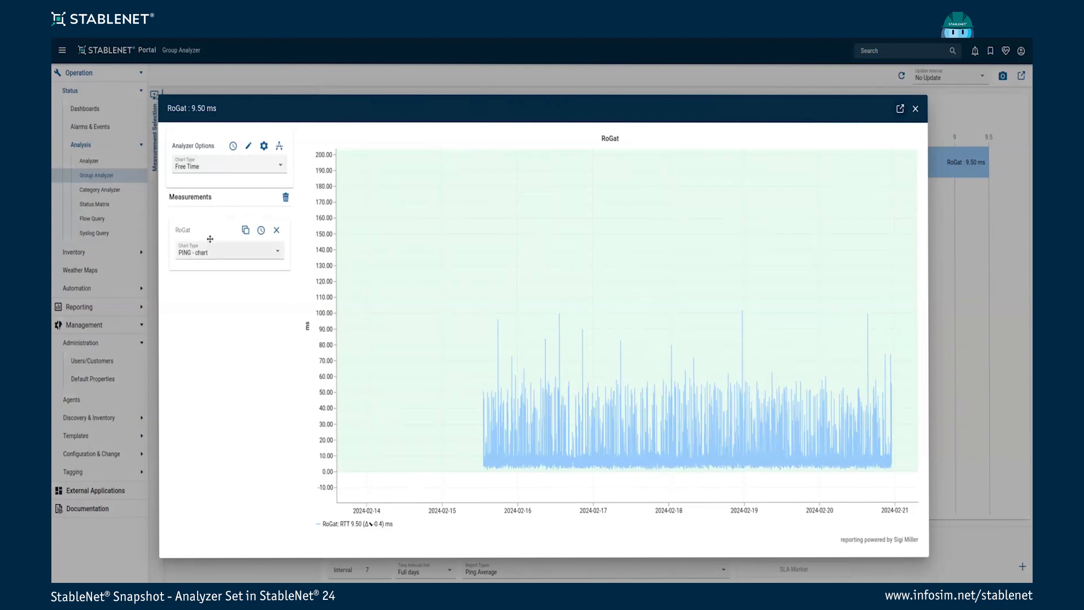
pyautogui.click(232, 146)
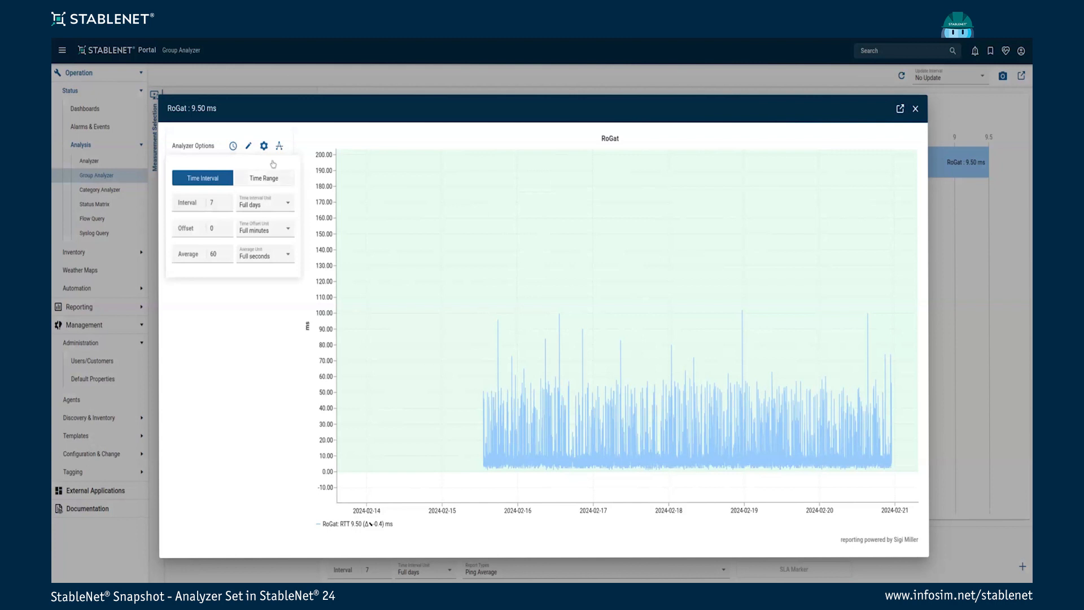
pyautogui.click(248, 147)
# Check the chart property and display option panels, then load RoGat's chart in the Analyzer
pyautogui.click(248, 148)
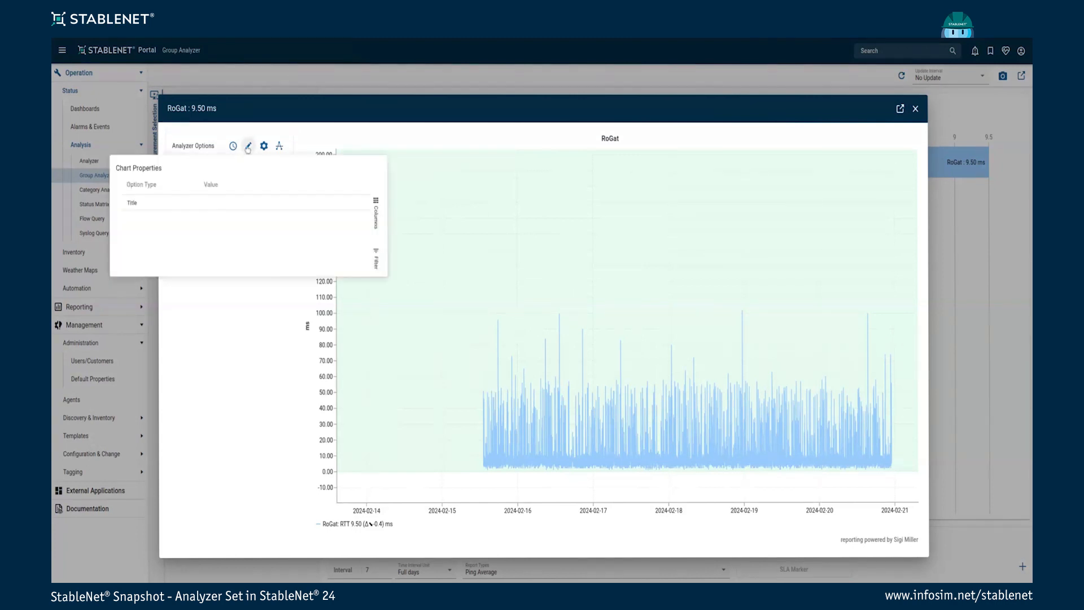
pyautogui.click(279, 305)
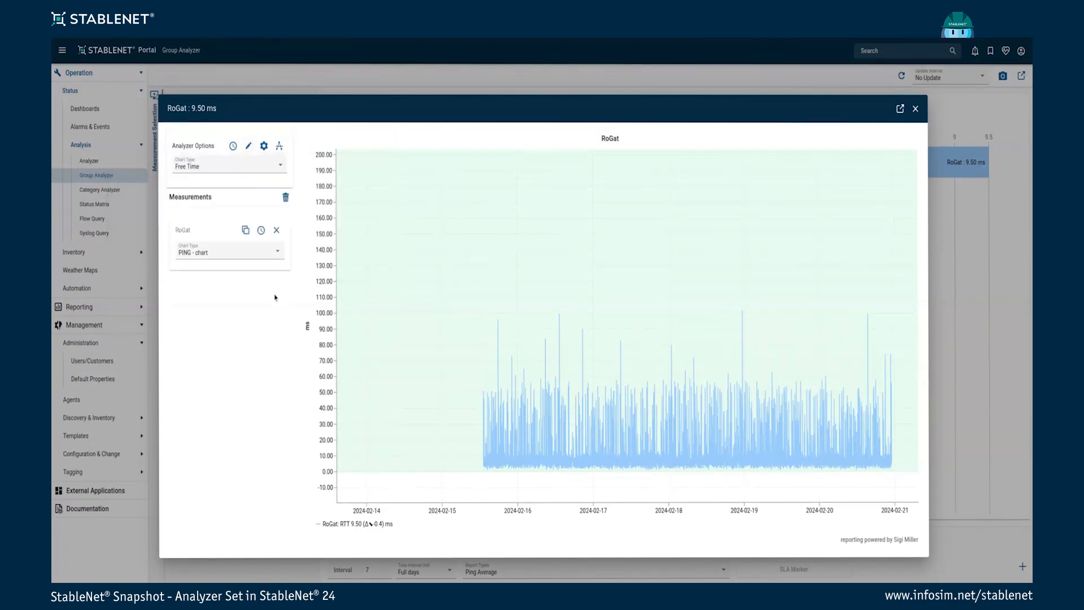
pyautogui.click(249, 148)
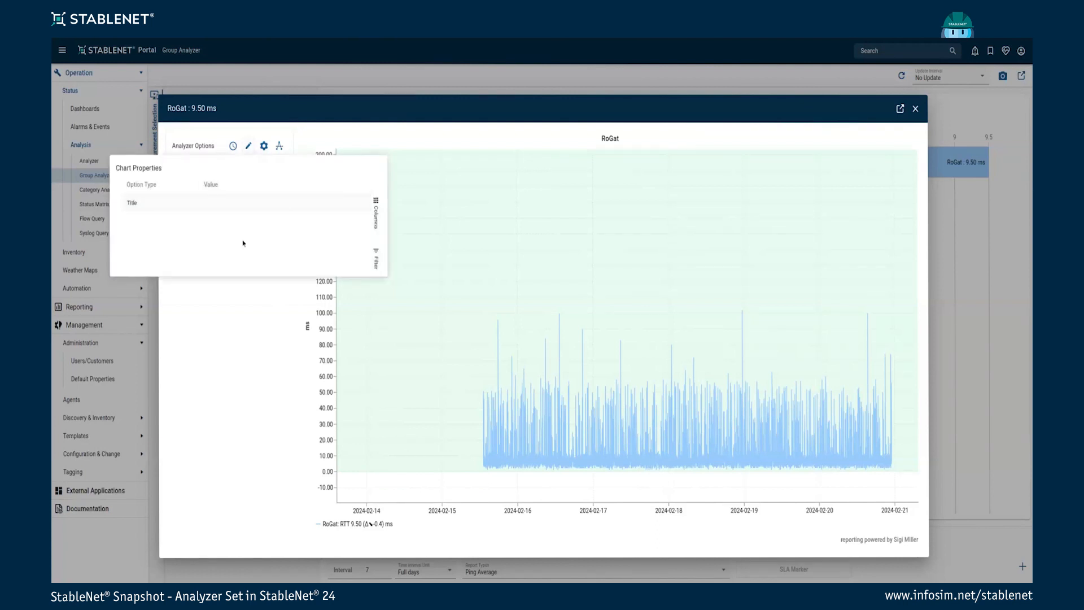
pyautogui.click(264, 146)
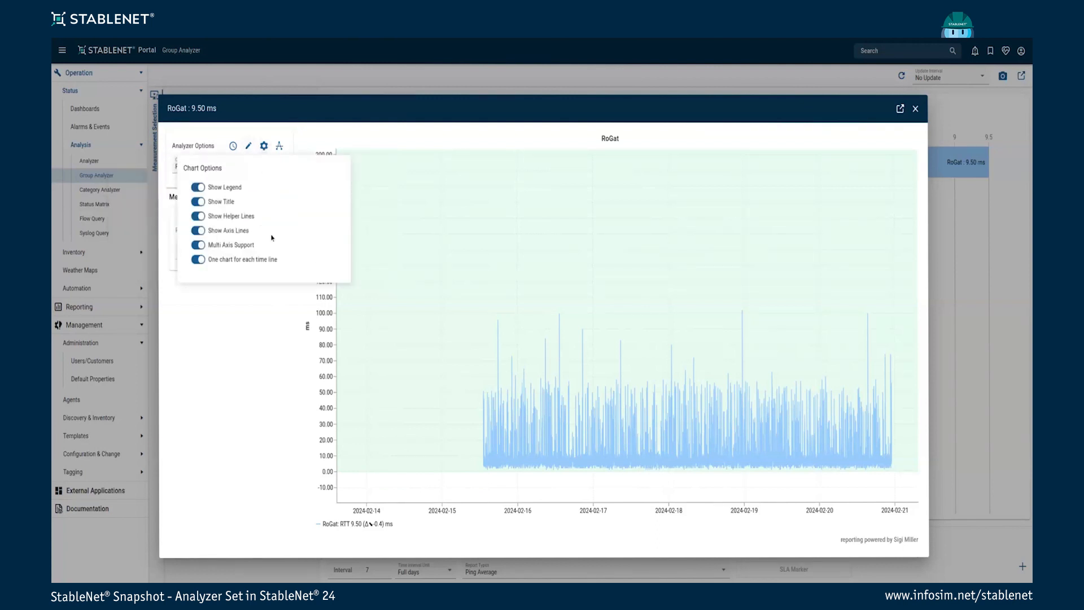
pyautogui.click(265, 320)
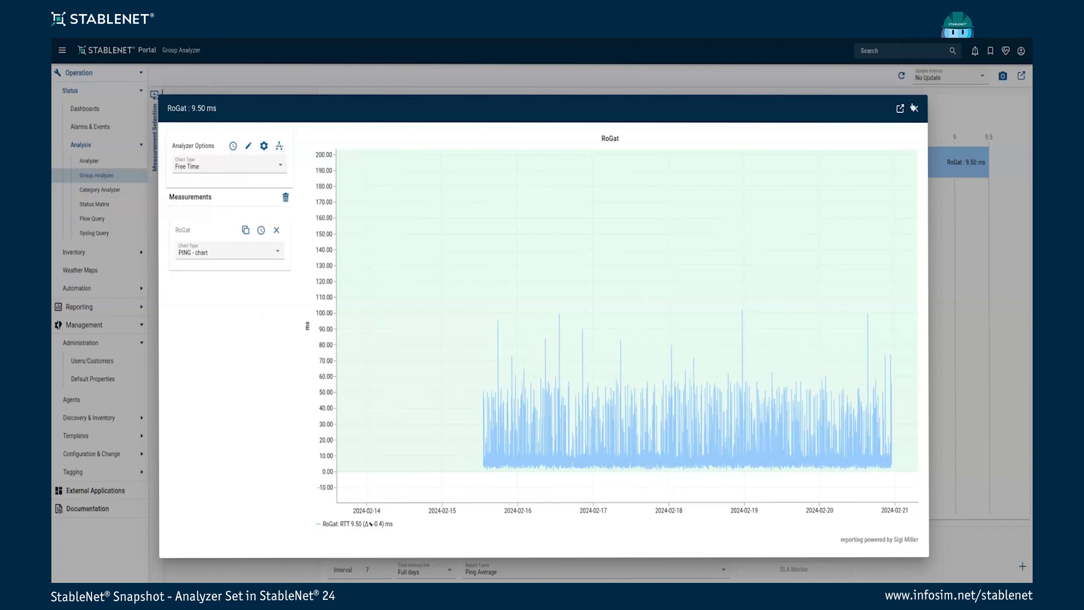
pyautogui.click(901, 110)
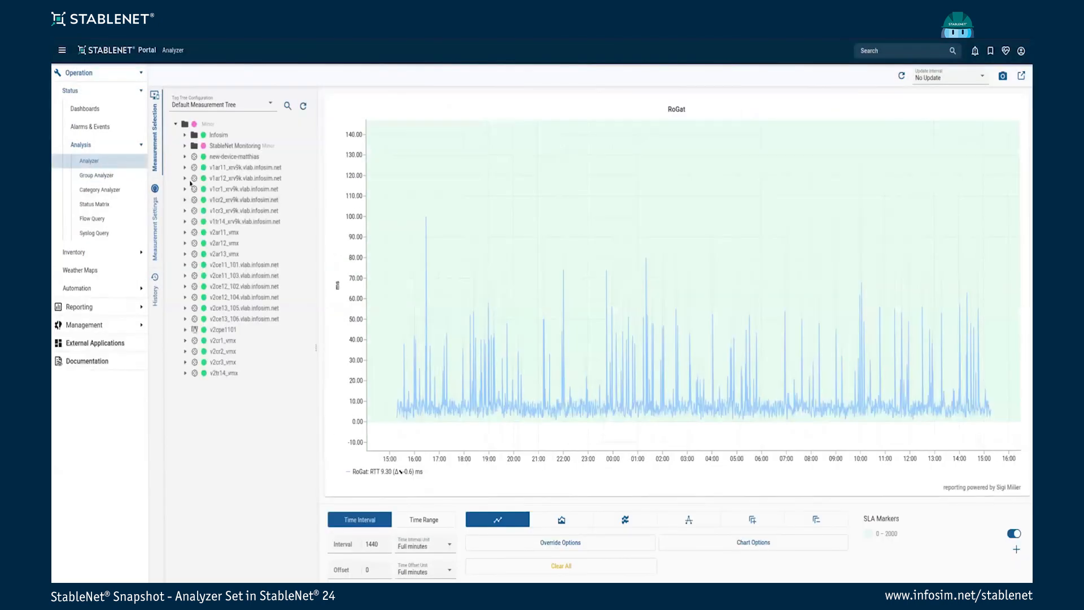
# Zoom RoGat's chart into a narrower time range, zoom back out, and close the drill-down
pyautogui.doubleClick(675, 108)
pyautogui.click(674, 107)
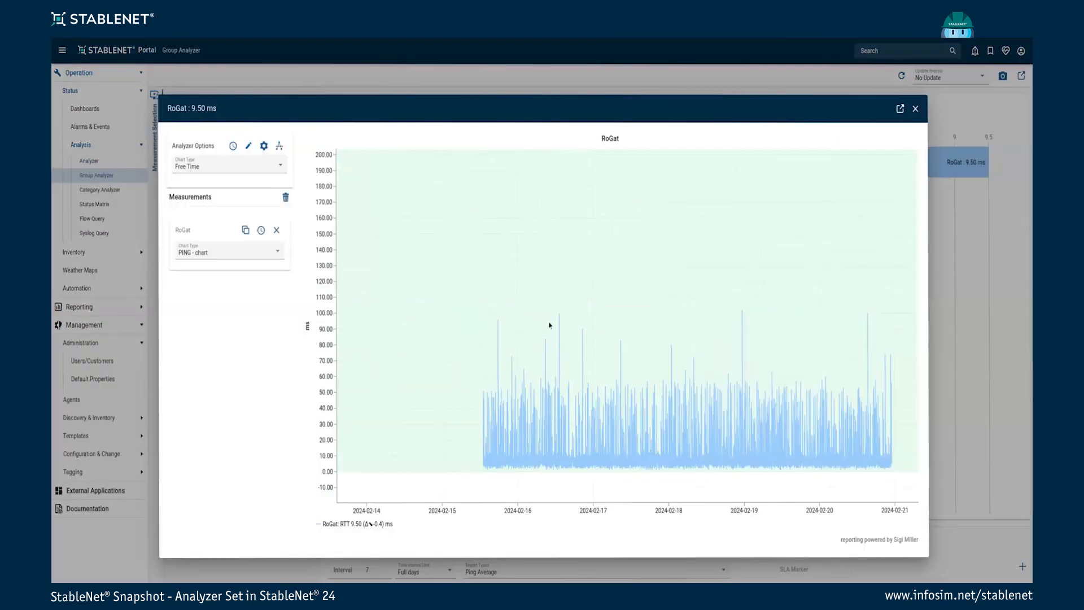
pyautogui.moveTo(549, 325); pyautogui.dragTo(680, 422)
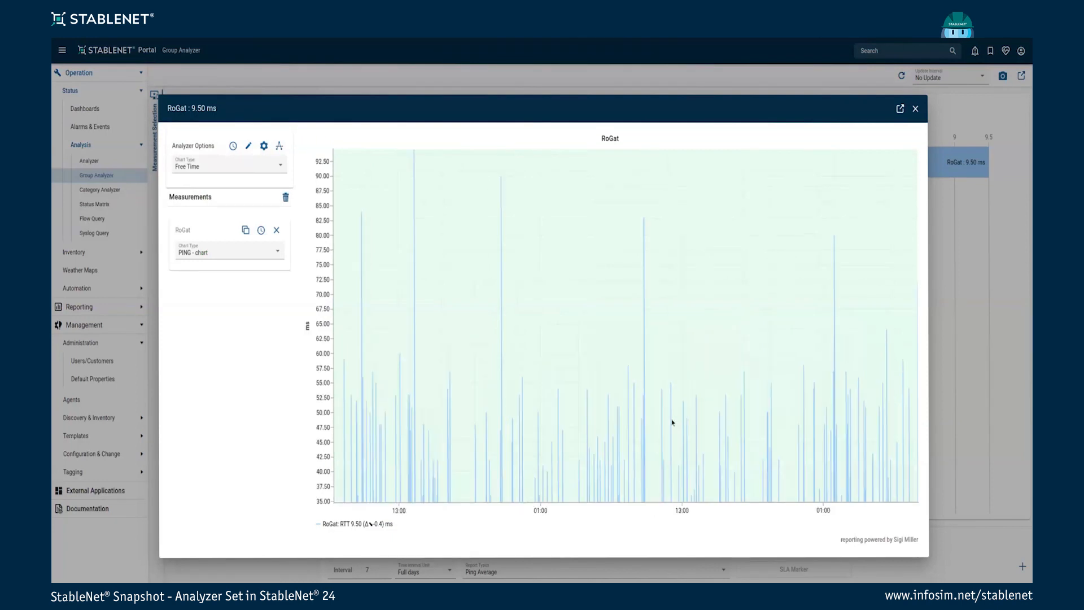
pyautogui.scroll(-5, 608, 356)
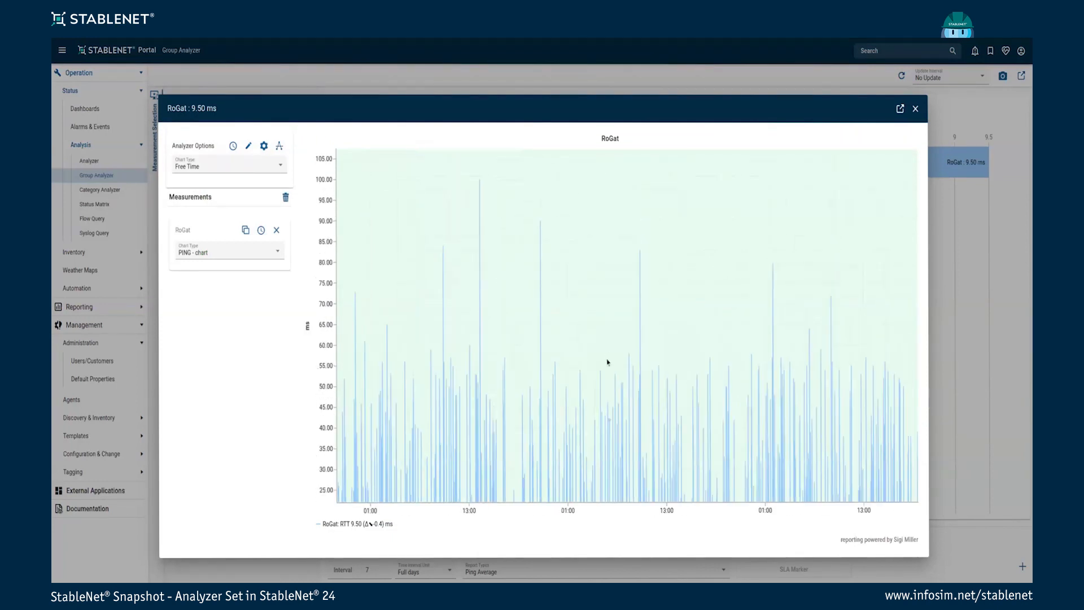
pyautogui.click(915, 110)
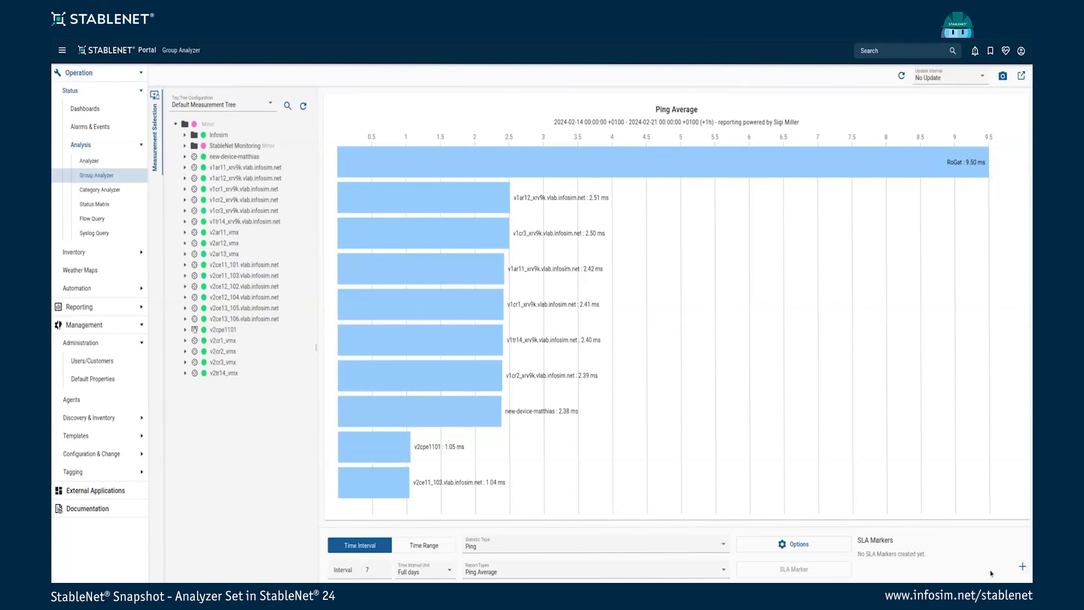
pyautogui.click(814, 550)
pyautogui.moveTo(463, 179); pyautogui.dragTo(282, 147)
pyautogui.click(484, 205)
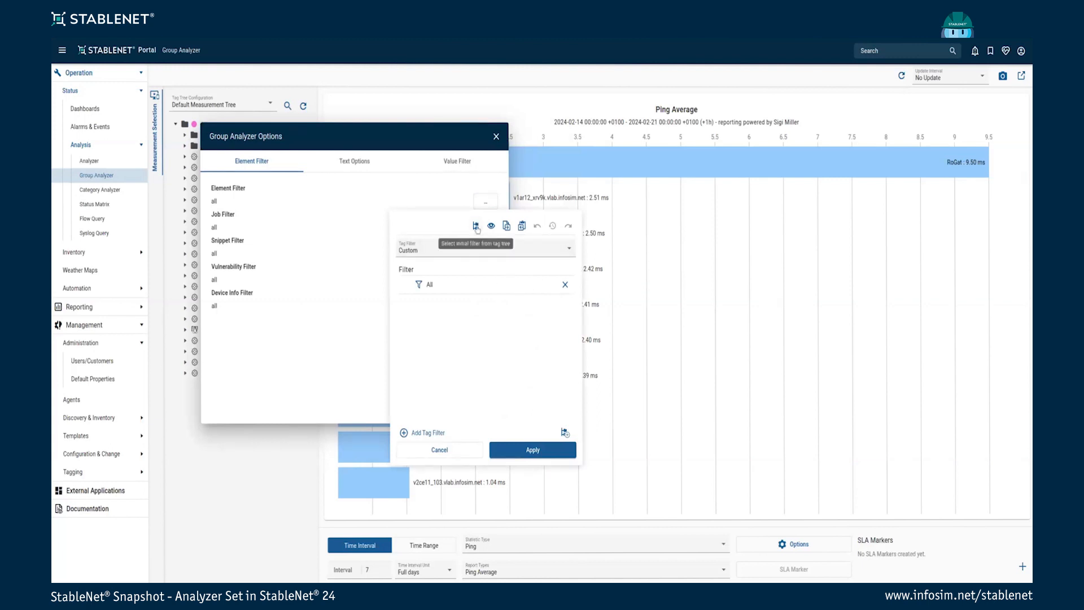
pyautogui.click(476, 226)
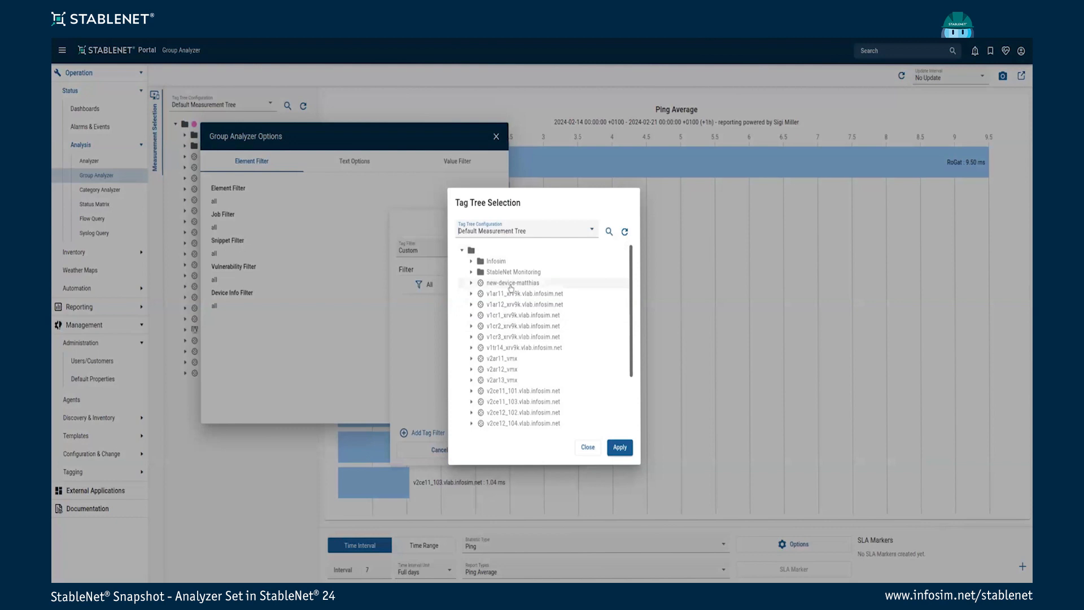
pyautogui.click(511, 286)
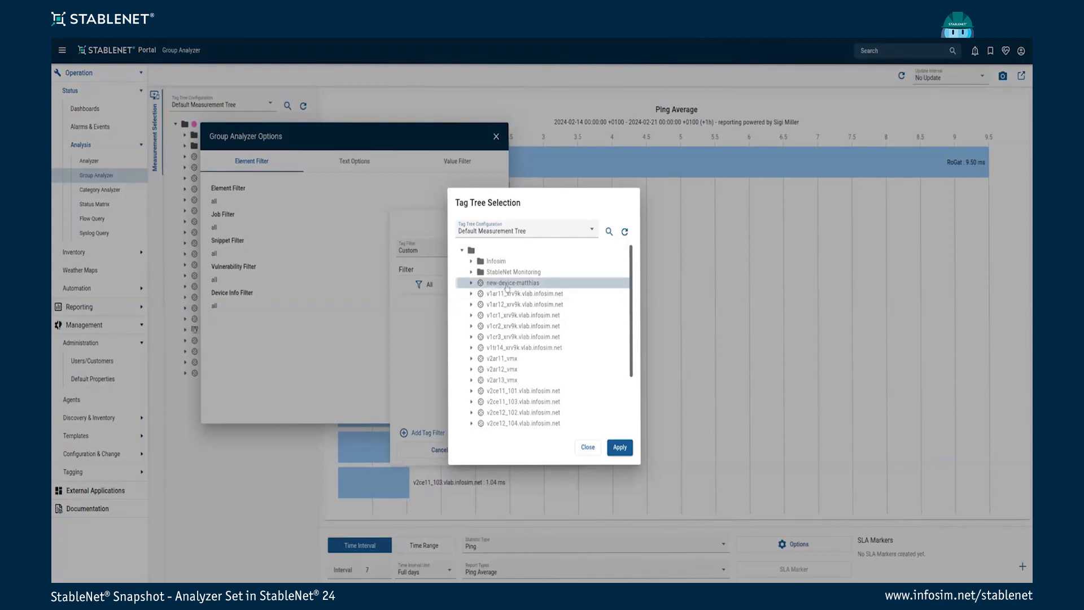
pyautogui.click(620, 447)
pyautogui.click(522, 451)
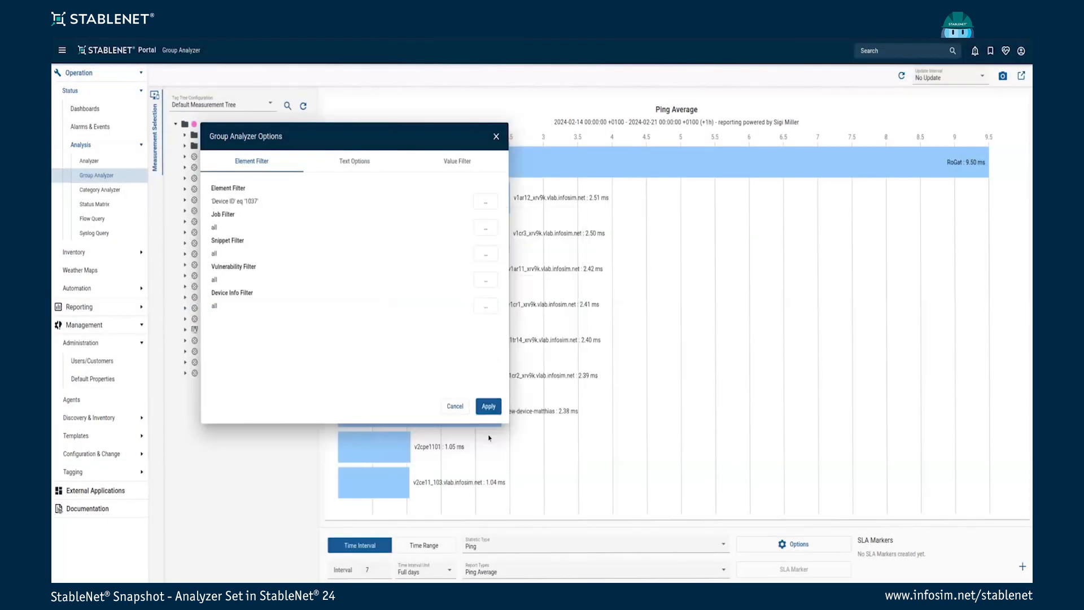
pyautogui.click(488, 406)
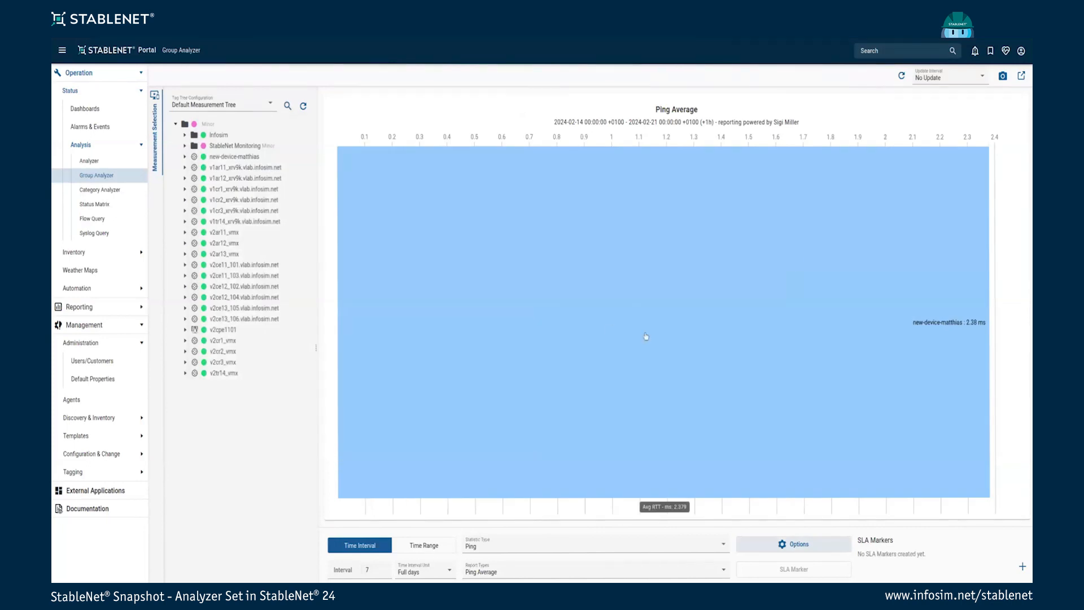
pyautogui.click(795, 544)
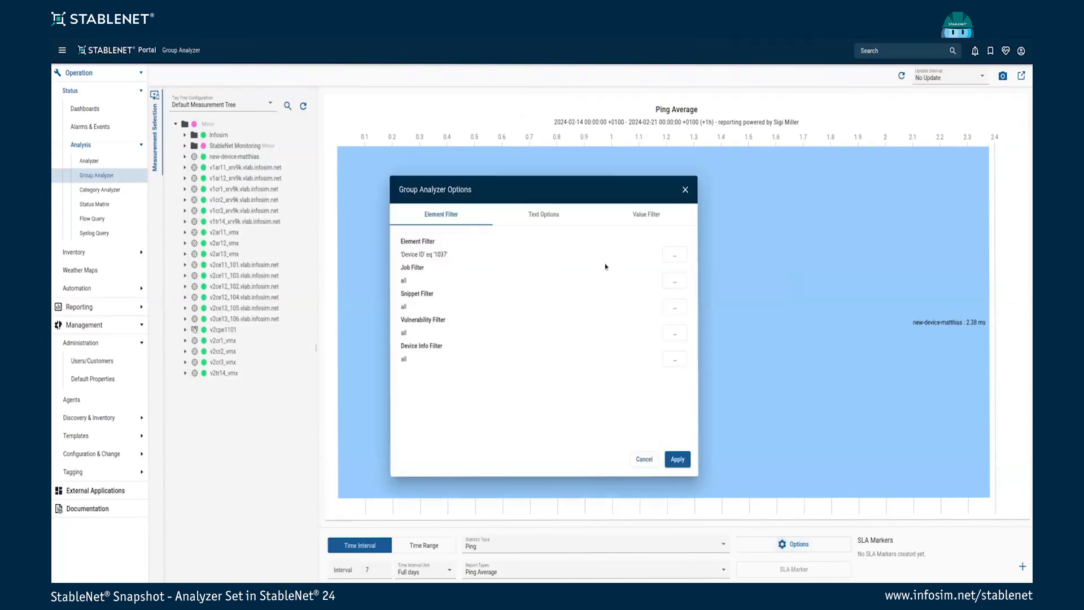
pyautogui.click(673, 257)
pyautogui.click(759, 335)
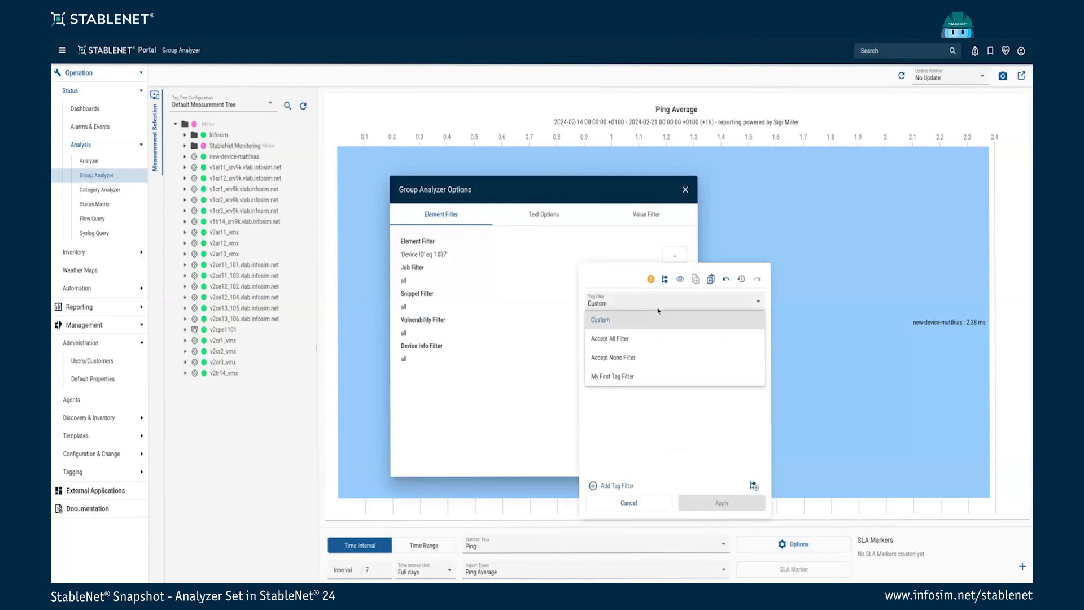
pyautogui.click(611, 339)
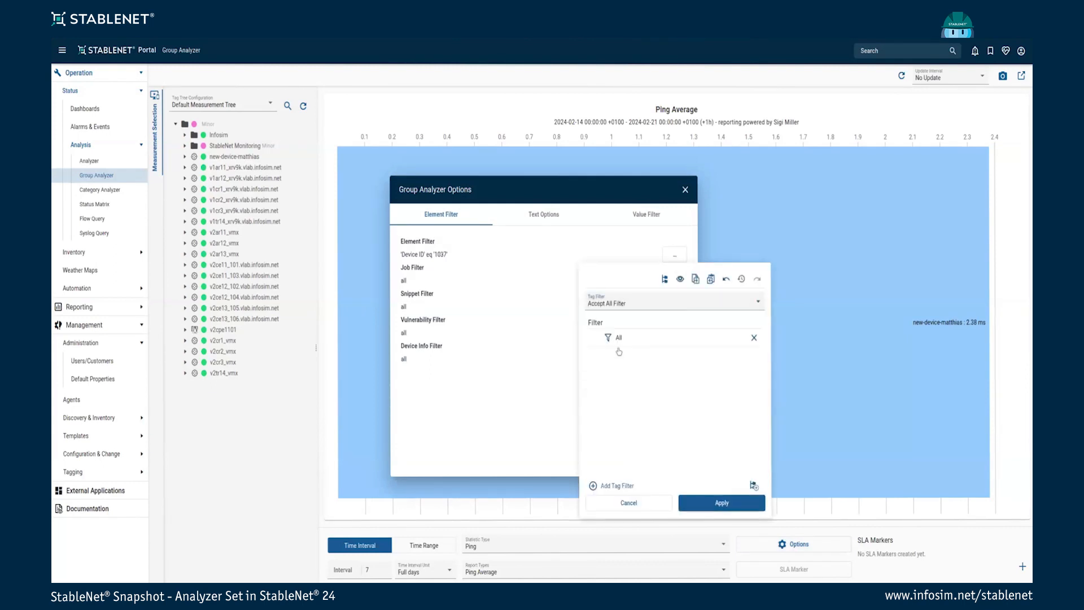
pyautogui.click(720, 502)
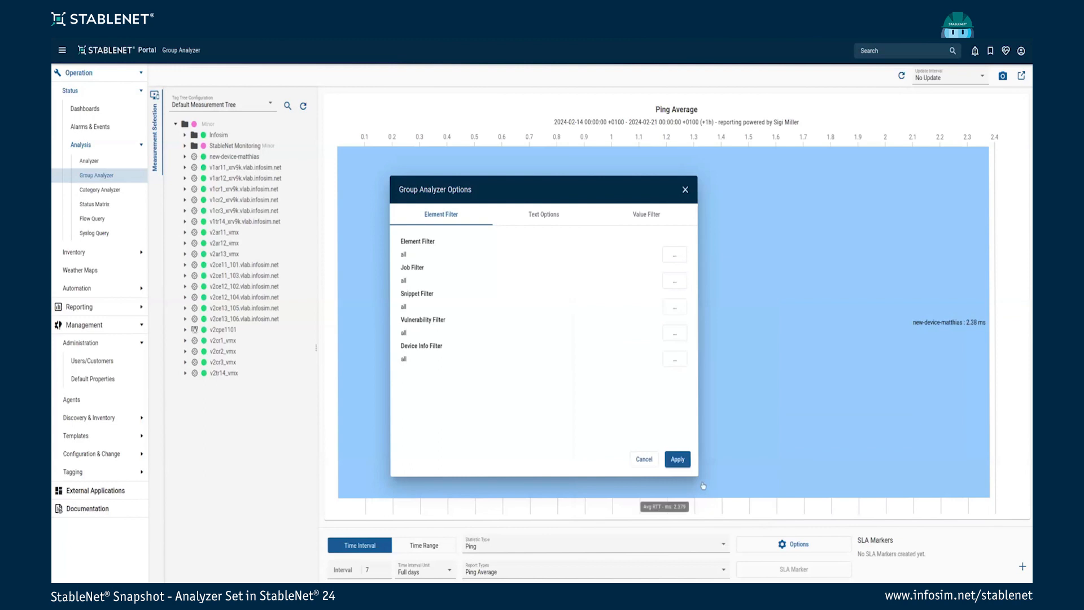
pyautogui.click(678, 459)
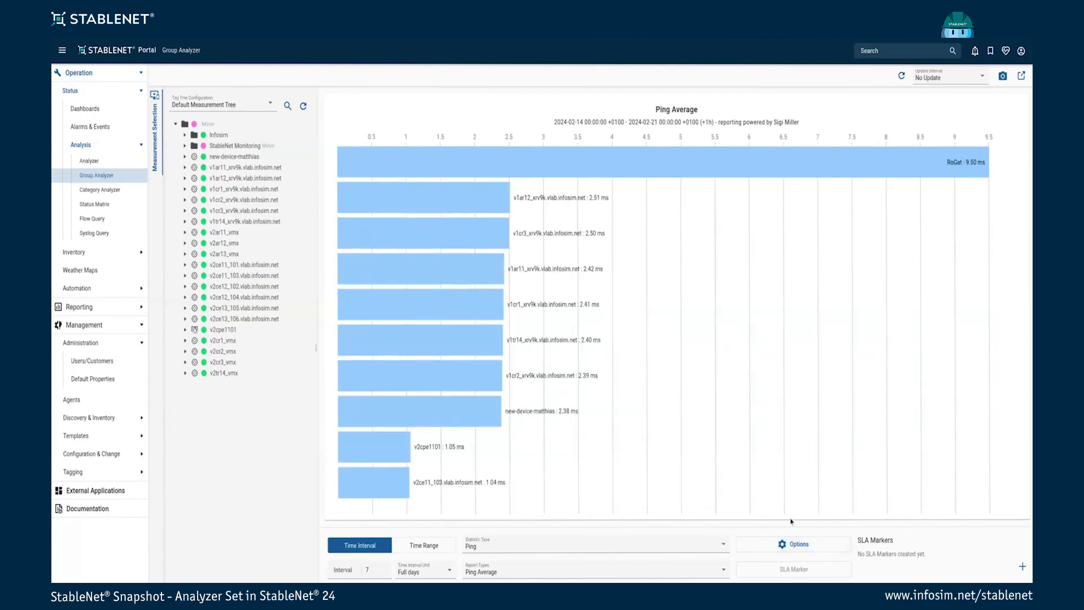
# Bring up the Group Analyzer options on the Value Filter tab beside the chart
pyautogui.click(793, 545)
pyautogui.moveTo(545, 194); pyautogui.dragTo(304, 217)
pyautogui.click(303, 236)
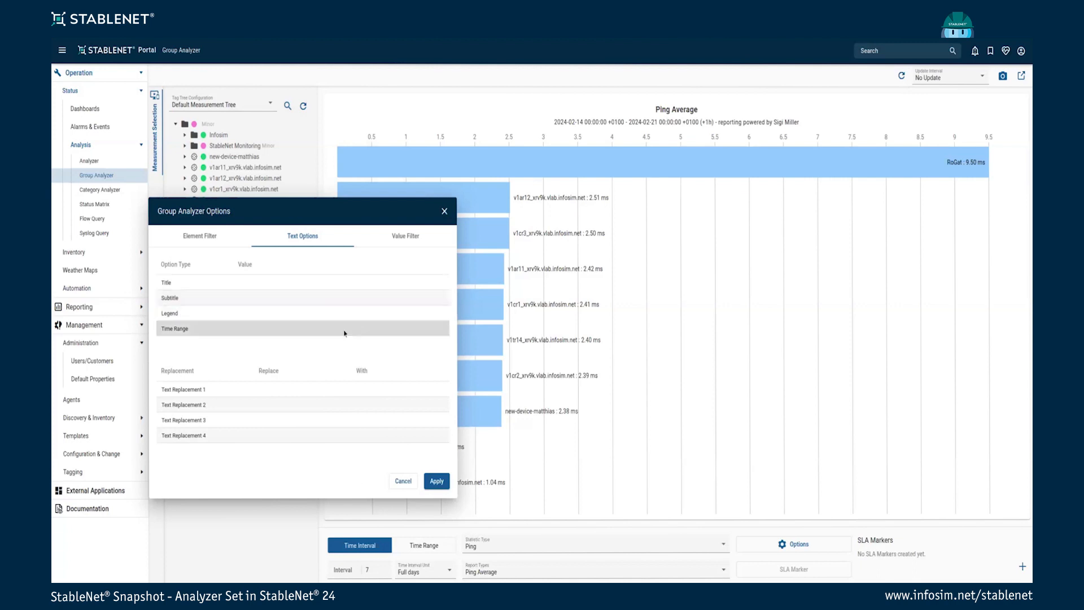
pyautogui.click(401, 239)
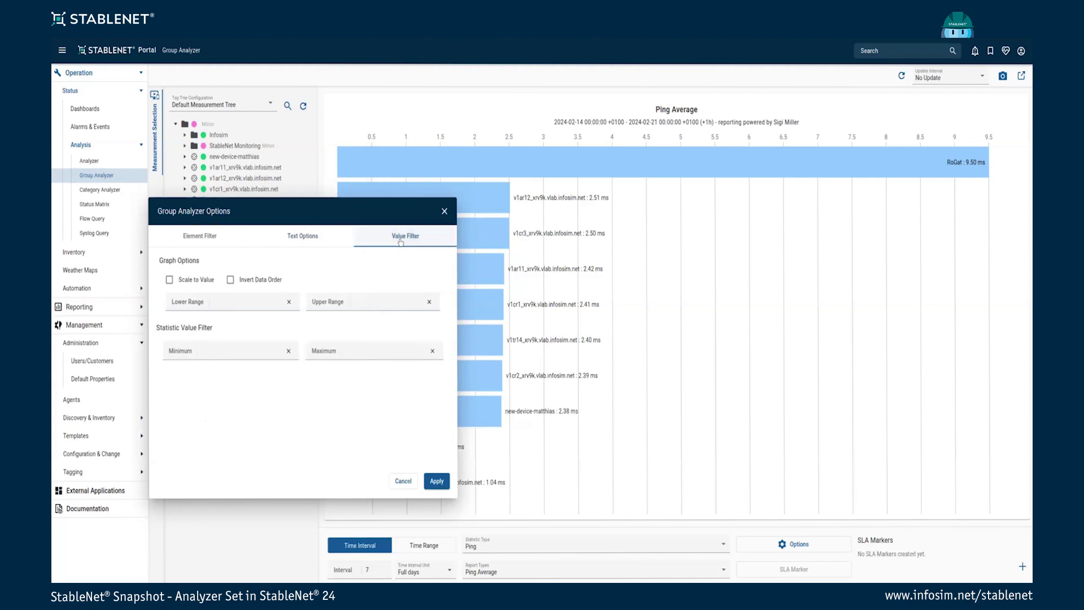
pyautogui.moveTo(344, 215); pyautogui.dragTo(834, 227)
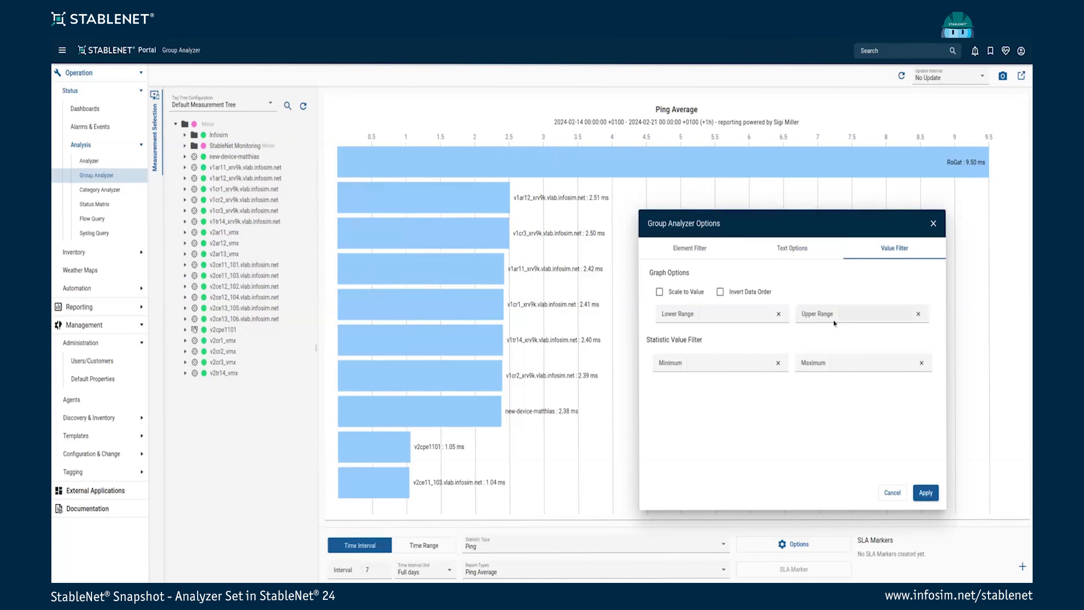
# Apply a maximum statistic value filter of 6 ms, then reopen options and clear it
pyautogui.click(860, 363)
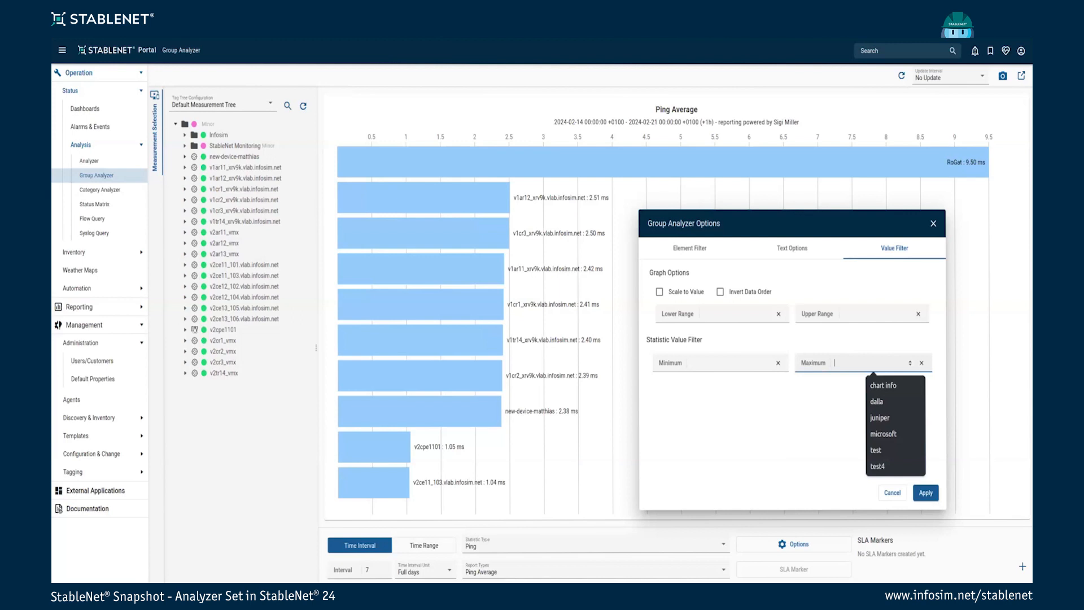
pyautogui.write('6')
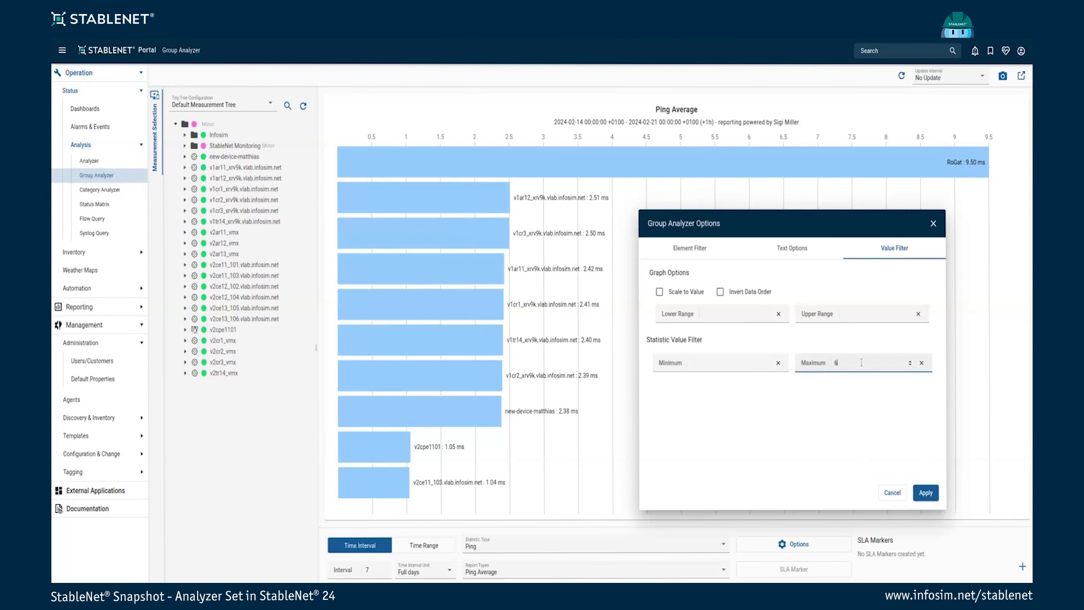
pyautogui.click(925, 494)
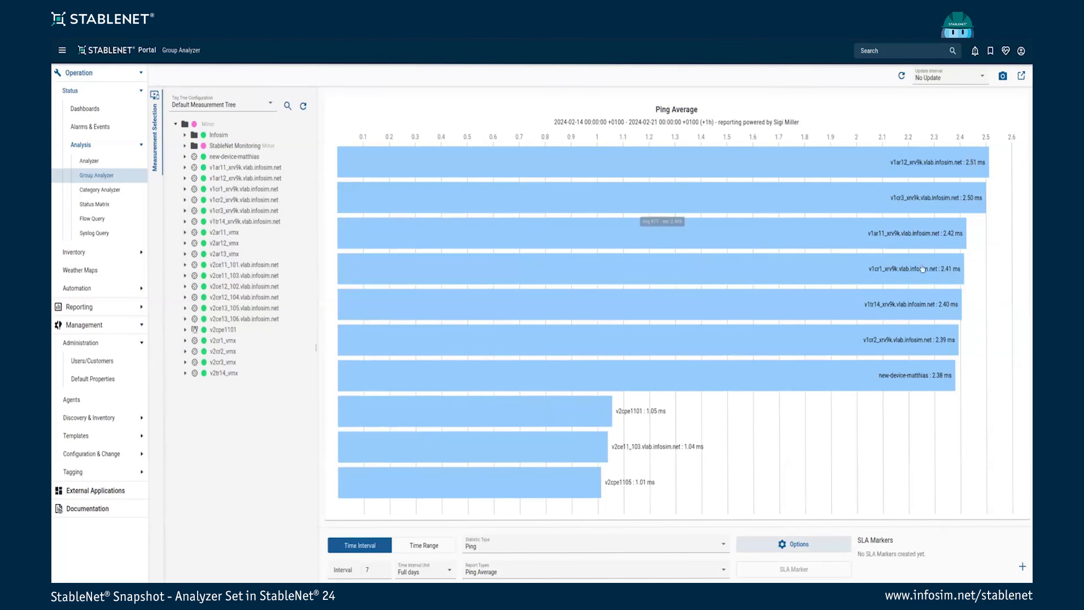
pyautogui.click(794, 544)
pyautogui.click(677, 329)
# Apply the cleared filter and plot the Category Analyzer's Alarm Impact chart by Category Type
pyautogui.click(676, 460)
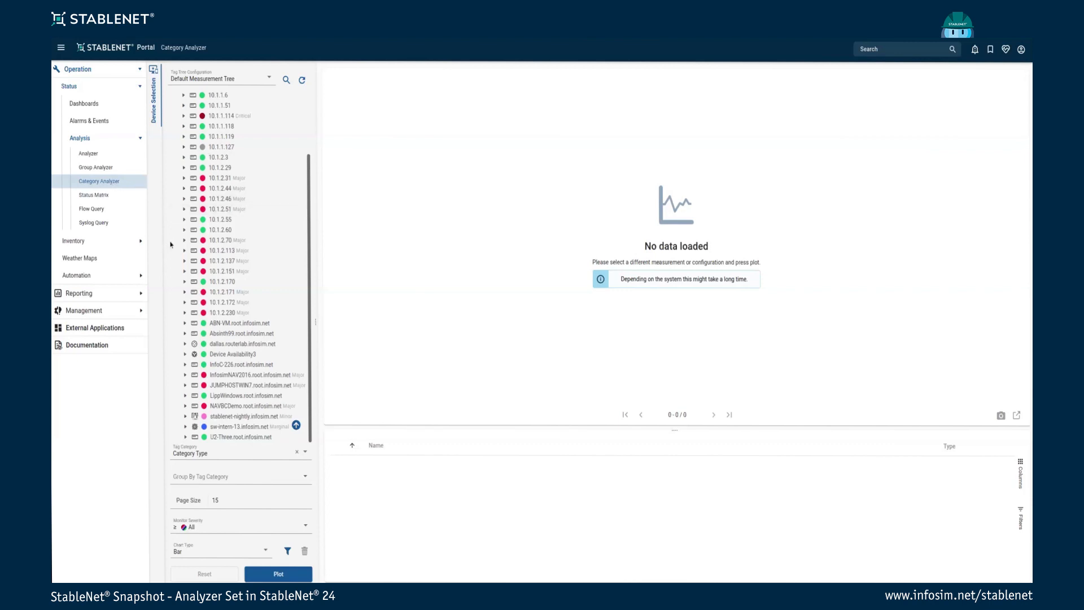
pyautogui.moveTo(213, 457)
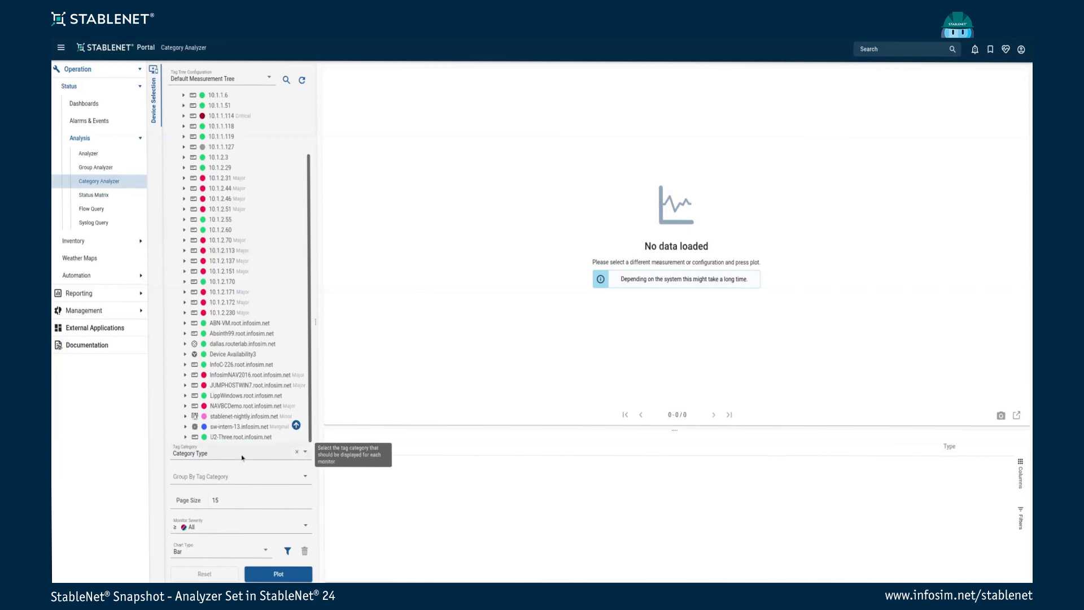
pyautogui.click(285, 575)
pyautogui.moveTo(445, 169)
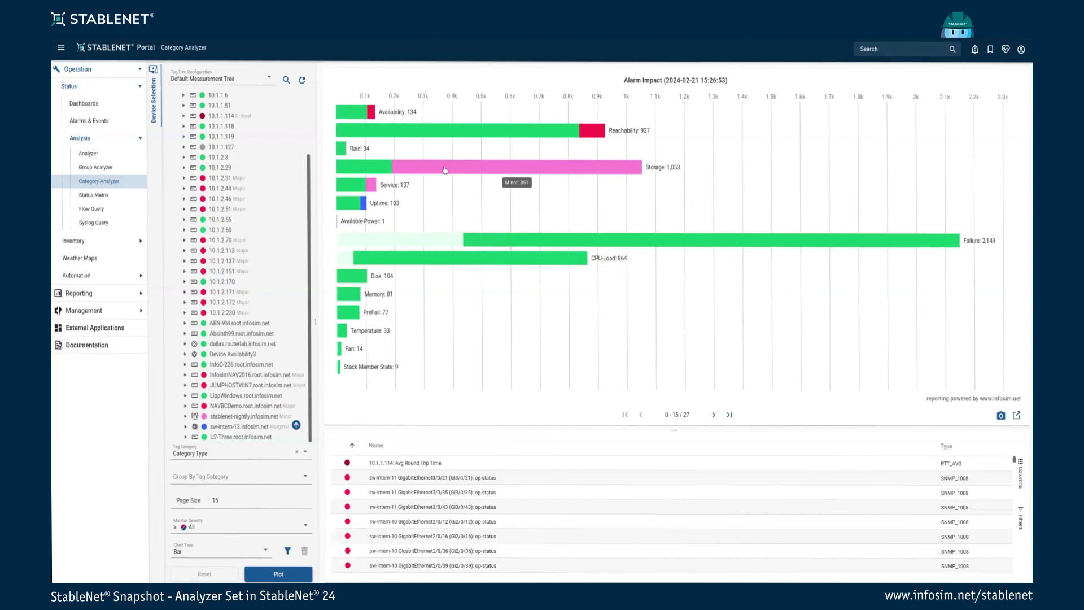
pyautogui.moveTo(379, 129)
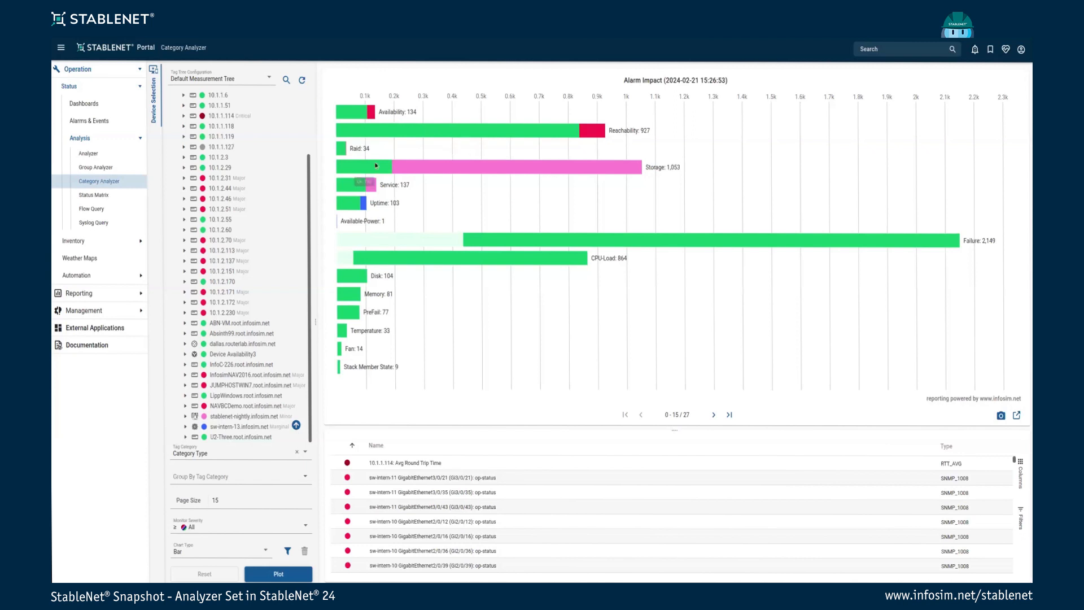
# Plot the Alarm Impact chart grouped by the Device Name tag category
pyautogui.click(252, 454)
pyautogui.write('device nam')
pyautogui.scroll(1, 235, 527)
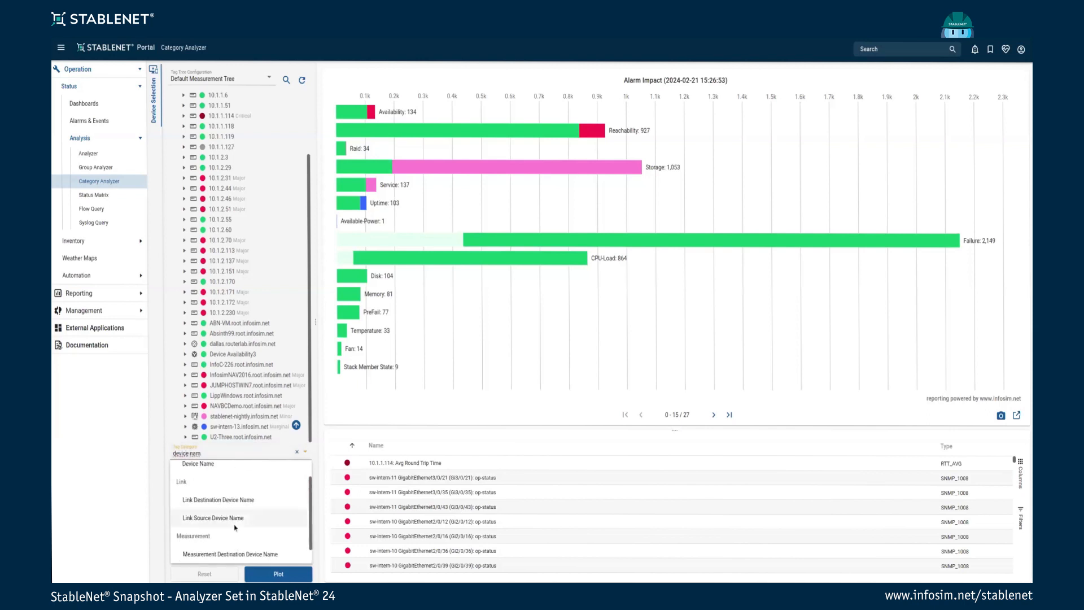
pyautogui.click(218, 488)
pyautogui.click(280, 574)
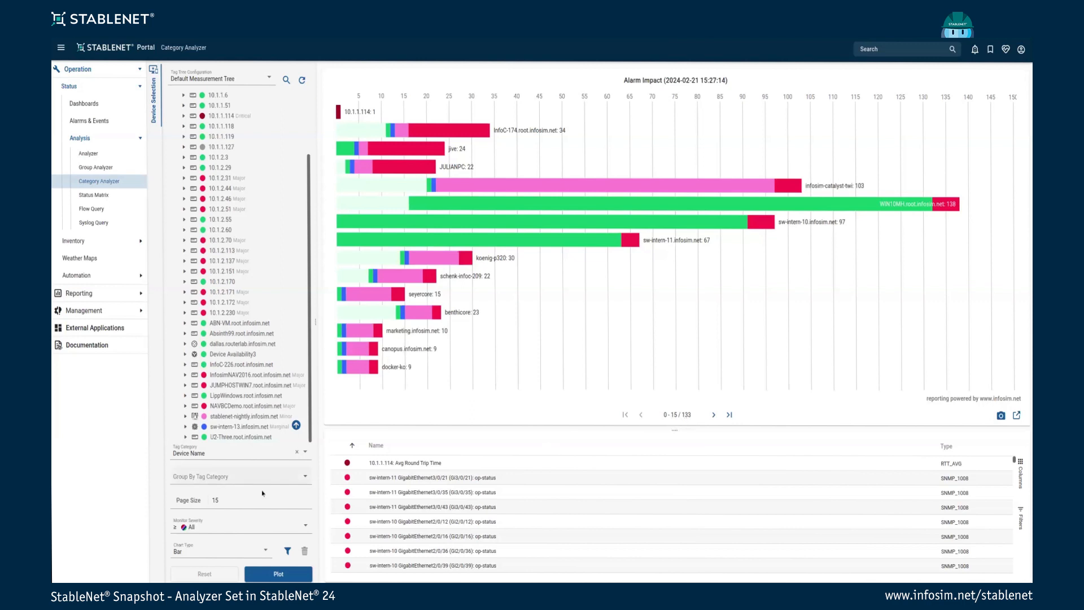
# Change the page size to 50, then set it back to 15 and replot
pyautogui.click(223, 487)
pyautogui.press('BackSpace')
pyautogui.press('BackSpace')
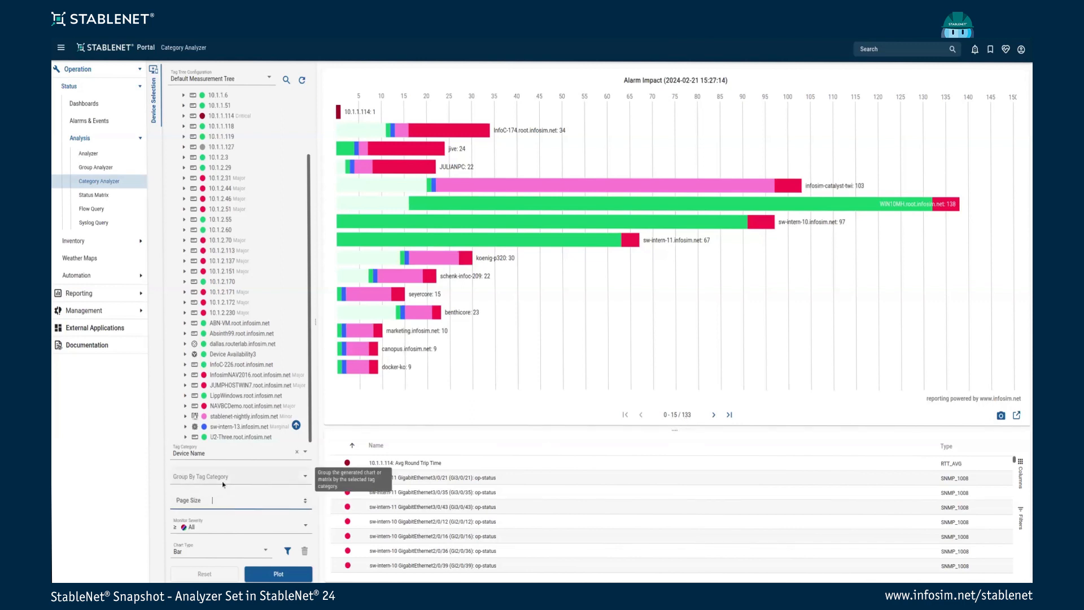
pyautogui.write('50')
pyautogui.press('Return')
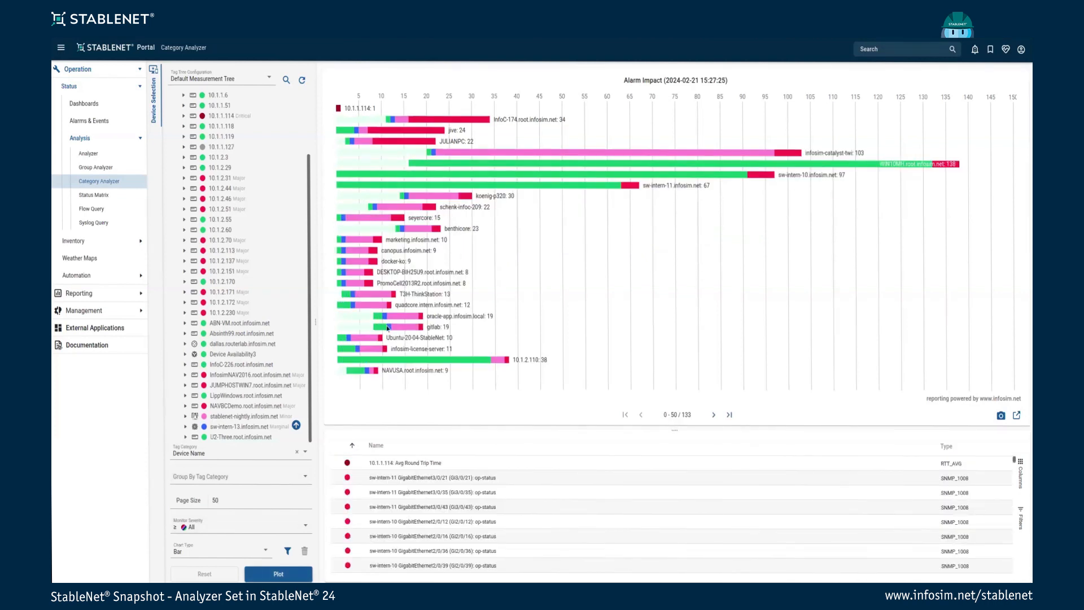
pyautogui.click(231, 501)
pyautogui.press('BackSpace')
pyautogui.press('BackSpace')
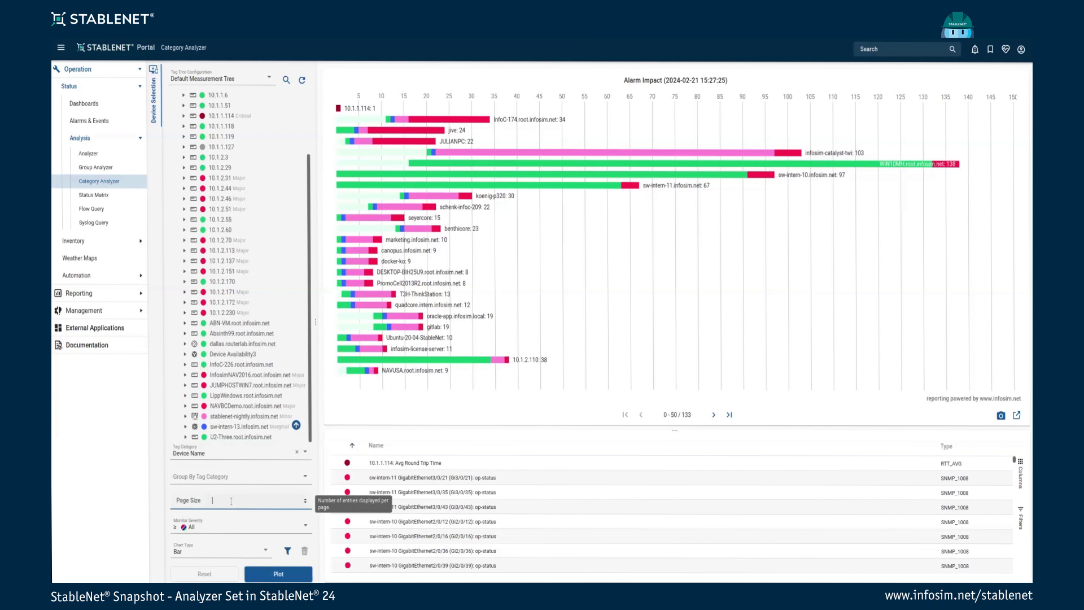
pyautogui.write('15')
pyautogui.click(275, 577)
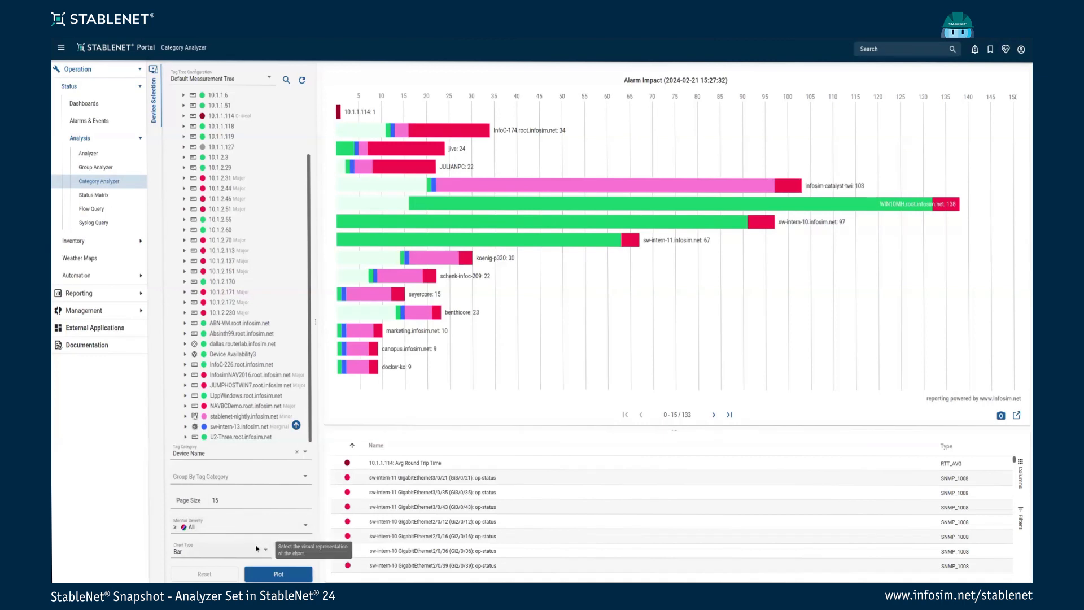
# Plot the Alarm Impact chart grouped by the Device Vendor tag category
pyautogui.click(230, 454)
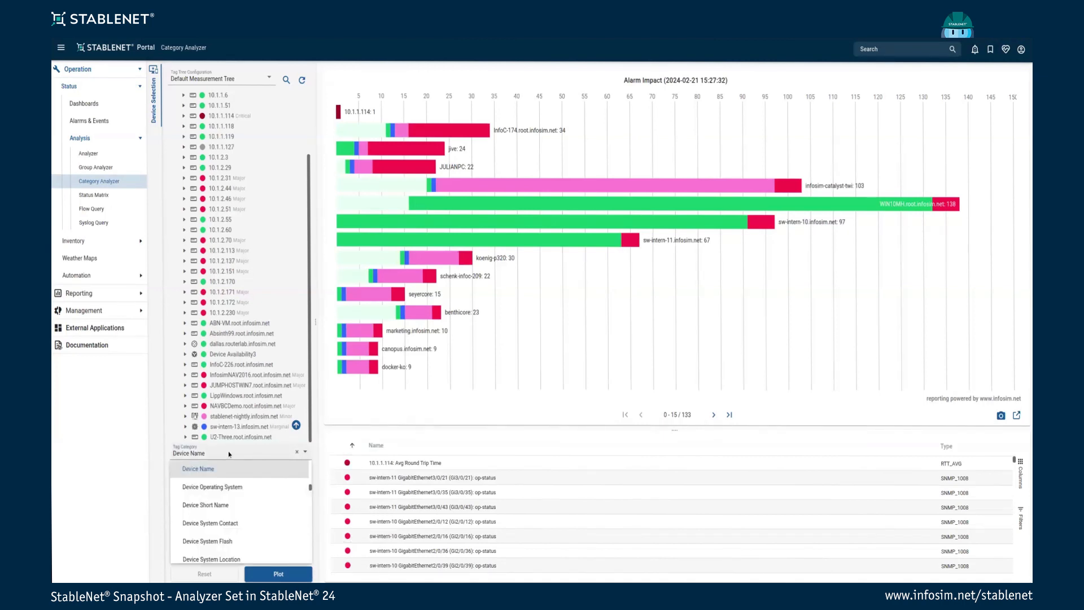
pyautogui.write('device vend')
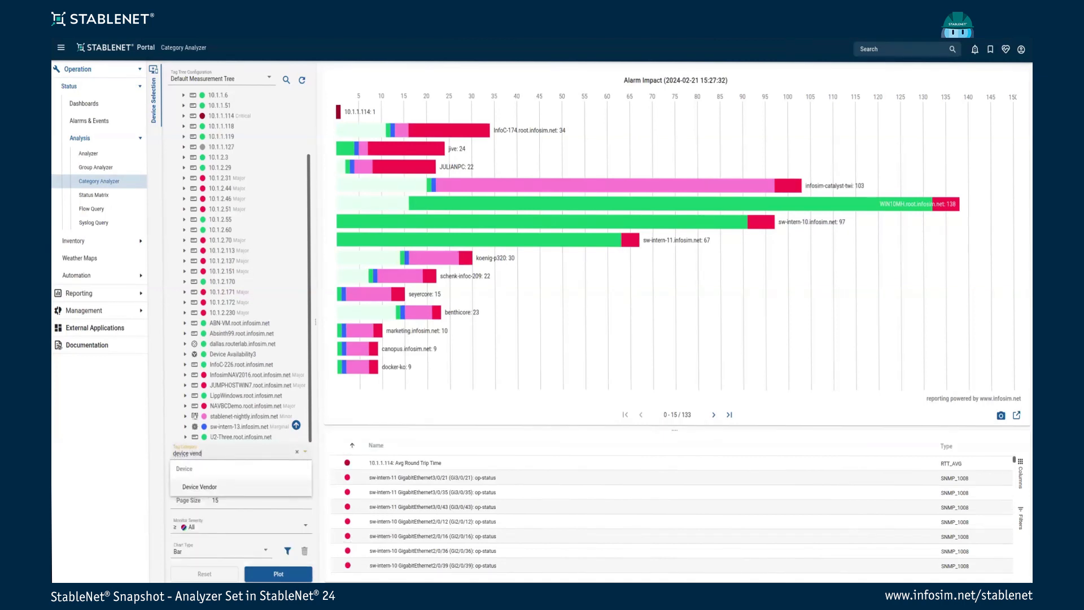
pyautogui.click(216, 488)
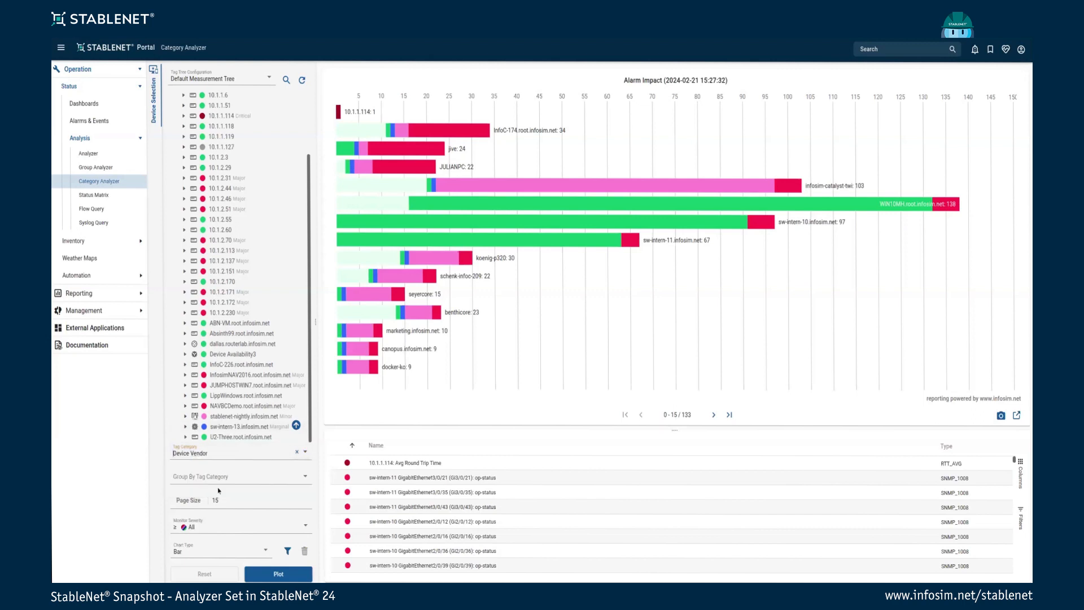
pyautogui.click(271, 574)
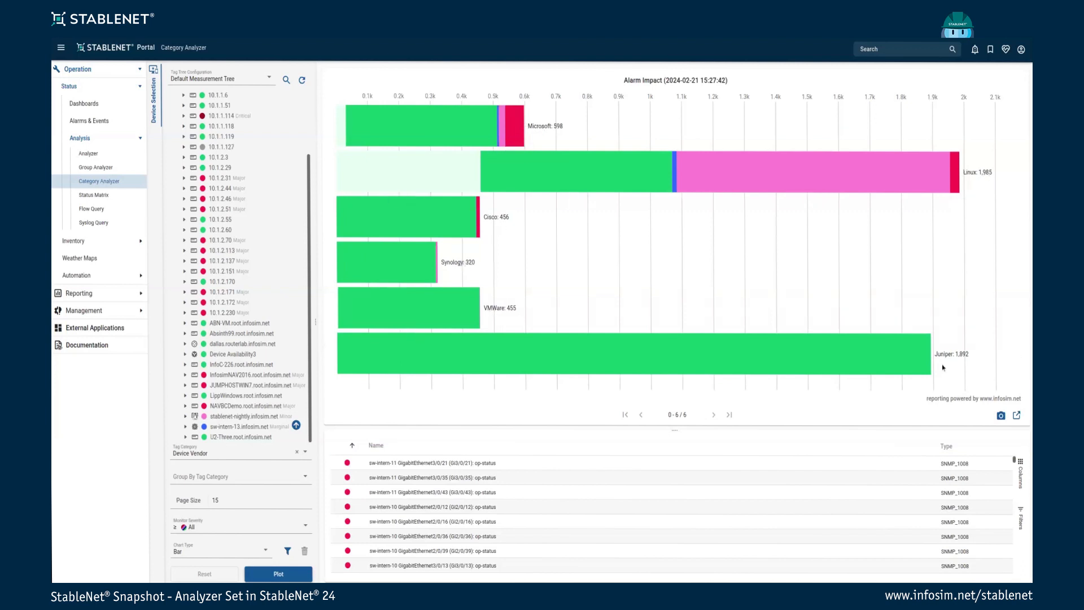
# Try the Spider and Relative Bar chart types, then return to the Bar chart
pyautogui.click(202, 554)
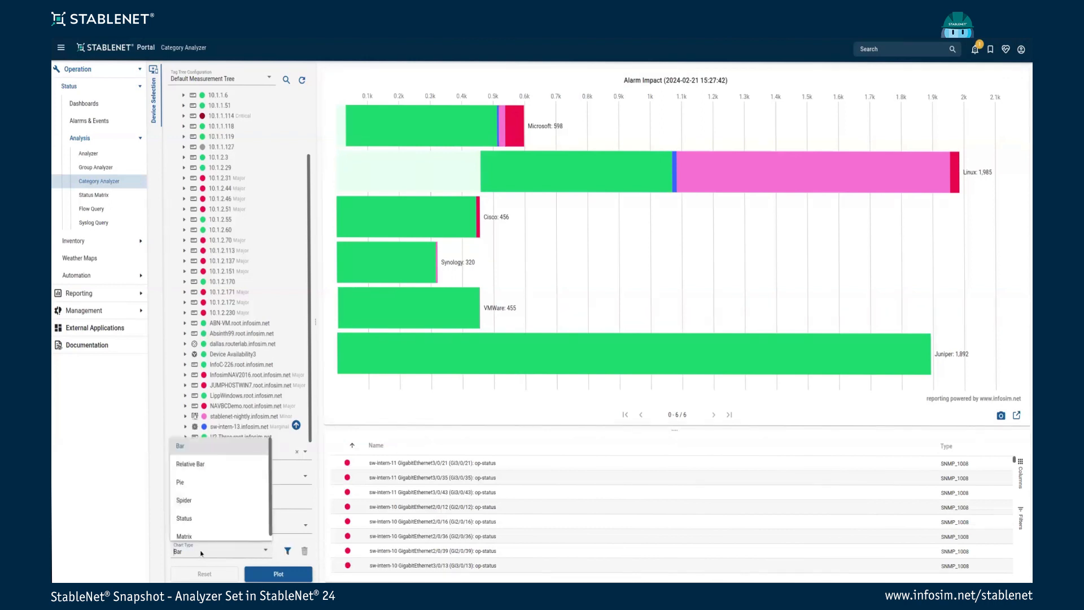
pyautogui.click(203, 507)
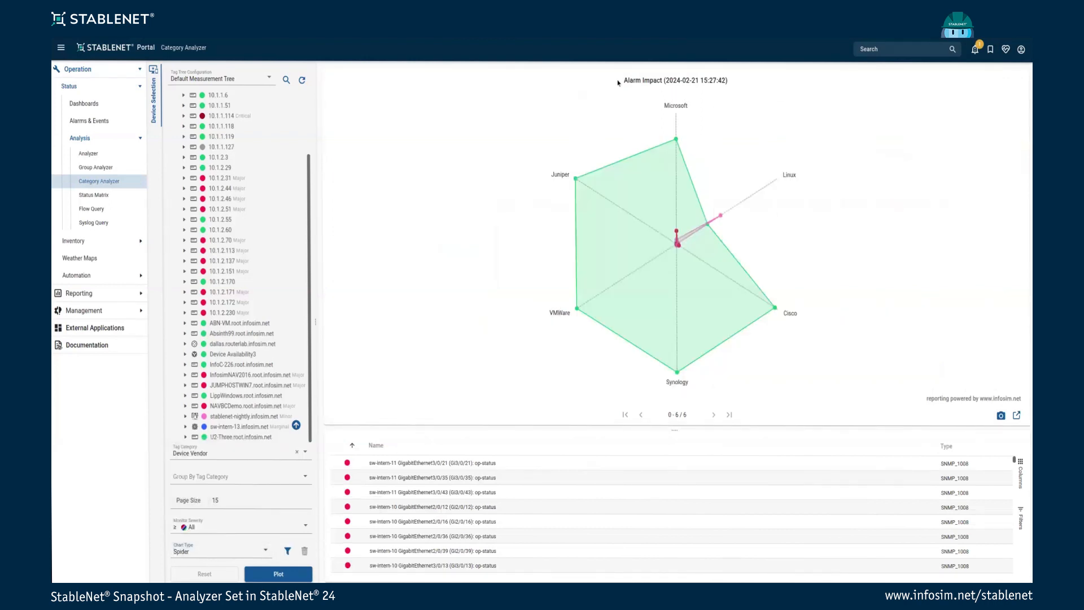
pyautogui.click(211, 554)
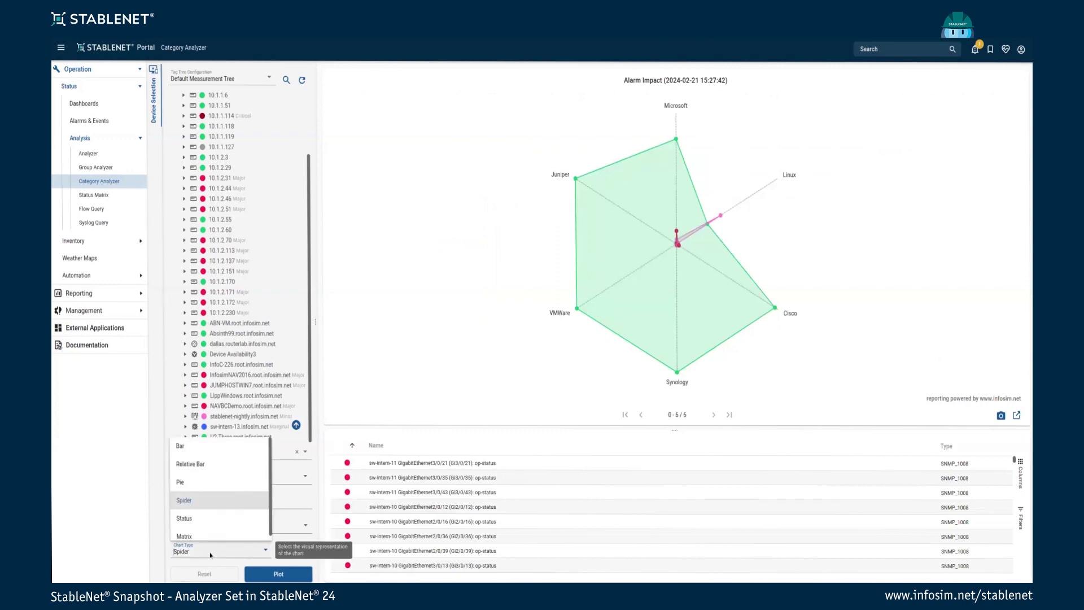
pyautogui.click(199, 465)
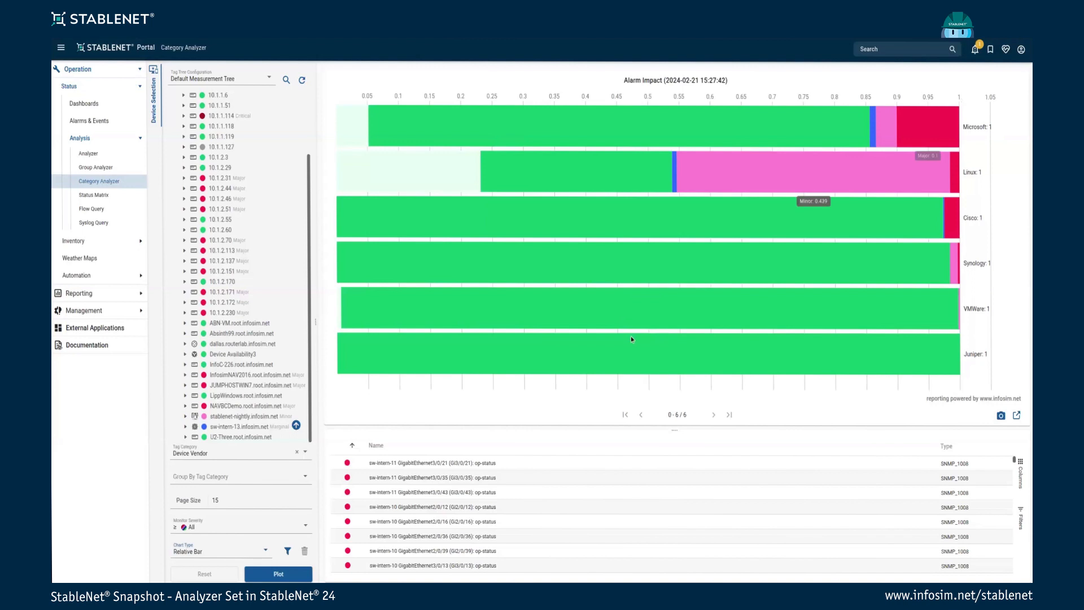
pyautogui.click(220, 555)
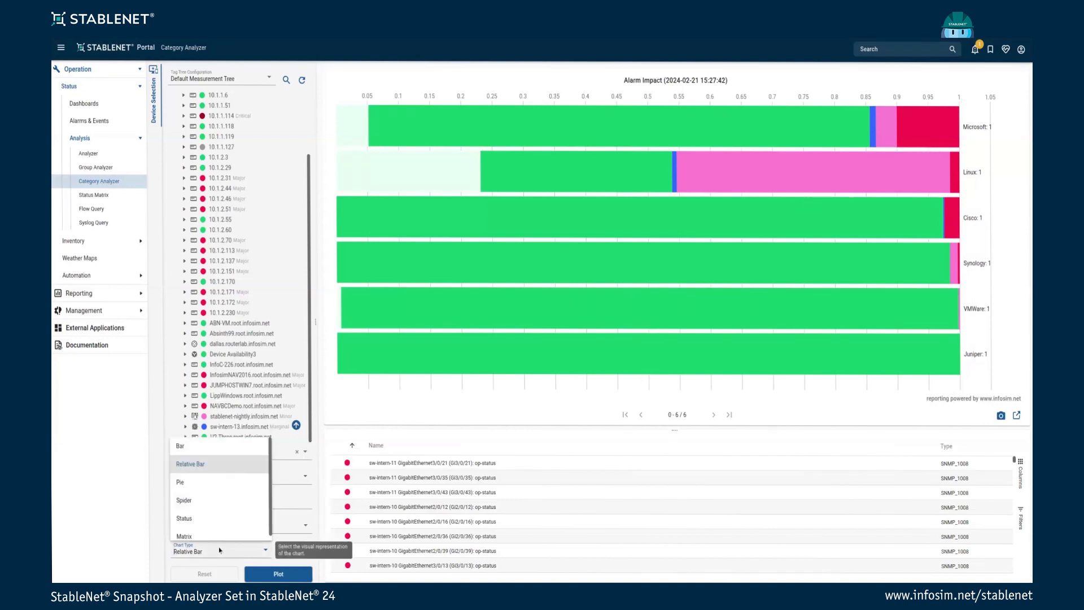
pyautogui.click(208, 454)
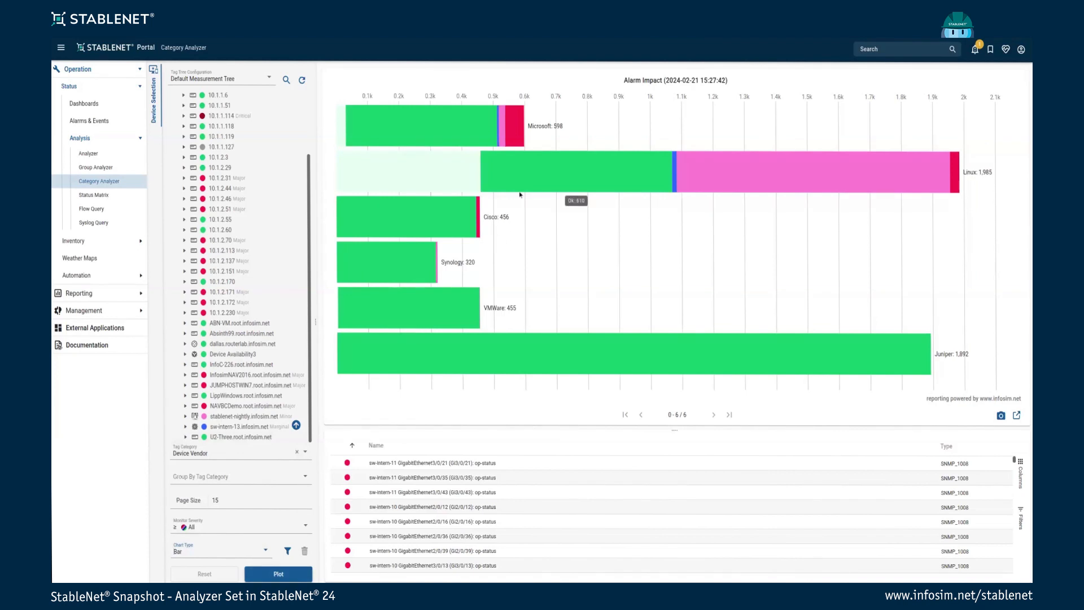
pyautogui.click(216, 528)
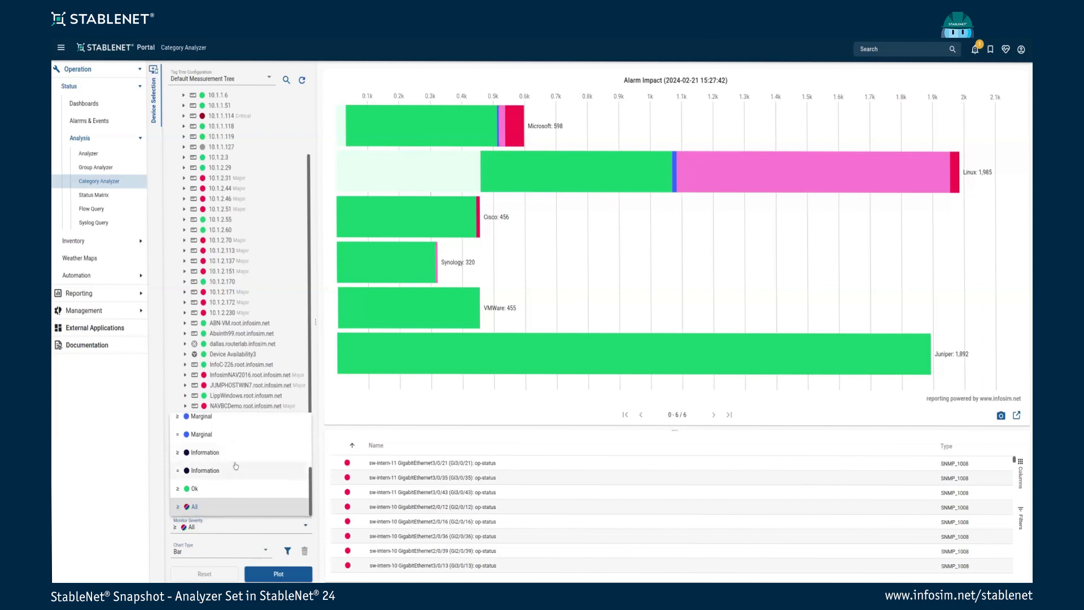
pyautogui.scroll(3, 231, 446)
pyautogui.click(215, 421)
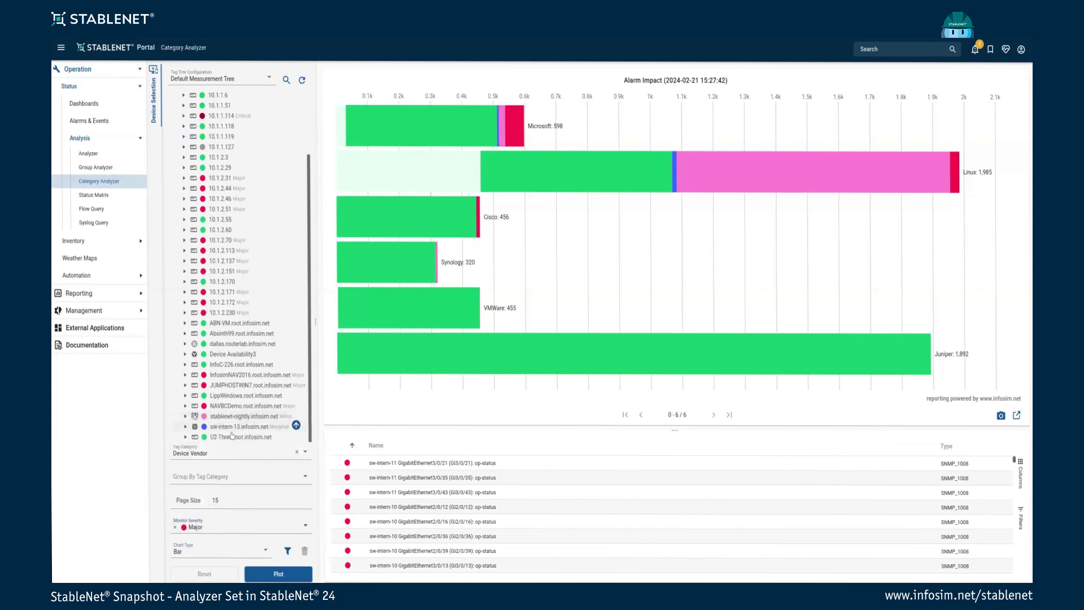
pyautogui.click(272, 576)
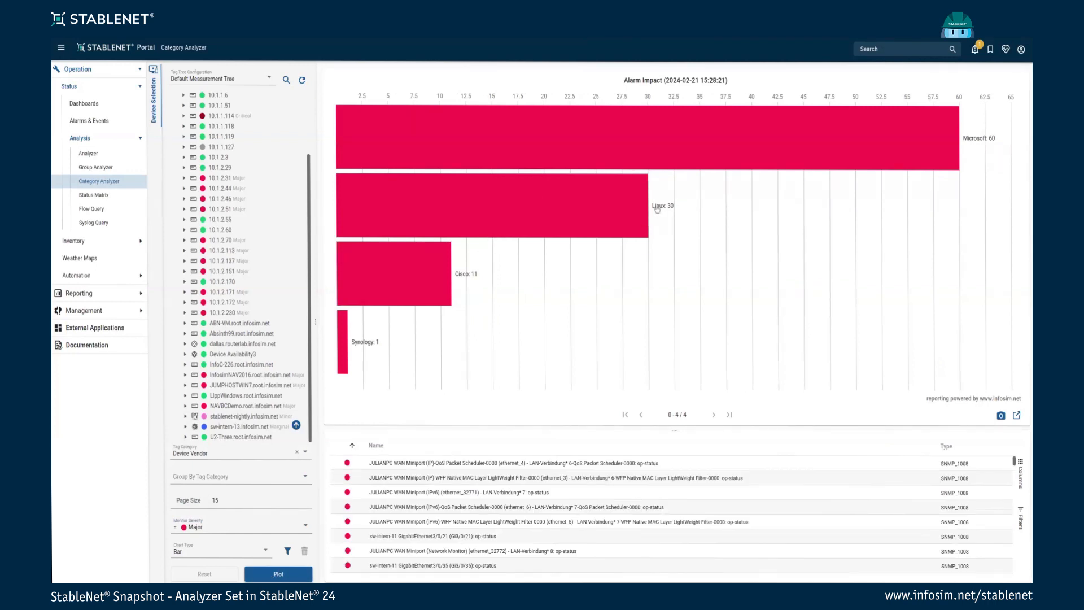
pyautogui.click(284, 531)
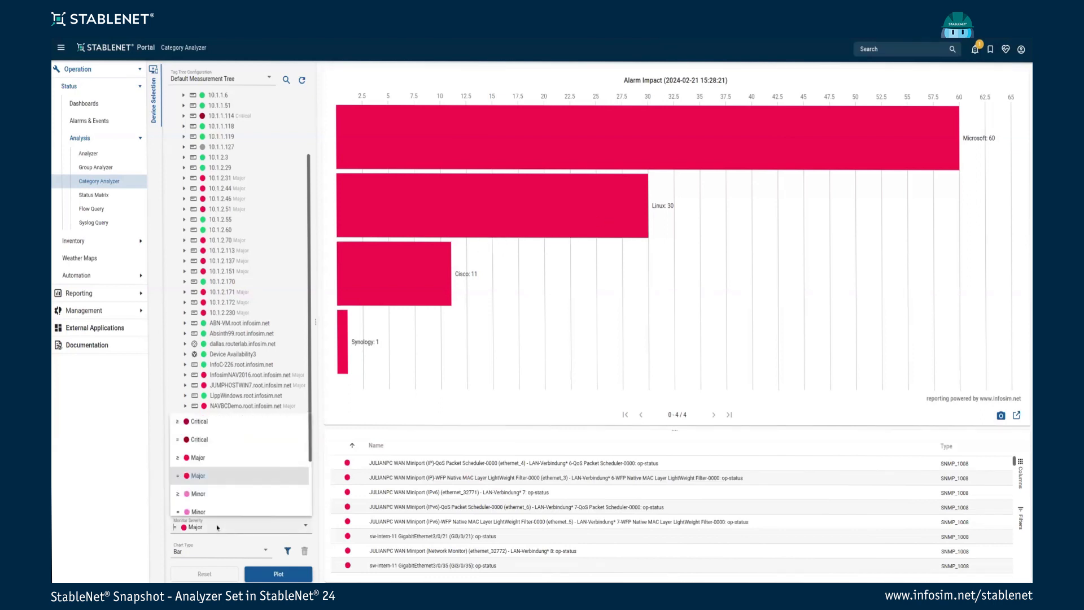
pyautogui.scroll(-3, 226, 486)
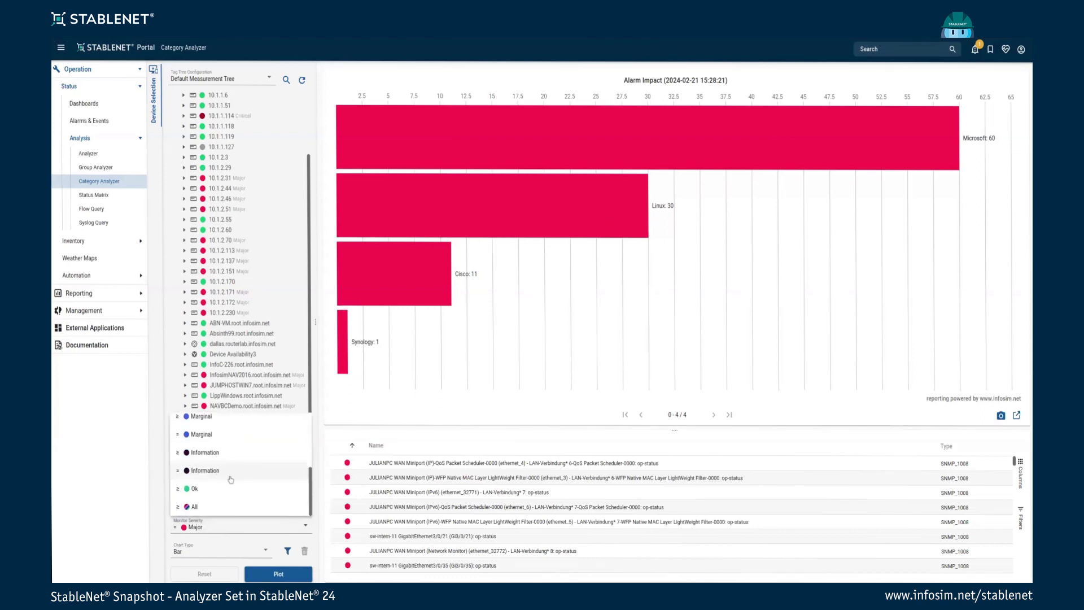
pyautogui.click(195, 507)
pyautogui.click(282, 576)
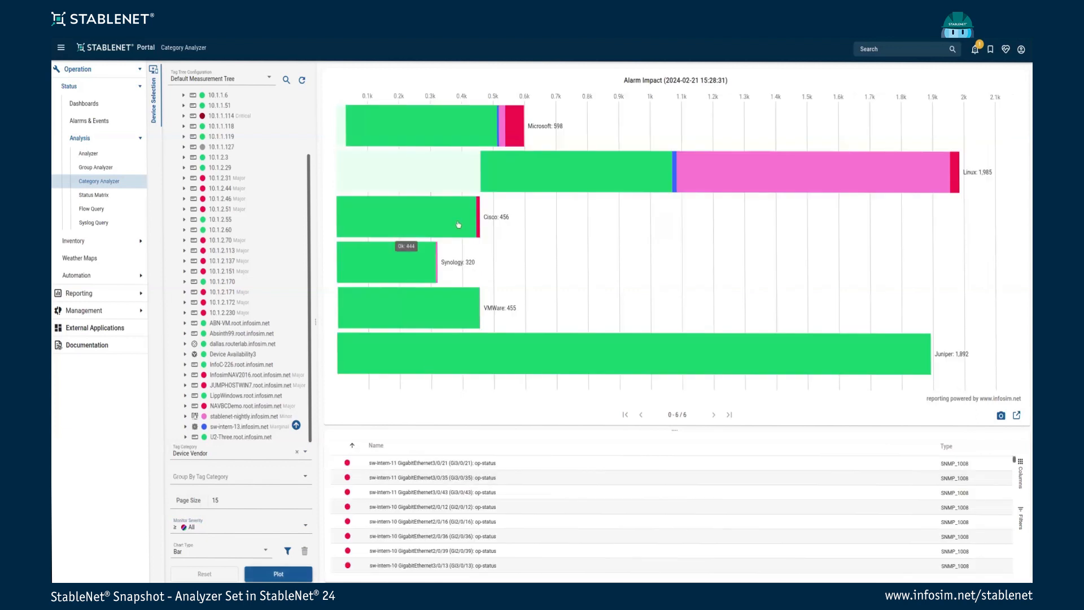
pyautogui.click(463, 129)
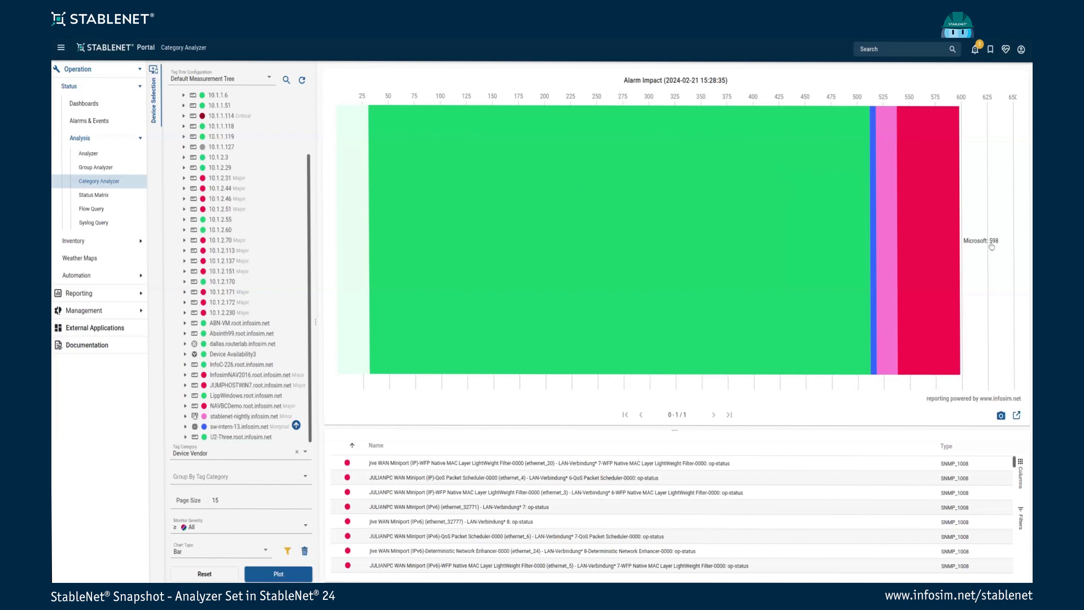
pyautogui.click(288, 551)
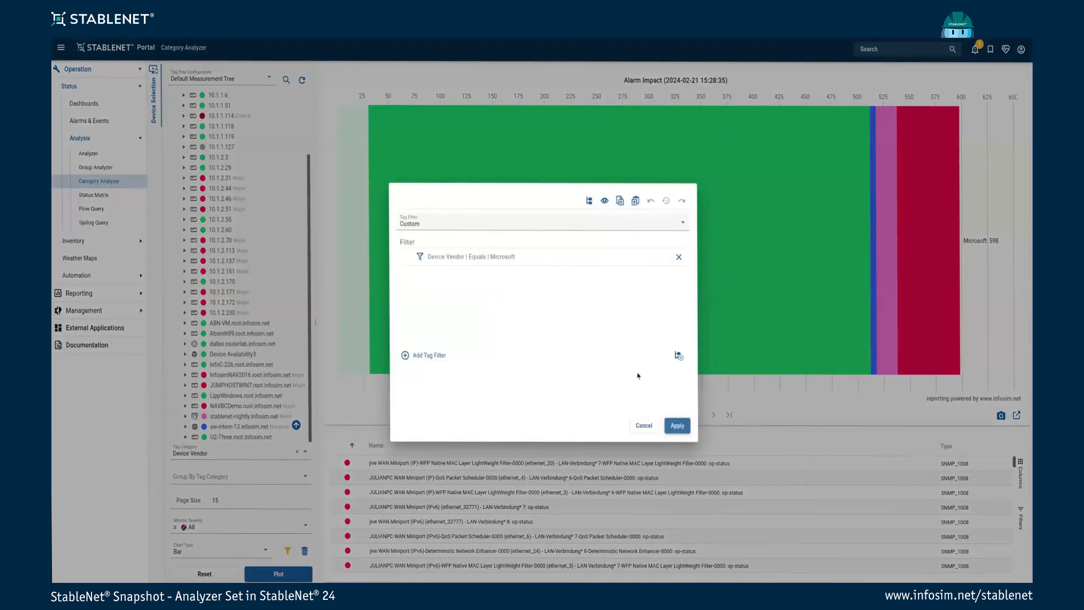
pyautogui.click(677, 425)
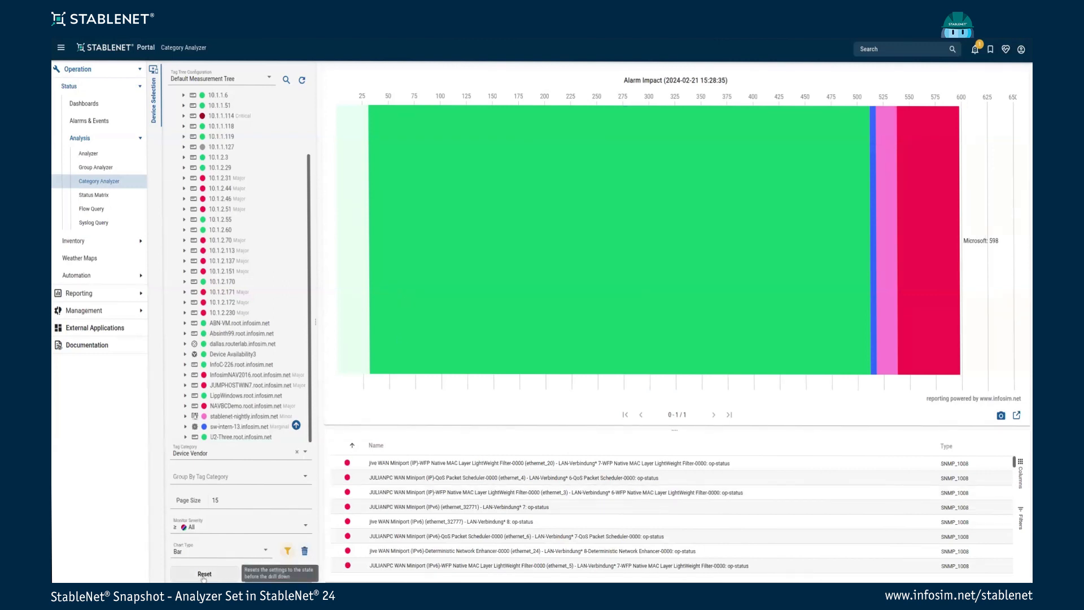
pyautogui.click(304, 552)
pyautogui.click(278, 575)
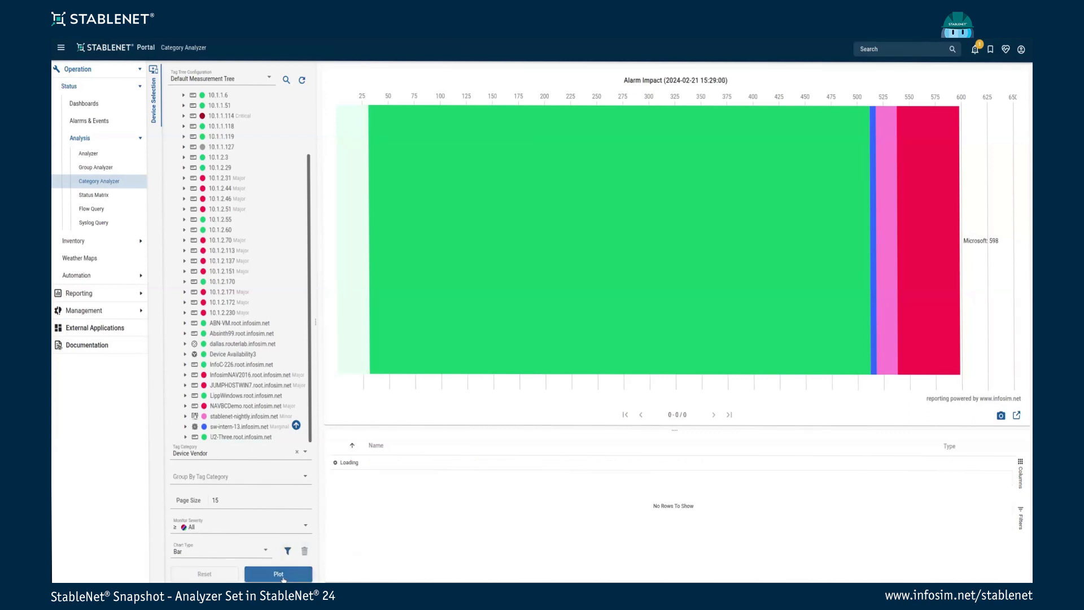
pyautogui.moveTo(547, 168)
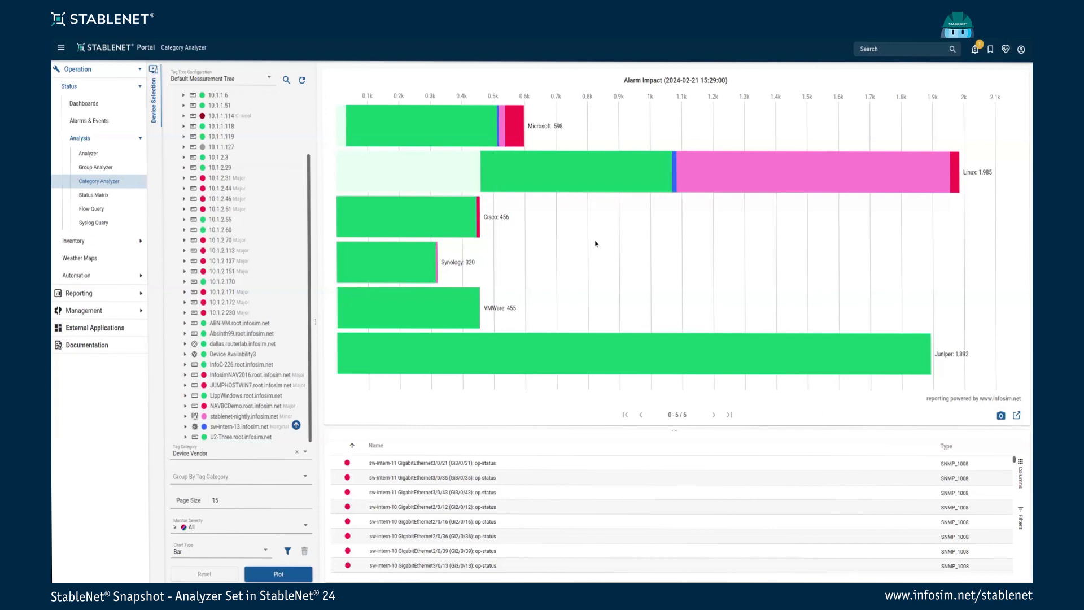
pyautogui.click(1001, 418)
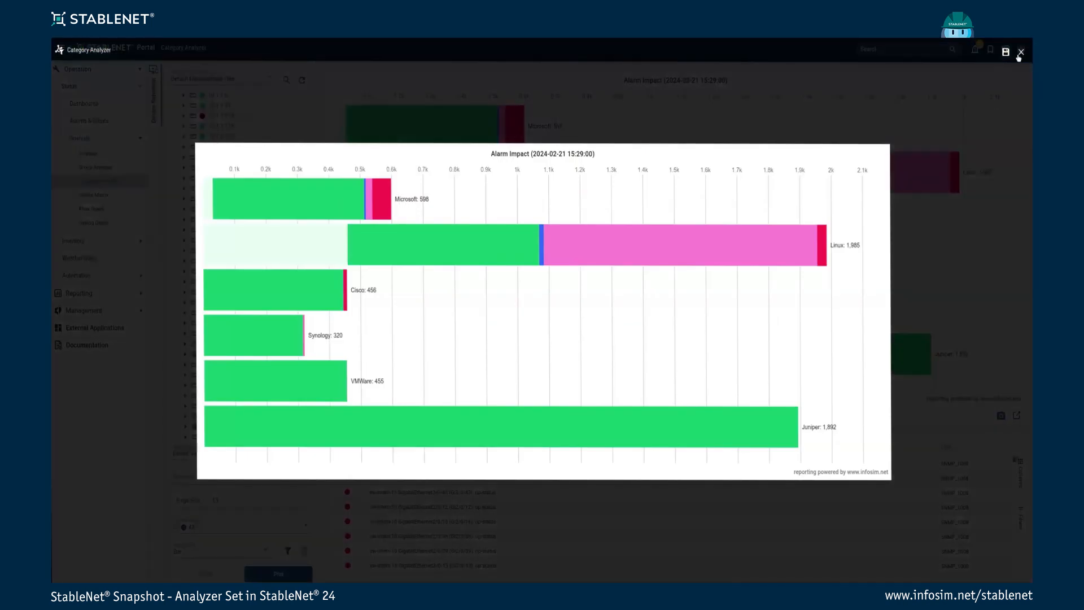
pyautogui.click(1021, 51)
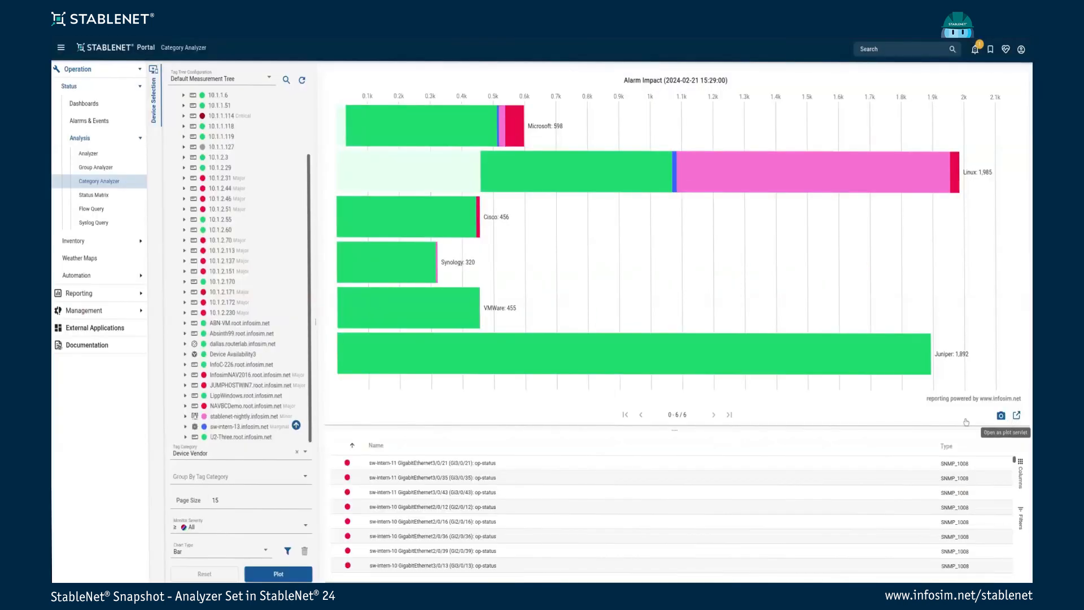